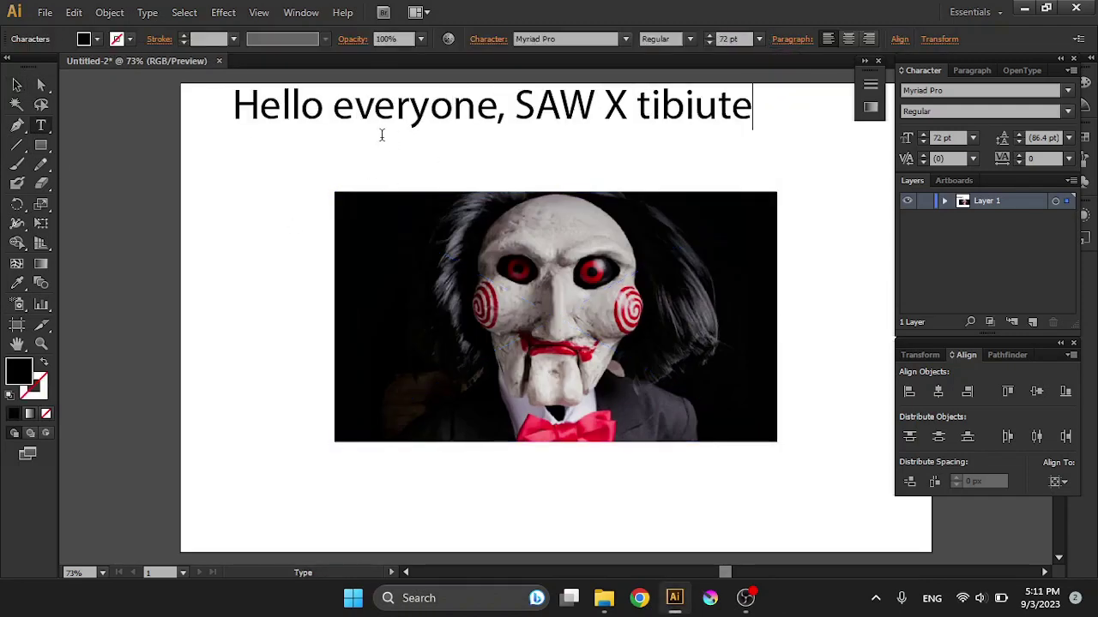
# Delete the title text and shrink the reference photo into the top-left, off the page.
pyautogui.press('Escape')
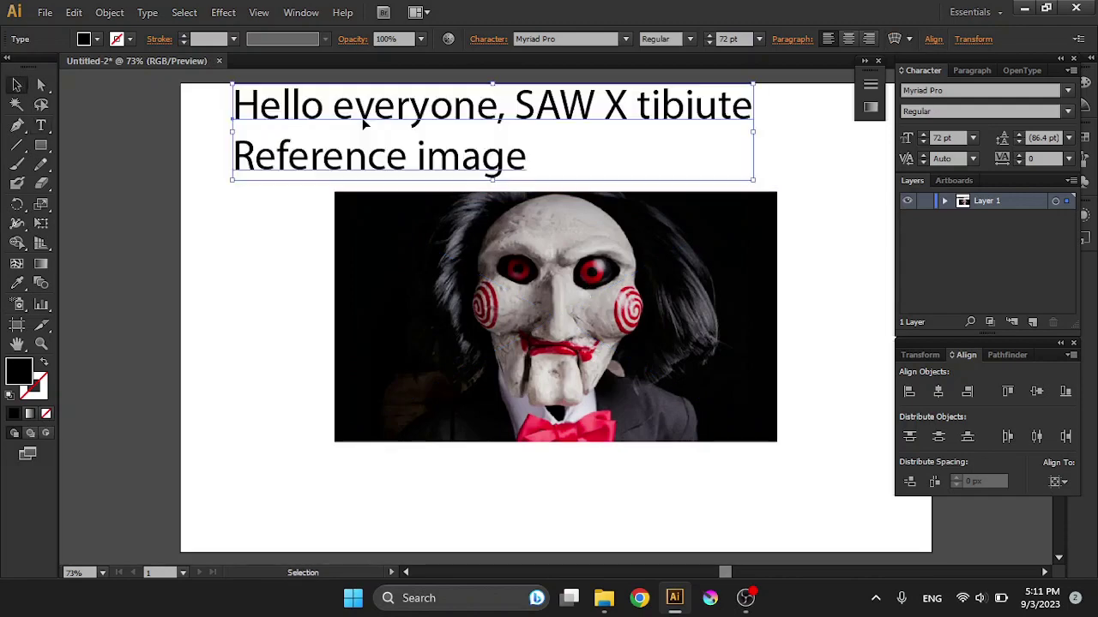
pyautogui.moveTo(580, 366)
pyautogui.mouseDown()
pyautogui.moveTo(305, 243)
pyautogui.moveTo(340, 250)
pyautogui.mouseUp()
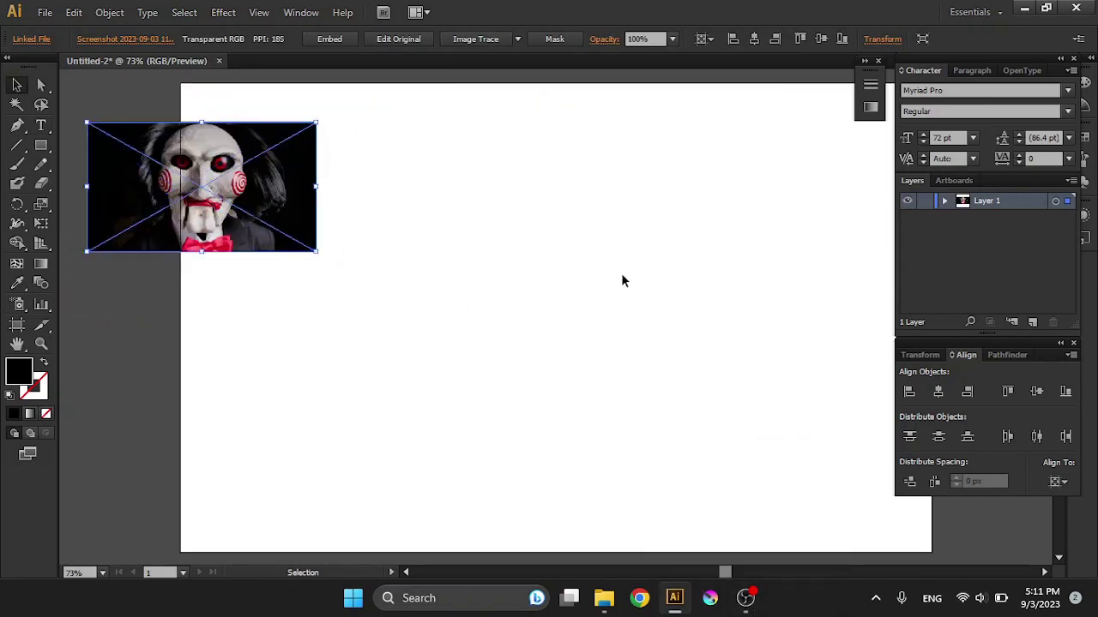
# Draw a tall rounded rectangle in the photo's face grey and cut away its lower half with Shape Builder.
pyautogui.moveTo(41, 145); pyautogui.dragTo(128, 170)
pyautogui.moveTo(470, 142); pyautogui.dragTo(642, 482)
pyautogui.press('i')
pyautogui.click(202, 189)
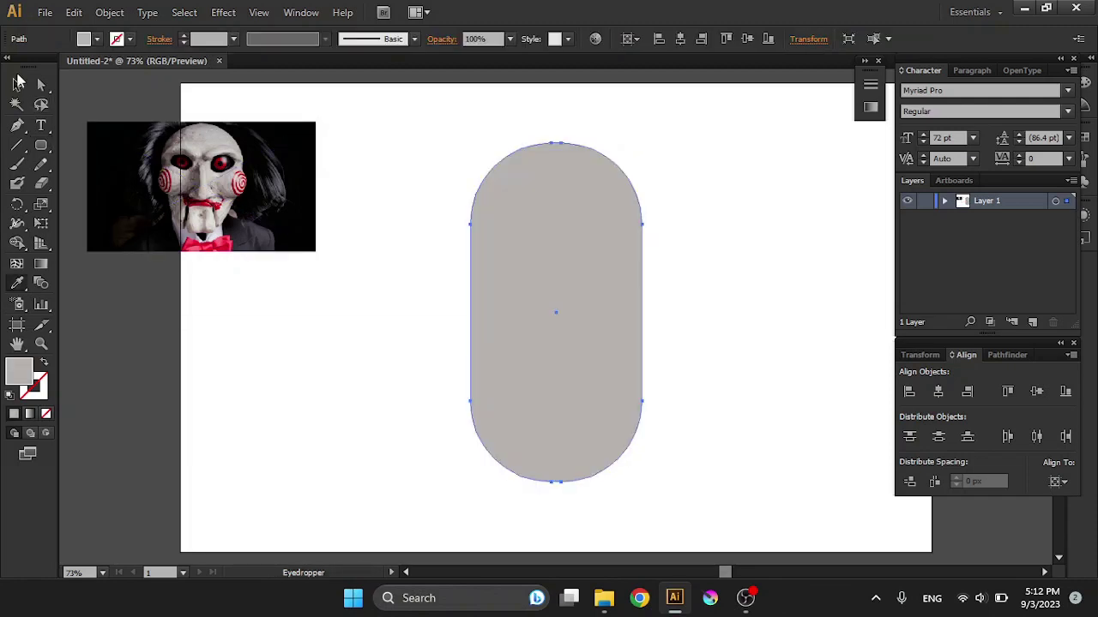
pyautogui.moveTo(441, 343); pyautogui.dragTo(700, 343)
pyautogui.press('v')
pyautogui.hotkey('ctrl', 'a')
pyautogui.hotkey('shift', 'm')
pyautogui.keyDown('alt'); pyautogui.click(551, 395); pyautogui.keyUp('alt')
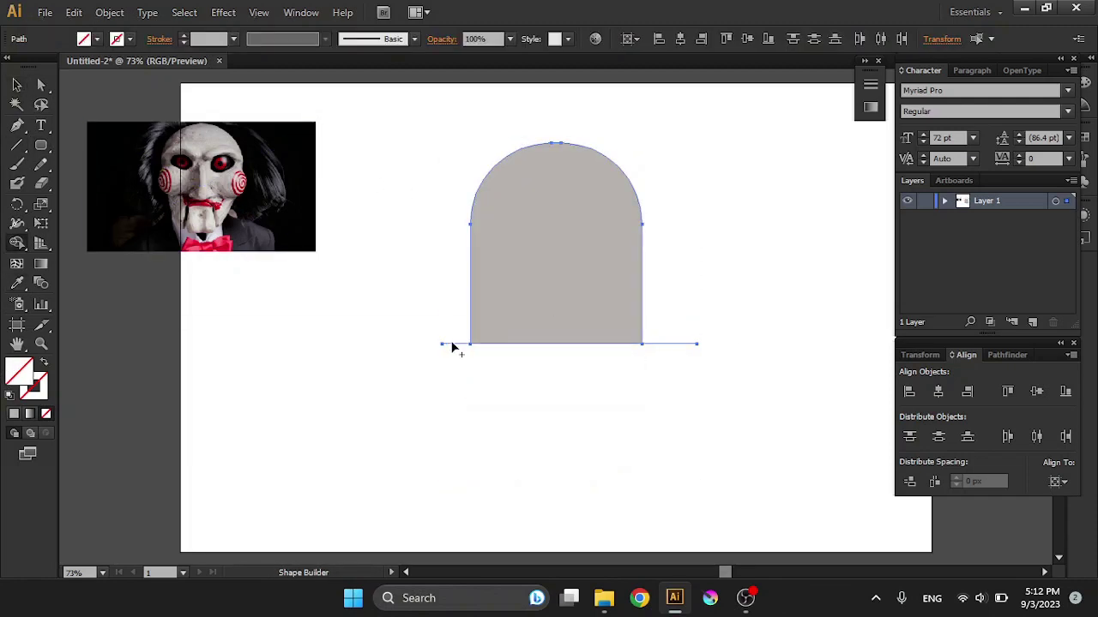
pyautogui.press('v')
# Draw a smaller rounded rectangle below and give it the arch's grey.
pyautogui.click(41, 148)
pyautogui.moveTo(353, 335)
pyautogui.mouseDown()
pyautogui.moveTo(411, 472)
pyautogui.moveTo(435, 498)
pyautogui.moveTo(599, 448)
pyautogui.mouseUp()
pyautogui.press('v')
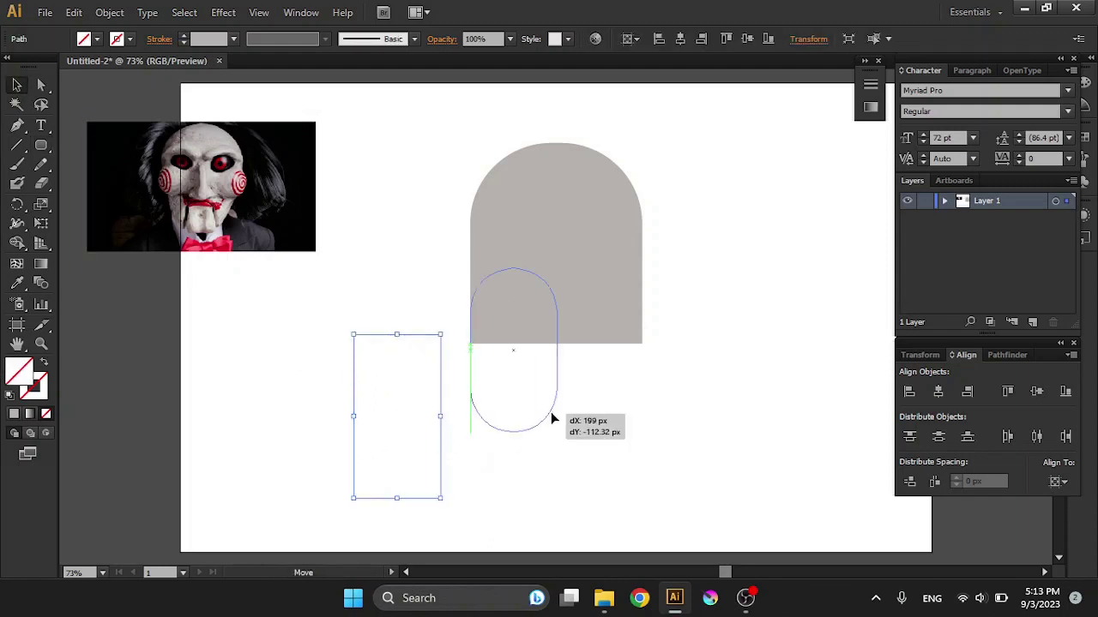
pyautogui.press('i')
pyautogui.click(555, 214)
# Centre the small shape horizontally under the arch, shorten it, and give it a darker grey fill.
pyautogui.click(395, 238)
pyautogui.moveTo(428, 129); pyautogui.dragTo(677, 480)
pyautogui.click(550, 394)
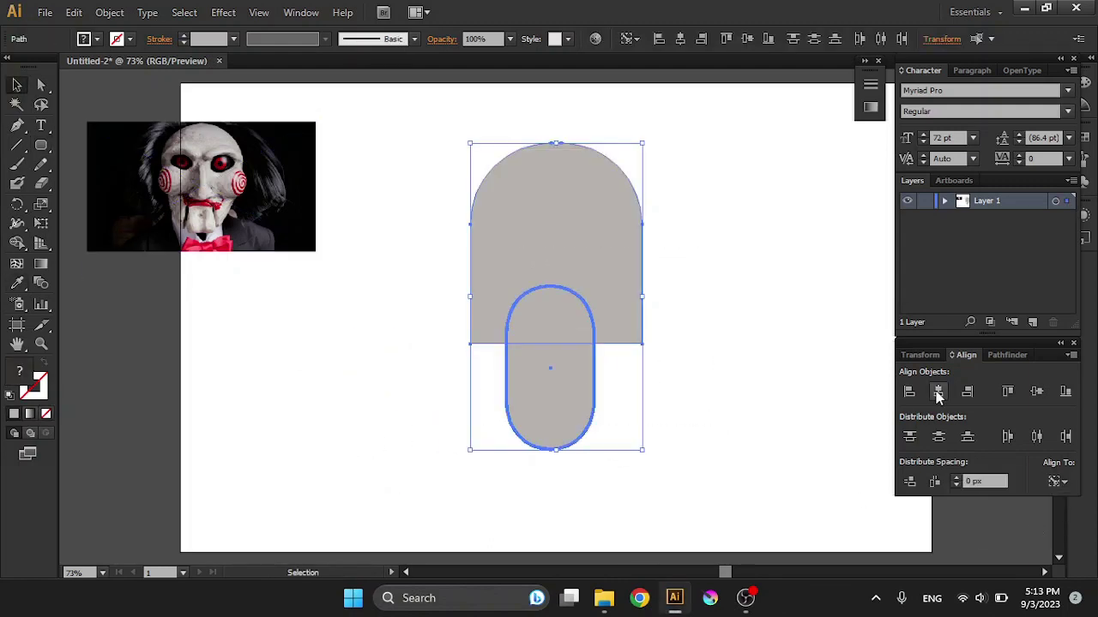
pyautogui.click(938, 391)
pyautogui.moveTo(549, 413); pyautogui.dragTo(548, 411)
pyautogui.doubleClick(19, 370)
pyautogui.click(591, 155)
pyautogui.click(698, 282)
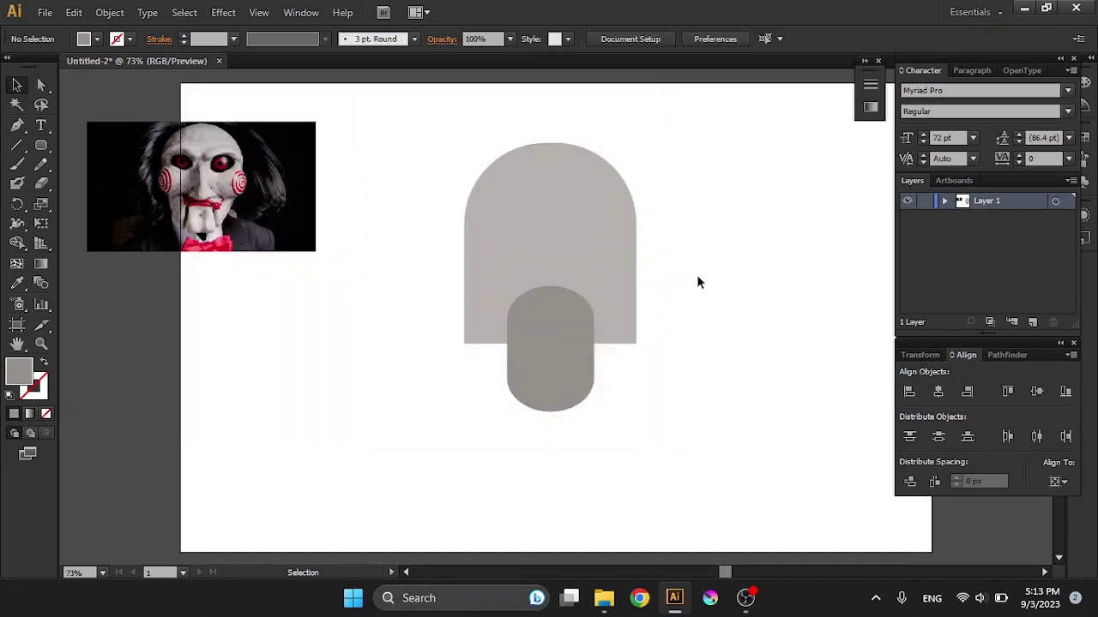
# Place a grey cheek circle on the face's left and a copy on the right.
pyautogui.press('v')
pyautogui.moveTo(236, 382)
pyautogui.mouseDown()
pyautogui.moveTo(276, 421)
pyautogui.moveTo(470, 337)
pyautogui.moveTo(622, 337)
pyautogui.mouseUp()
pyautogui.click(313, 276)
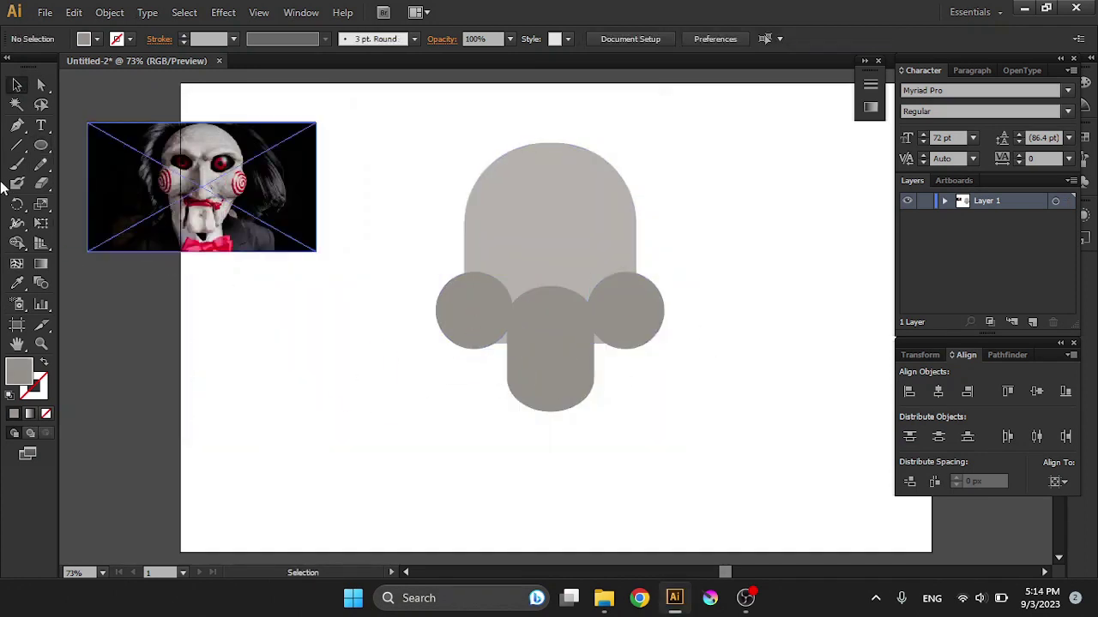
# Draw a grey rounded rectangle at the face centre and send it behind the circles.
pyautogui.moveTo(277, 331); pyautogui.dragTo(380, 513)
pyautogui.press('v')
pyautogui.moveTo(310, 449); pyautogui.dragTo(539, 323)
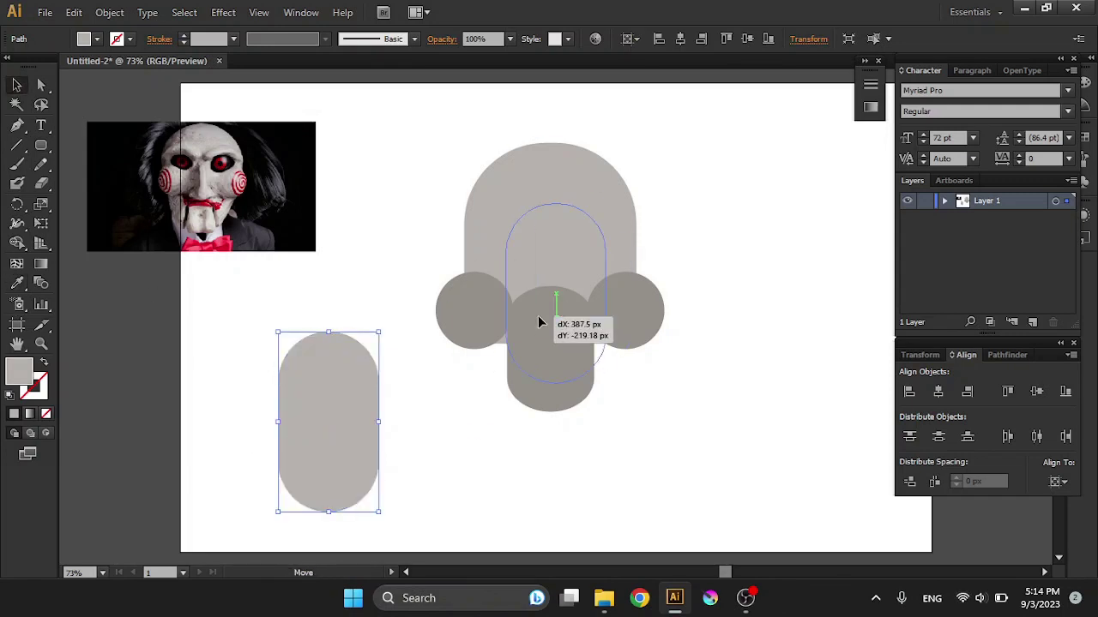
pyautogui.rightClick(538, 322)
pyautogui.click(944, 201)
pyautogui.hotkey('ctrl', '[')
pyautogui.hotkey('ctrl', '[')
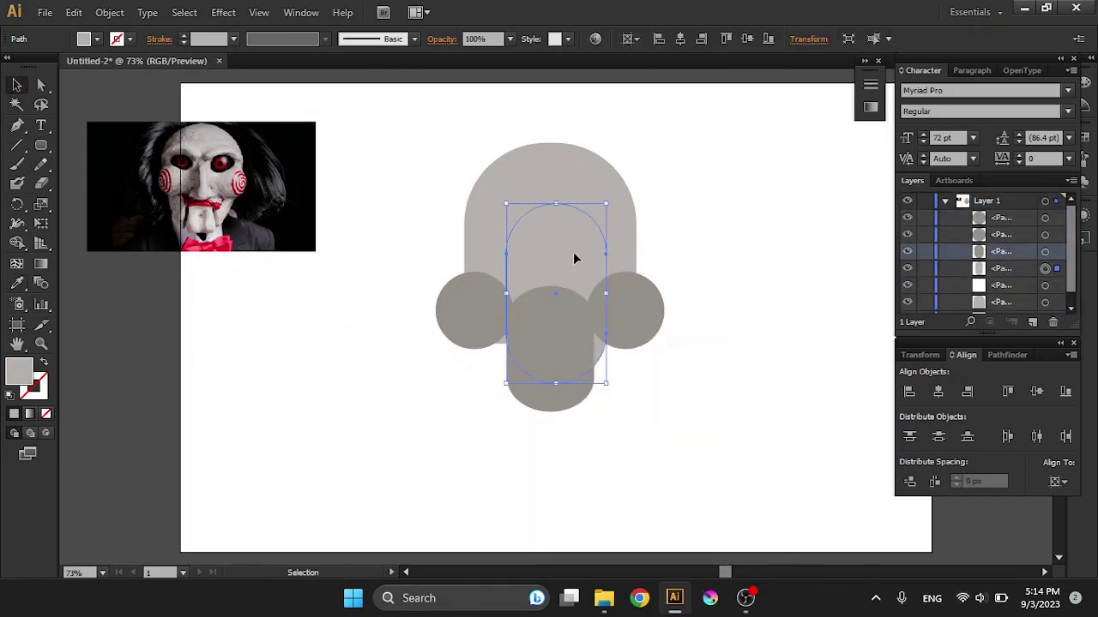
# Widen the rounded rectangle into a chin shape and move the dome down about 34 px.
pyautogui.moveTo(574, 258); pyautogui.dragTo(568, 282)
pyautogui.keyDown('shift'); pyautogui.click(581, 201); pyautogui.keyUp('shift')
pyautogui.click(502, 362)
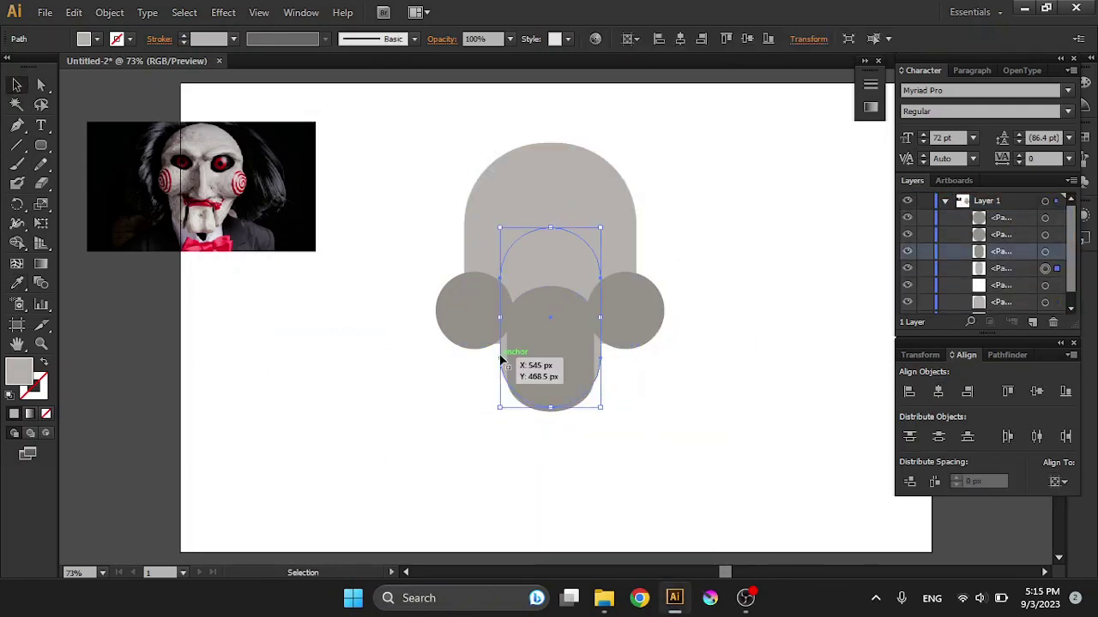
pyautogui.moveTo(502, 362); pyautogui.dragTo(500, 309)
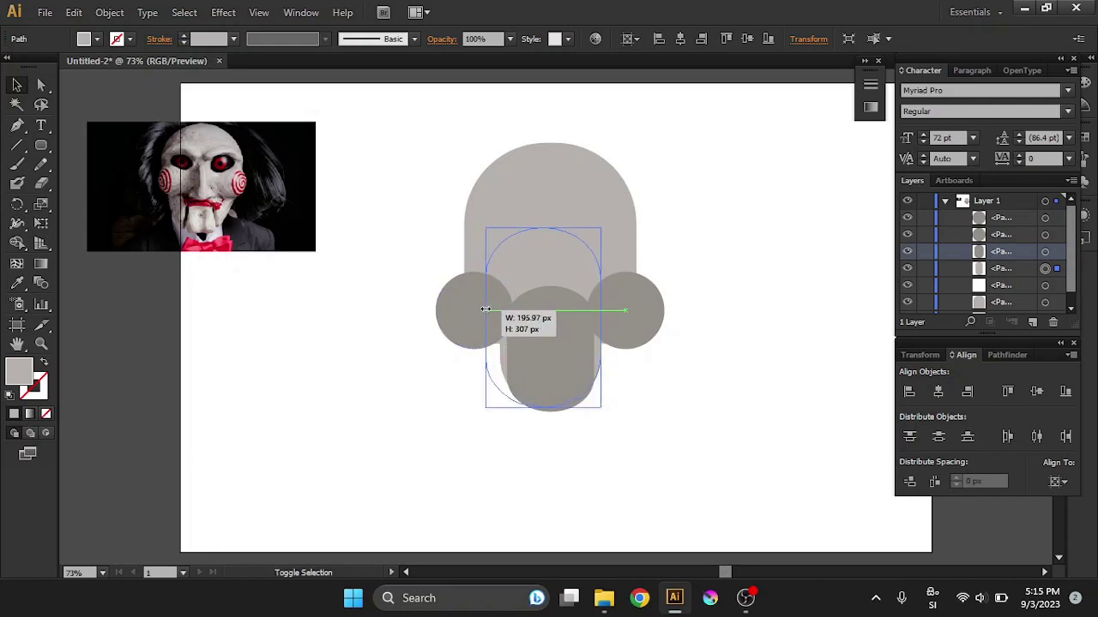
pyautogui.click(727, 322)
pyautogui.moveTo(552, 159); pyautogui.dragTo(552, 188)
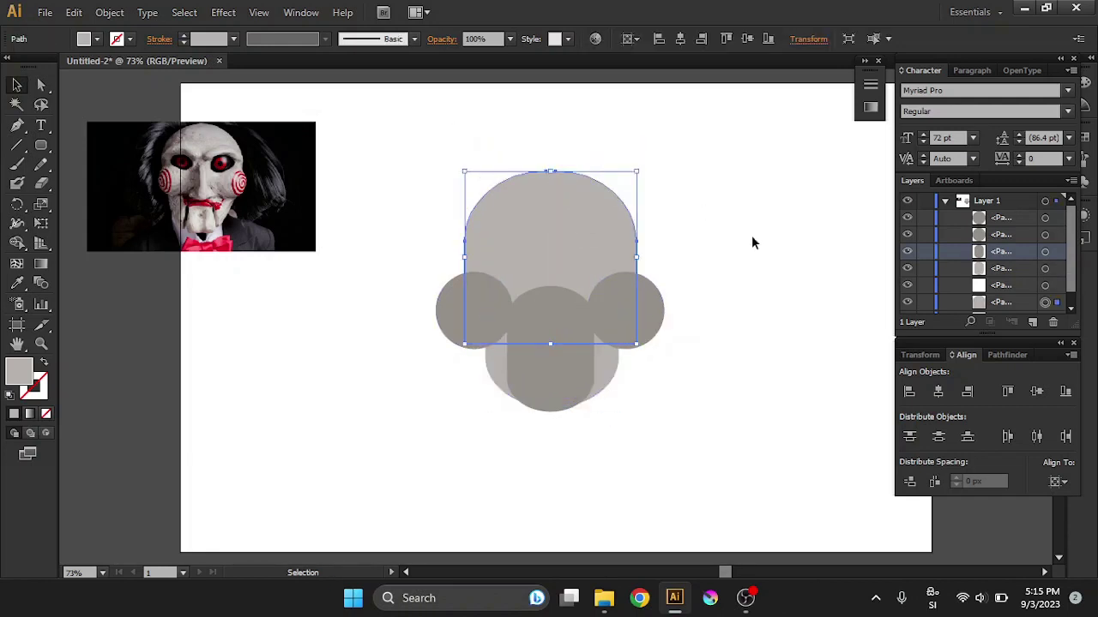
pyautogui.moveTo(408, 137); pyautogui.dragTo(697, 452)
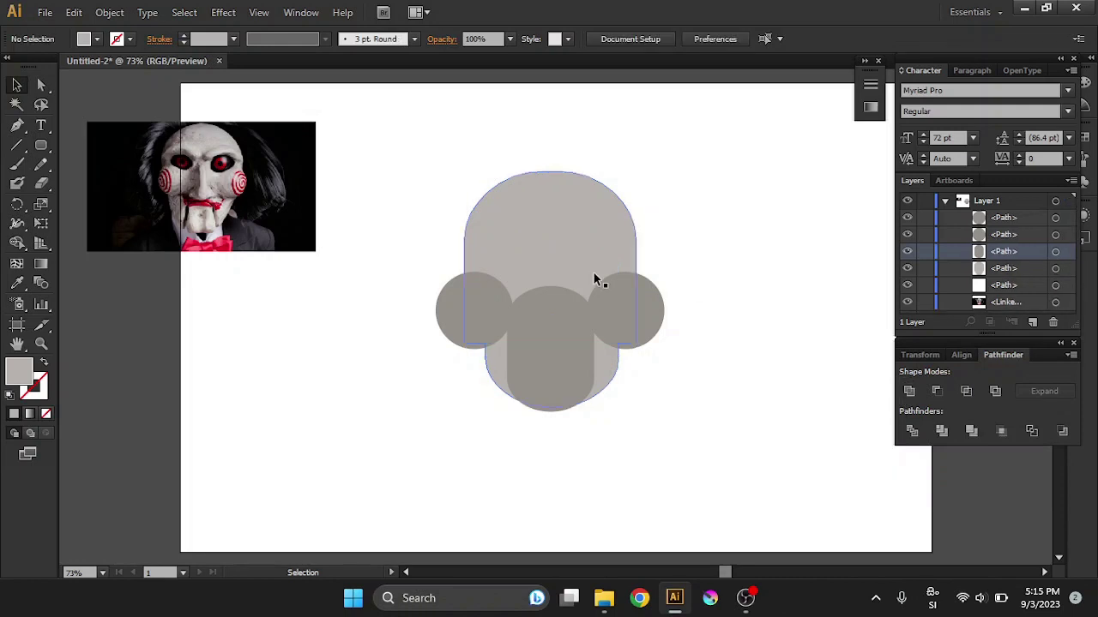
# Draw a hair circle and move it onto a new layer named 'hair', filled black.
pyautogui.moveTo(236, 291); pyautogui.dragTo(392, 471)
pyautogui.press('v')
pyautogui.moveTo(324, 385); pyautogui.dragTo(634, 306)
pyautogui.click(1032, 322)
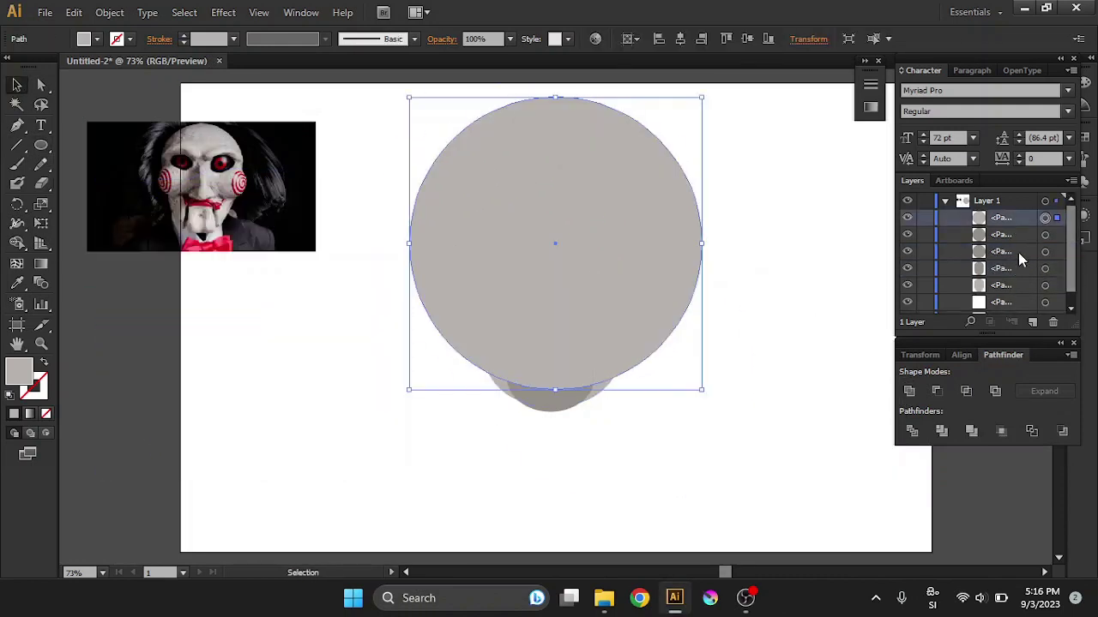
pyautogui.hotkey('ctrl', 'x')
pyautogui.doubleClick(990, 201)
pyautogui.press('Return')
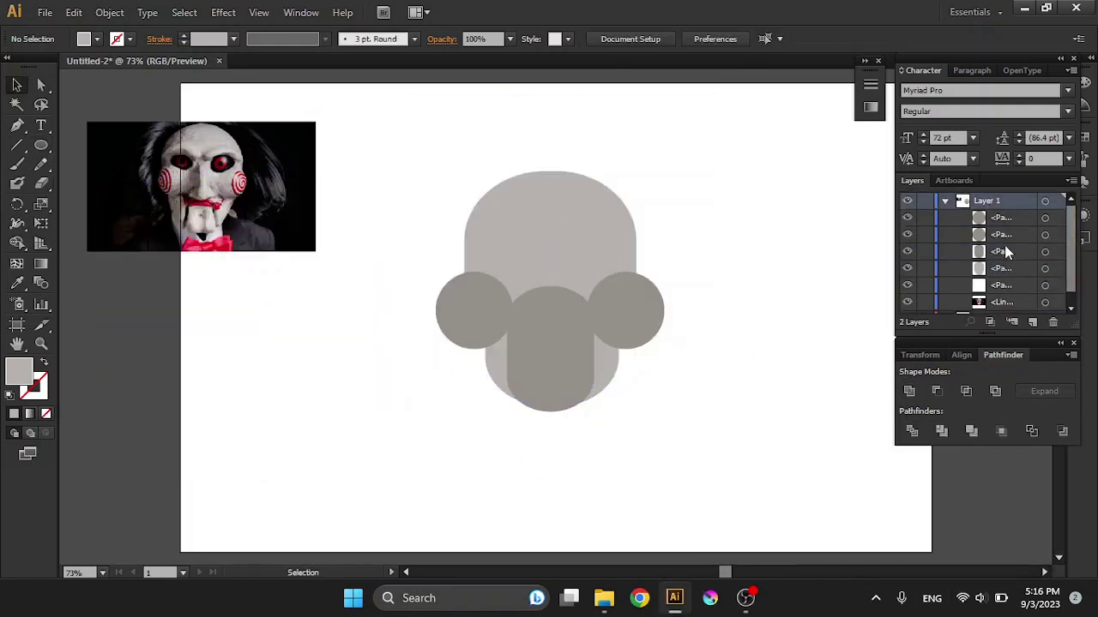
pyautogui.hotkey('ctrl', 'v')
pyautogui.press('Delete')
# Paste the black hair circle onto the hair layer, positioned behind the head.
pyautogui.scroll(-1, 1064, 285)
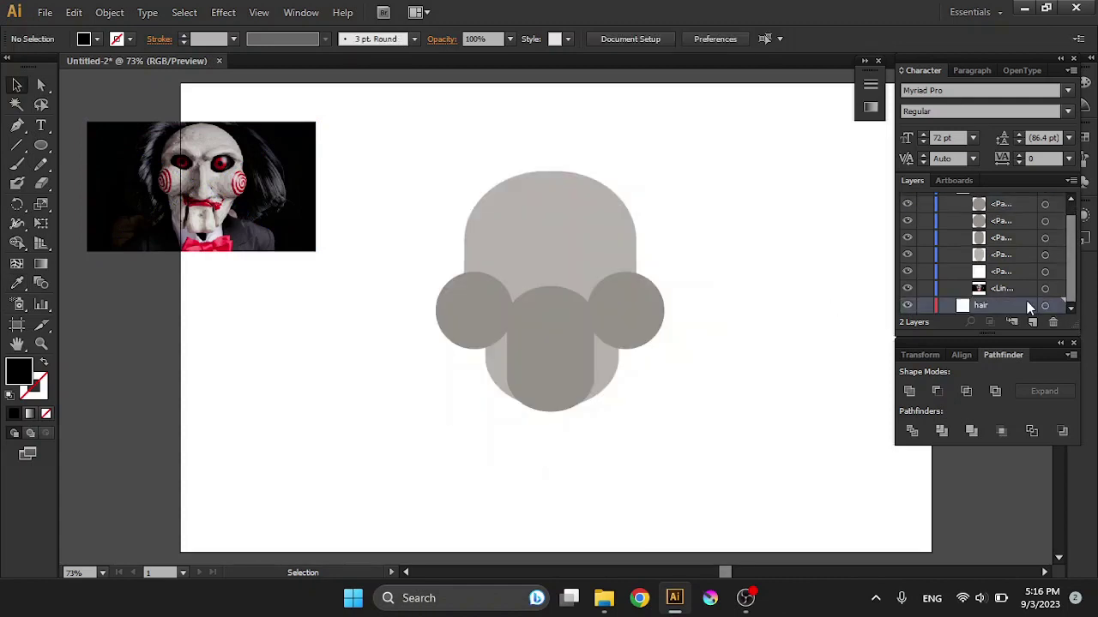
pyautogui.hotkey('ctrl', 'v')
pyautogui.moveTo(558, 466)
pyautogui.mouseDown()
pyautogui.moveTo(590, 415)
pyautogui.moveTo(588, 379)
pyautogui.mouseUp()
pyautogui.click(758, 366)
# Draw a black eye ellipse and an iris circle filled with the photo's red.
pyautogui.press('l')
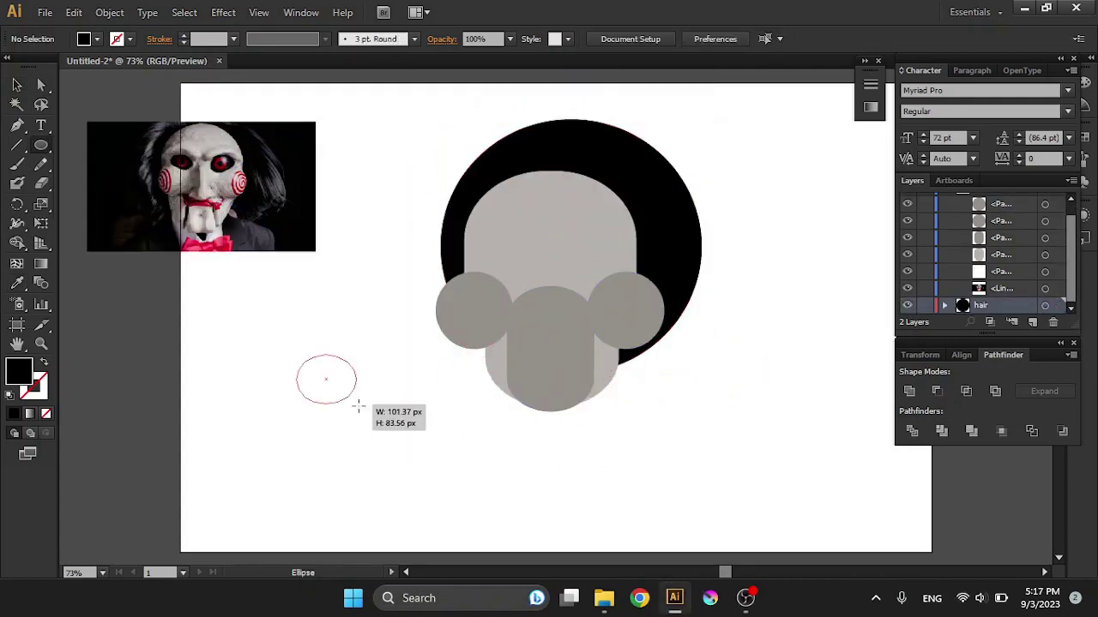
pyautogui.moveTo(296, 355); pyautogui.dragTo(407, 438)
pyautogui.moveTo(242, 311); pyautogui.dragTo(276, 345)
pyautogui.press('i')
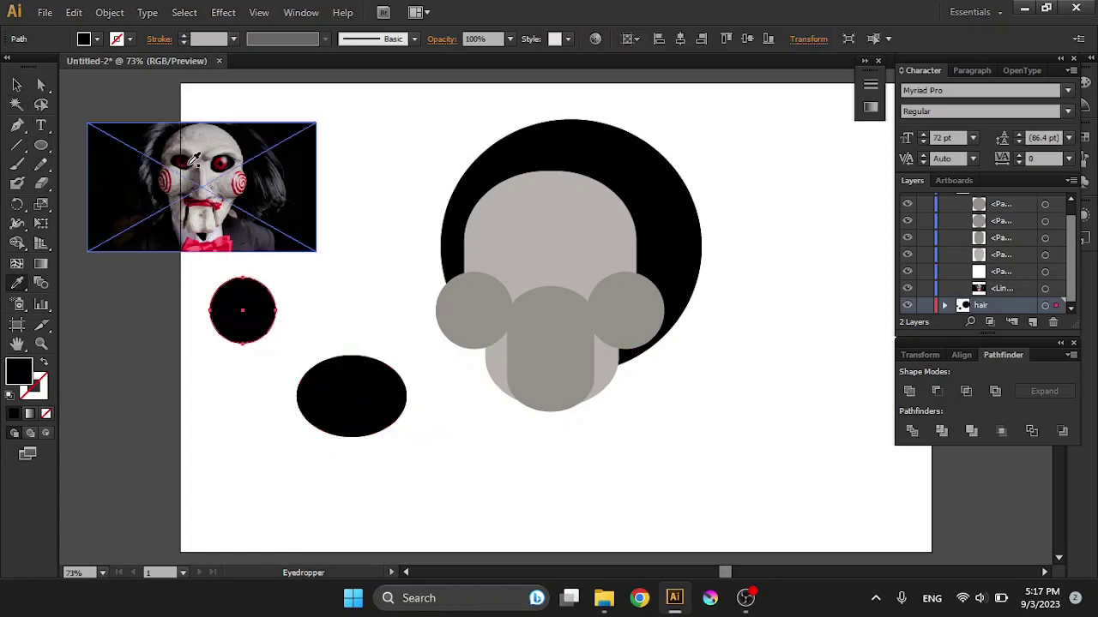
pyautogui.click(225, 160)
pyautogui.doubleClick(19, 371)
pyautogui.click(594, 156)
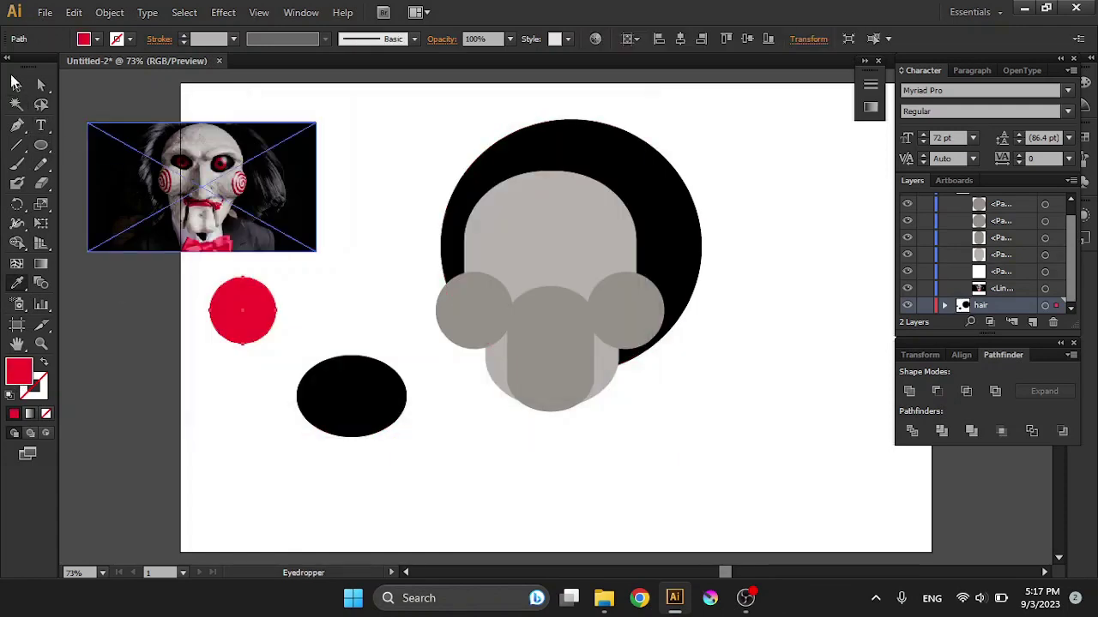
# Make a black pupil circle and centre it on the red iris.
pyautogui.press('l')
pyautogui.press('i')
pyautogui.click(352, 394)
pyautogui.press('v')
pyautogui.click(207, 283)
pyautogui.moveTo(218, 378)
pyautogui.mouseDown()
pyautogui.moveTo(242, 310)
pyautogui.moveTo(365, 410)
pyautogui.mouseUp()
# Adjust the red iris's stacking order and keep its red fill.
pyautogui.keyDown('shift'); pyautogui.click(268, 319); pyautogui.keyUp('shift')
pyautogui.rightClick(363, 399)
pyautogui.doubleClick(18, 370)
pyautogui.press('Return')
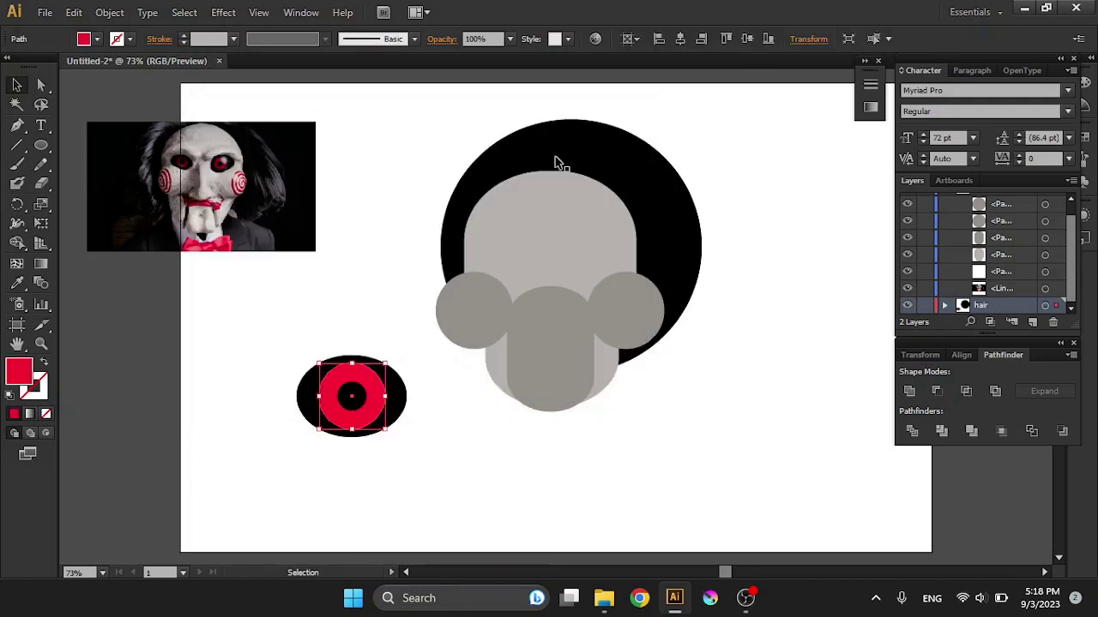
pyautogui.click(362, 421)
# Group the eye parts, move them onto a new 'eyes' layer, and place the eye on the face's left.
pyautogui.moveTo(282, 360); pyautogui.dragTo(408, 467)
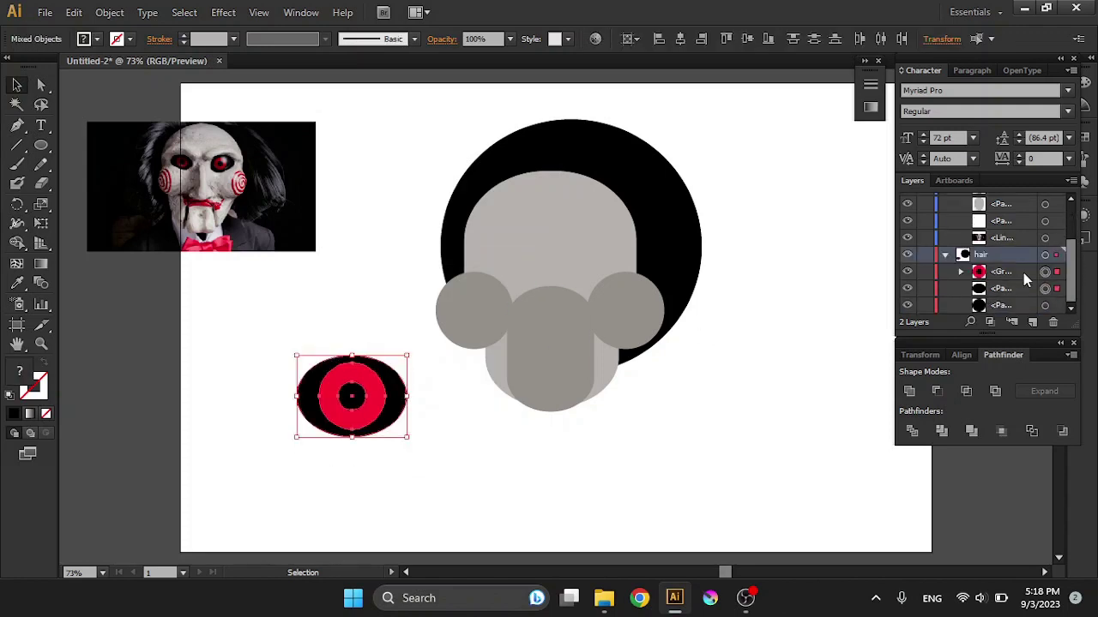
pyautogui.hotkey('ctrl', 'x')
pyautogui.hotkey('ctrl', 'l')
pyautogui.doubleClick(993, 200)
pyautogui.press('Return')
pyautogui.hotkey('ctrl', 'v')
pyautogui.moveTo(555, 316); pyautogui.dragTo(367, 332)
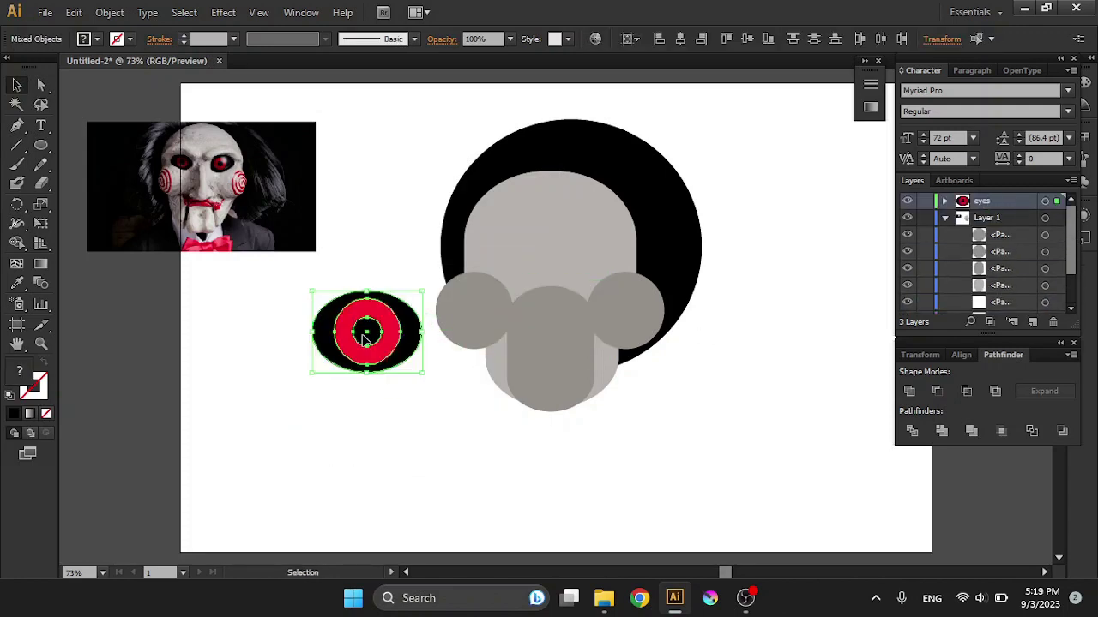
pyautogui.moveTo(422, 292)
pyautogui.mouseDown()
pyautogui.moveTo(396, 353)
pyautogui.moveTo(374, 367)
pyautogui.mouseUp()
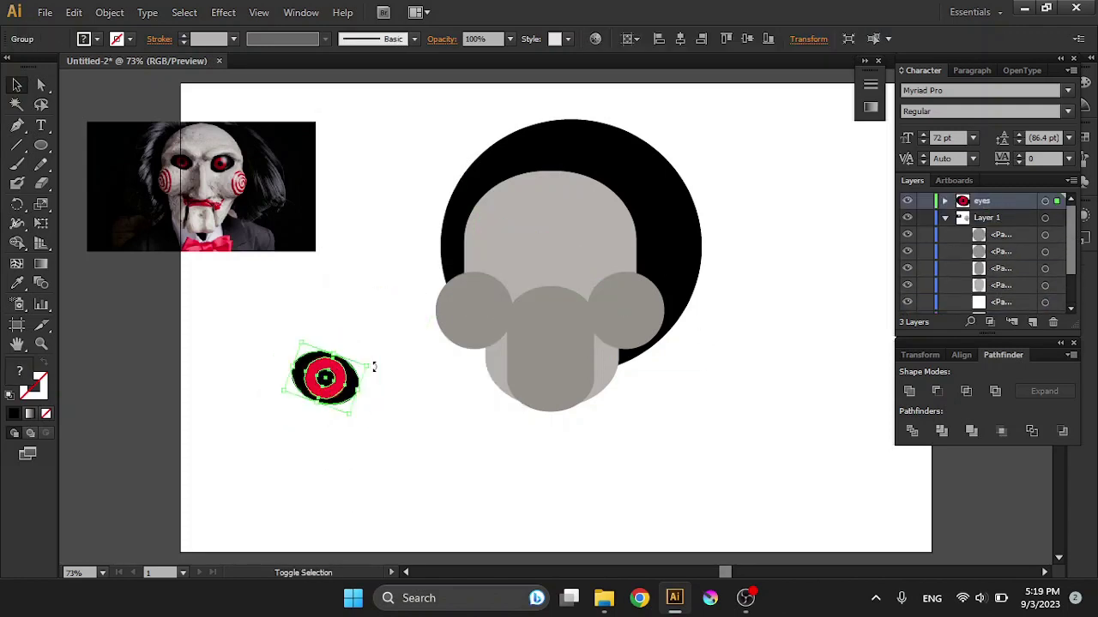
pyautogui.moveTo(533, 255); pyautogui.dragTo(526, 253)
# Reflect a copy of the eye to create the right eye.
pyautogui.click(16, 204)
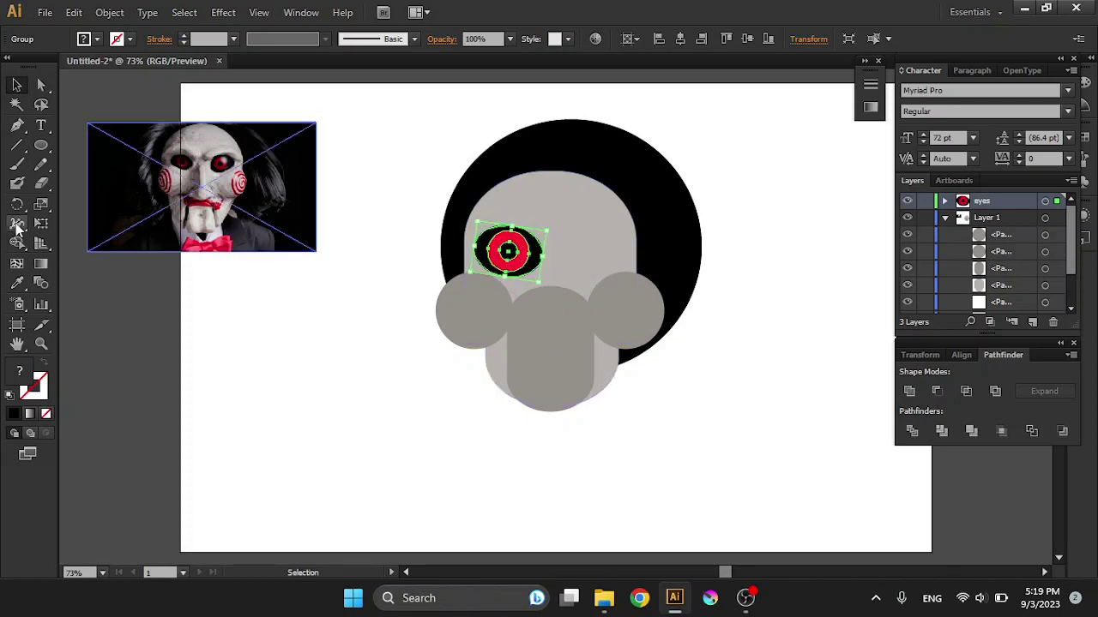
pyautogui.keyDown('alt'); pyautogui.click(551, 253); pyautogui.keyUp('alt')
pyautogui.click(826, 372)
# Shorten the middle grey shape.
pyautogui.press('v')
pyautogui.click(666, 409)
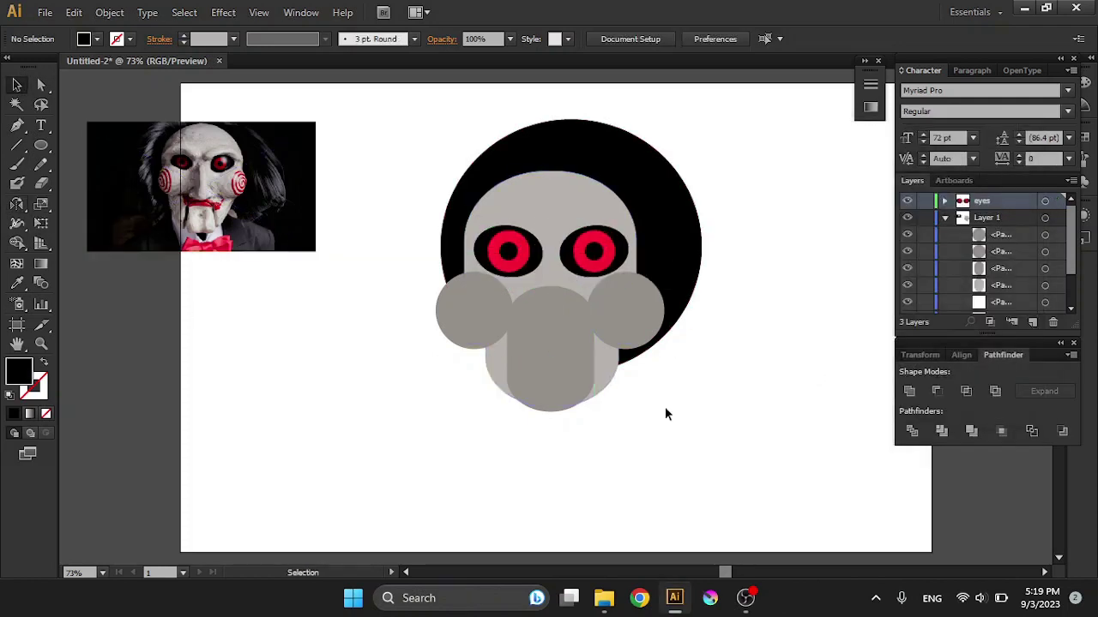
pyautogui.click(525, 369)
pyautogui.moveTo(552, 318); pyautogui.dragTo(551, 336)
# Draw a tall narrow light grey rounded bar and place it between the eyes.
pyautogui.click(641, 385)
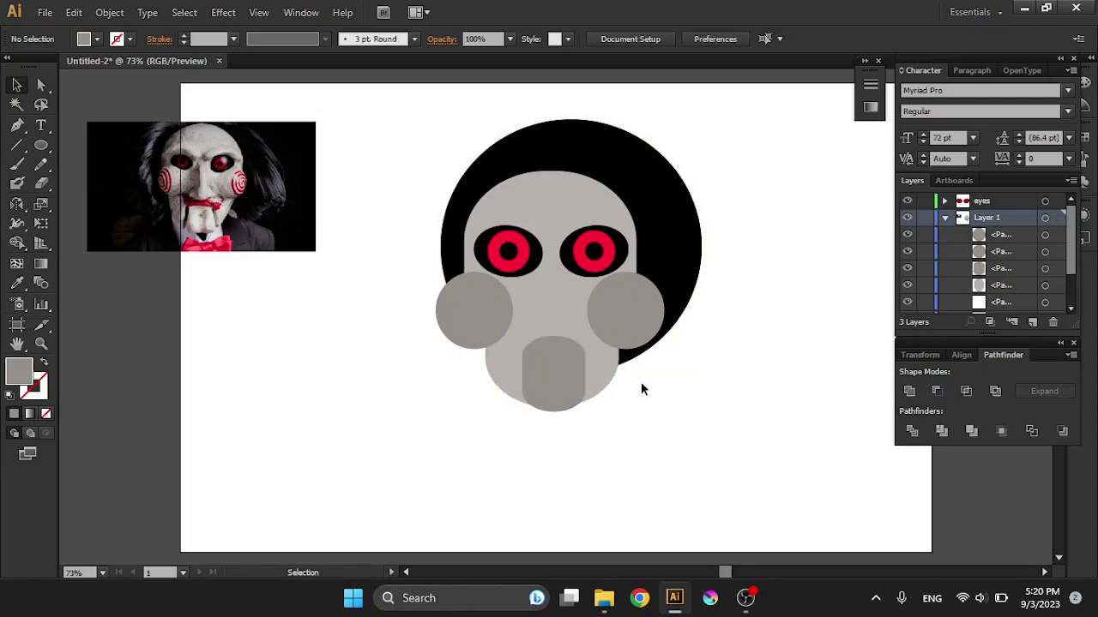
pyautogui.click(41, 144)
pyautogui.click(129, 161)
pyautogui.moveTo(277, 297); pyautogui.dragTo(292, 415)
pyautogui.doubleClick(19, 370)
pyautogui.click(590, 155)
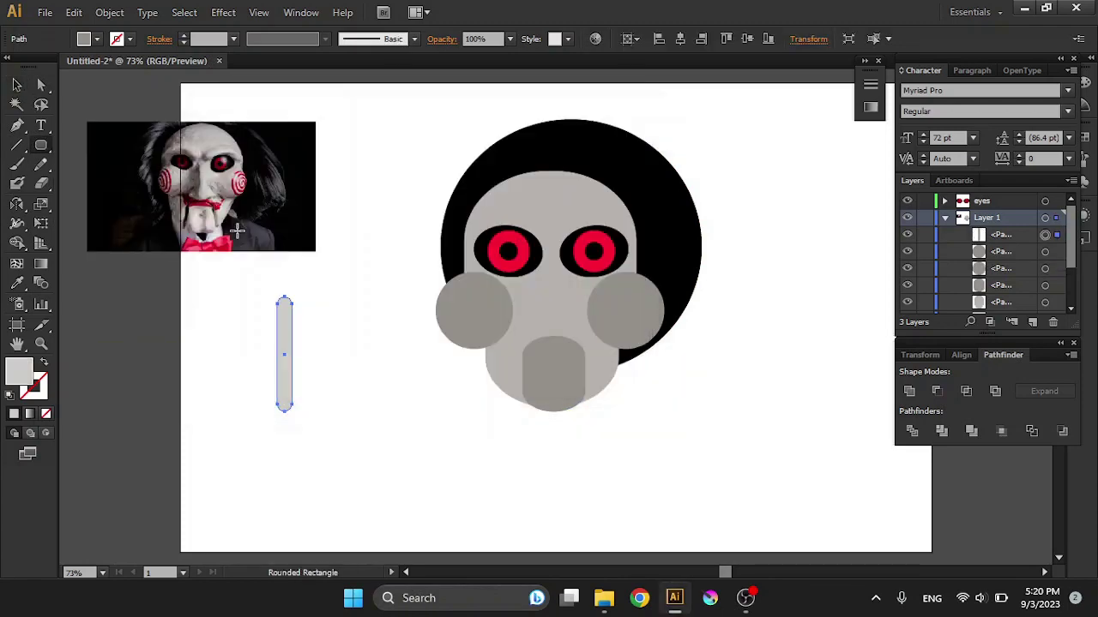
pyautogui.doubleClick(19, 370)
pyautogui.click(590, 154)
pyautogui.press('v')
pyautogui.moveTo(283, 354); pyautogui.dragTo(554, 278)
# Paste the nose bar into a new 'nose' layer.
pyautogui.click(1011, 321)
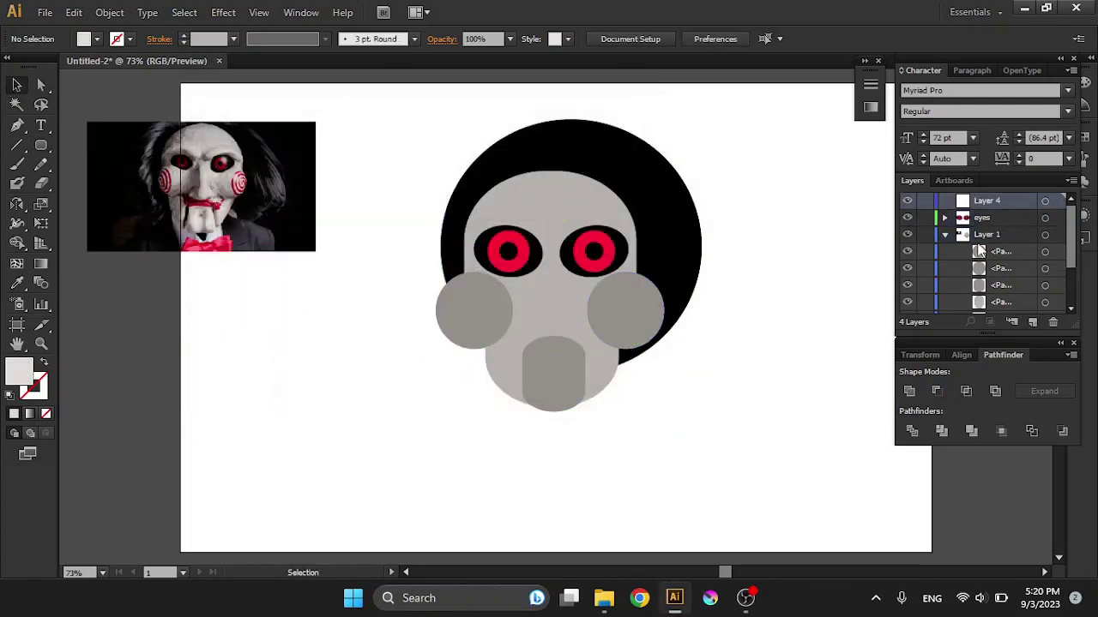
pyautogui.write('nose')
pyautogui.press('Return')
pyautogui.hotkey('ctrl', 'f')
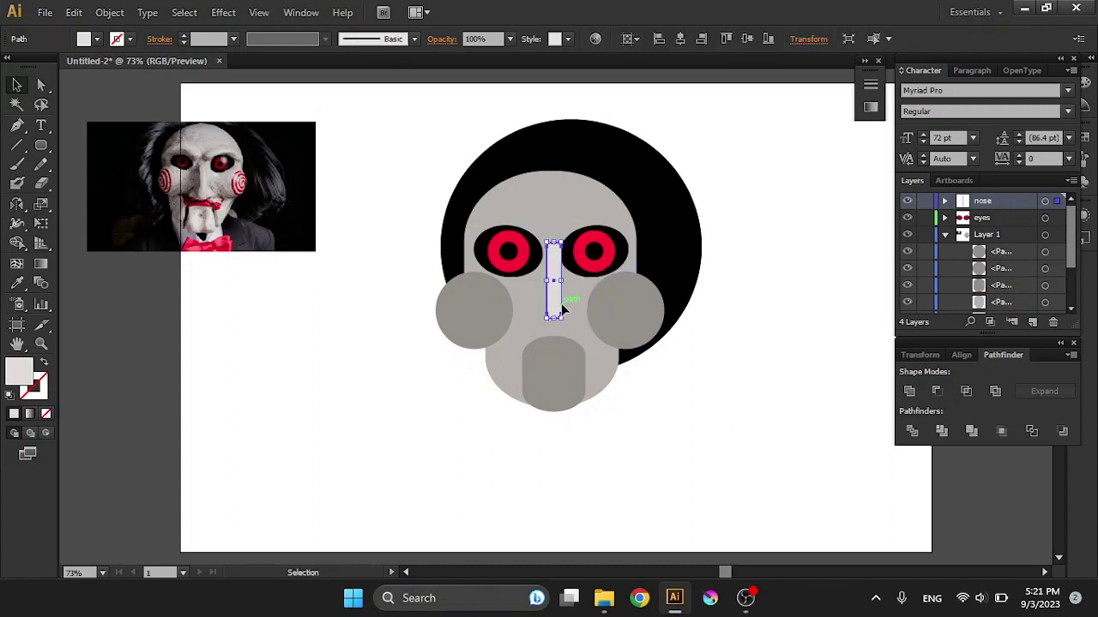
pyautogui.hotkey('ctrl', 'shift', 'a')
pyautogui.scroll(5, 551, 306)
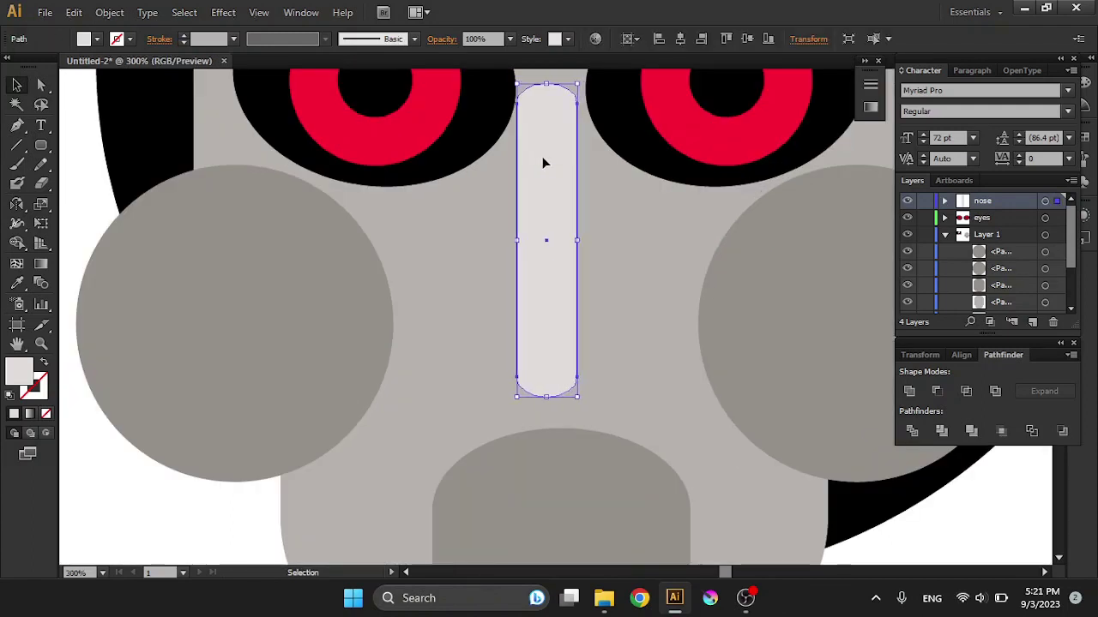
# Draw an oval across the lower nose, centre it on the bar, and nudge it up.
pyautogui.press('l')
pyautogui.moveTo(439, 319); pyautogui.dragTo(649, 400)
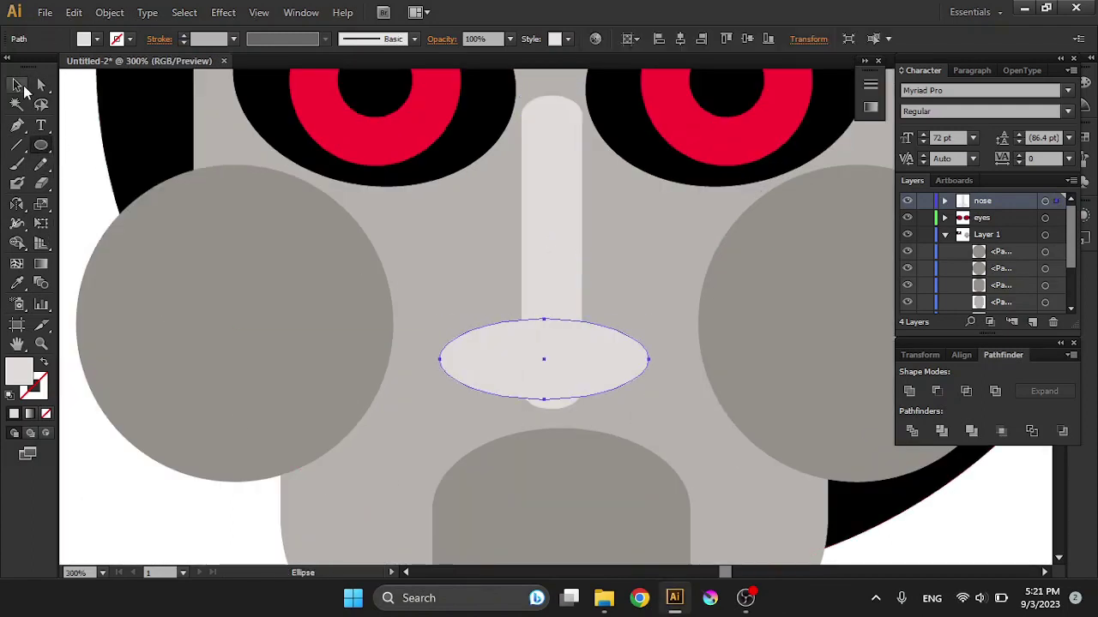
pyautogui.press('v')
pyautogui.keyDown('shift'); pyautogui.click(551, 214); pyautogui.keyUp('shift')
pyautogui.click(960, 354)
pyautogui.click(939, 392)
pyautogui.click(204, 546)
pyautogui.moveTo(551, 378); pyautogui.dragTo(552, 363)
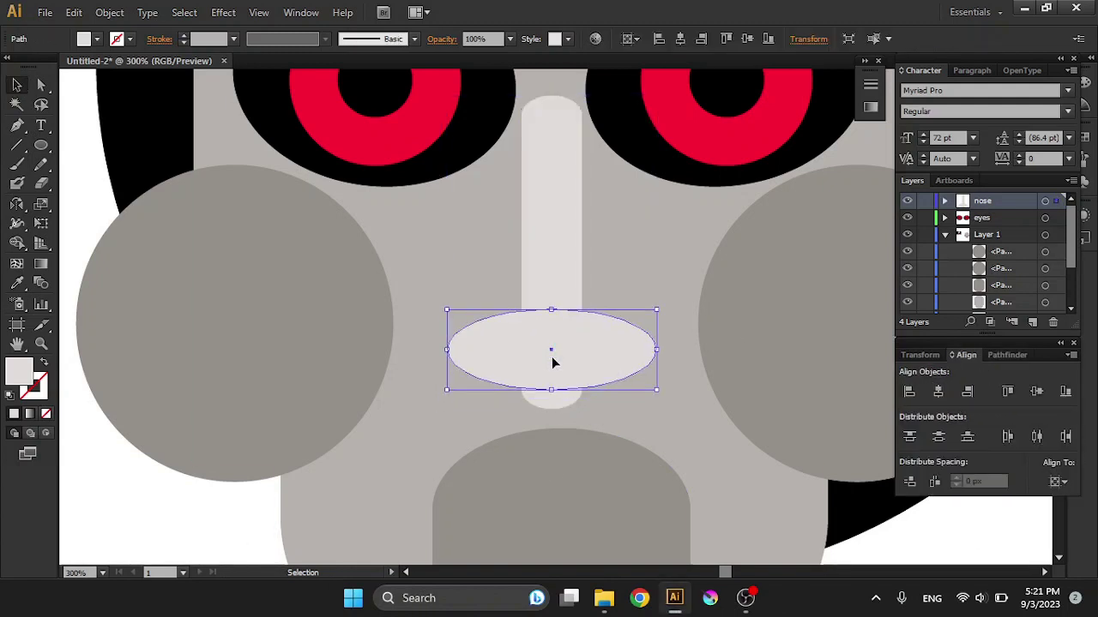
# Group the nose bar and oval, then add a new layer for the spirals.
pyautogui.click(208, 527)
pyautogui.click(568, 319)
pyautogui.keyDown('shift'); pyautogui.click(552, 214); pyautogui.keyUp('shift')
pyautogui.hotkey('ctrl', 'g')
pyautogui.click(1031, 322)
pyautogui.doubleClick(982, 201)
# Draw a trial red spiral, move and rotate it onto the right cheek, then delete it.
pyautogui.write('spirals')
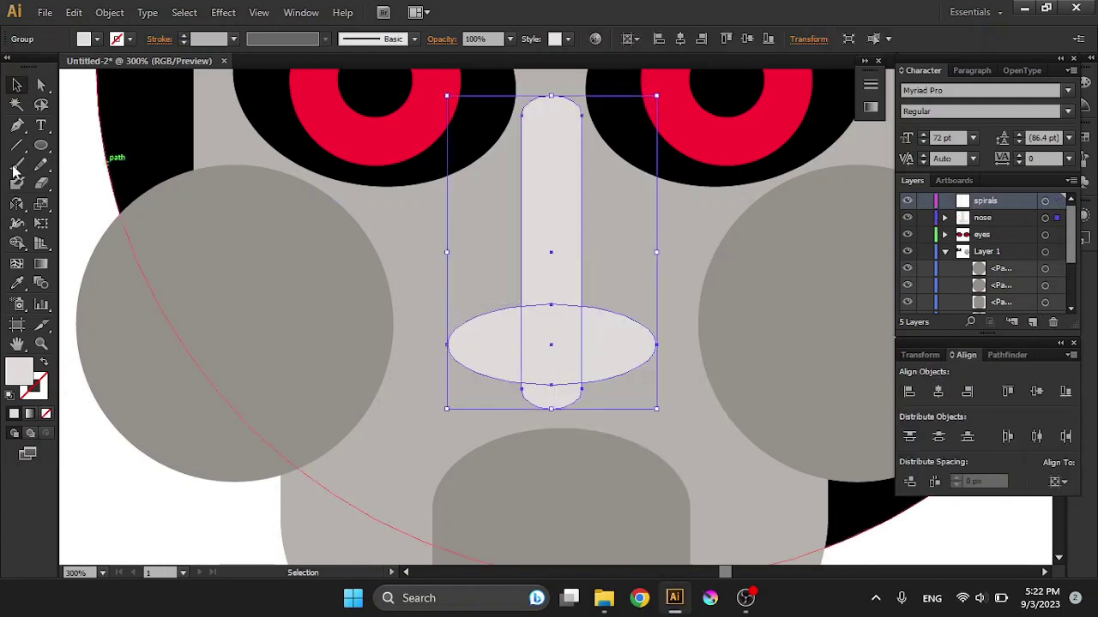
pyautogui.moveTo(17, 144); pyautogui.dragTo(81, 144)
pyautogui.moveTo(167, 302); pyautogui.dragTo(297, 397)
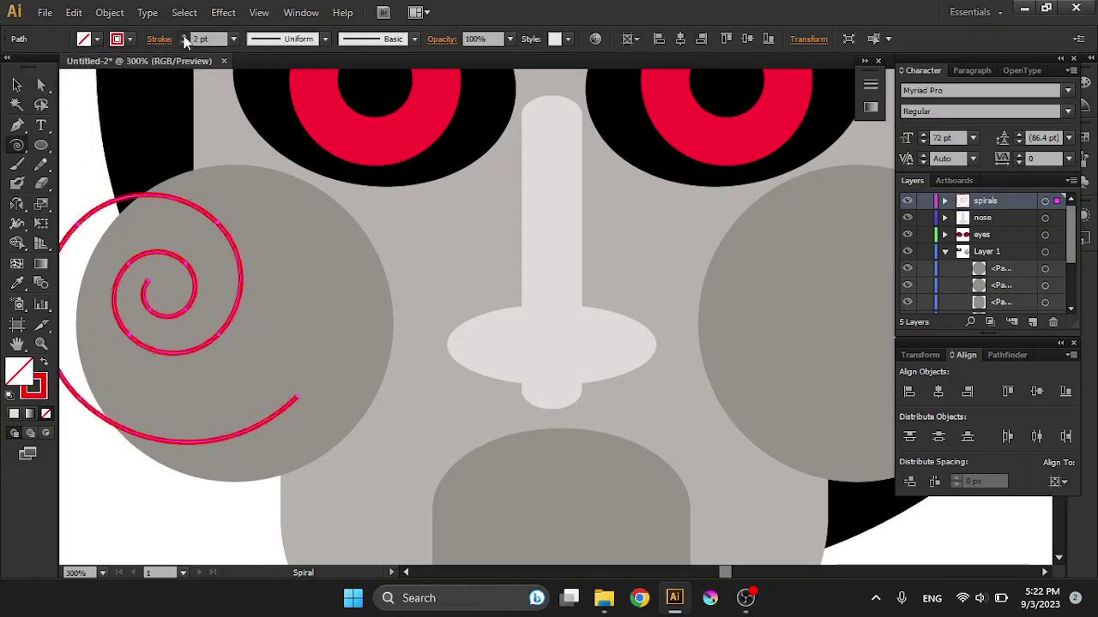
pyautogui.click(159, 39)
pyautogui.press('v')
pyautogui.moveTo(189, 301)
pyautogui.mouseDown()
pyautogui.moveTo(838, 330)
pyautogui.moveTo(793, 292)
pyautogui.moveTo(827, 360)
pyautogui.mouseUp()
pyautogui.hotkey('ctrl', '-')
pyautogui.hotkey('ctrl', '-')
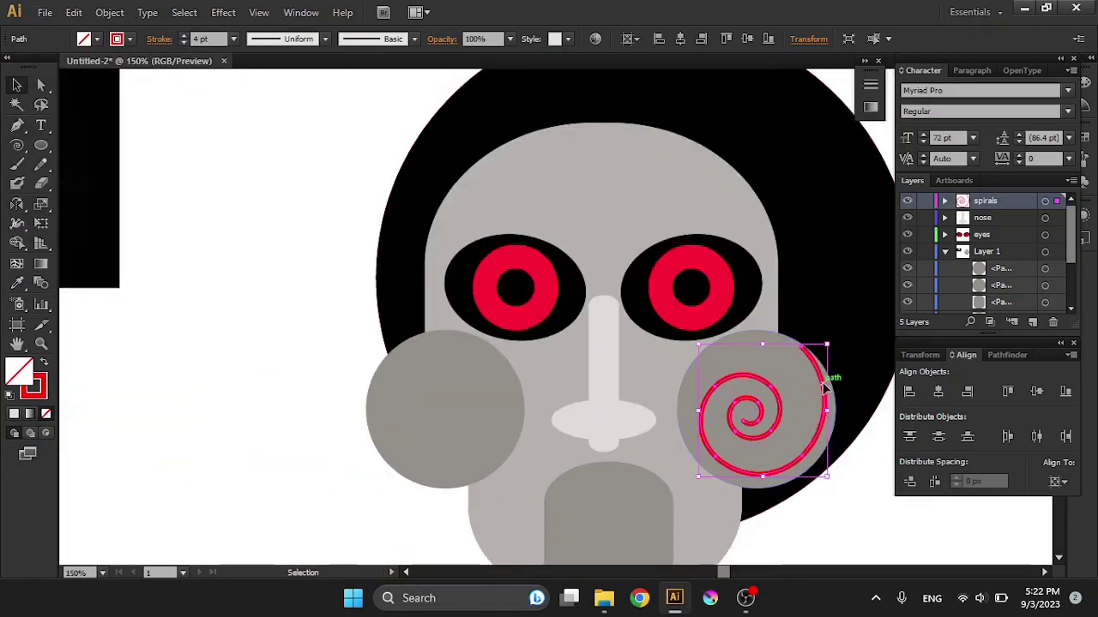
pyautogui.click(752, 412)
pyautogui.click(751, 412)
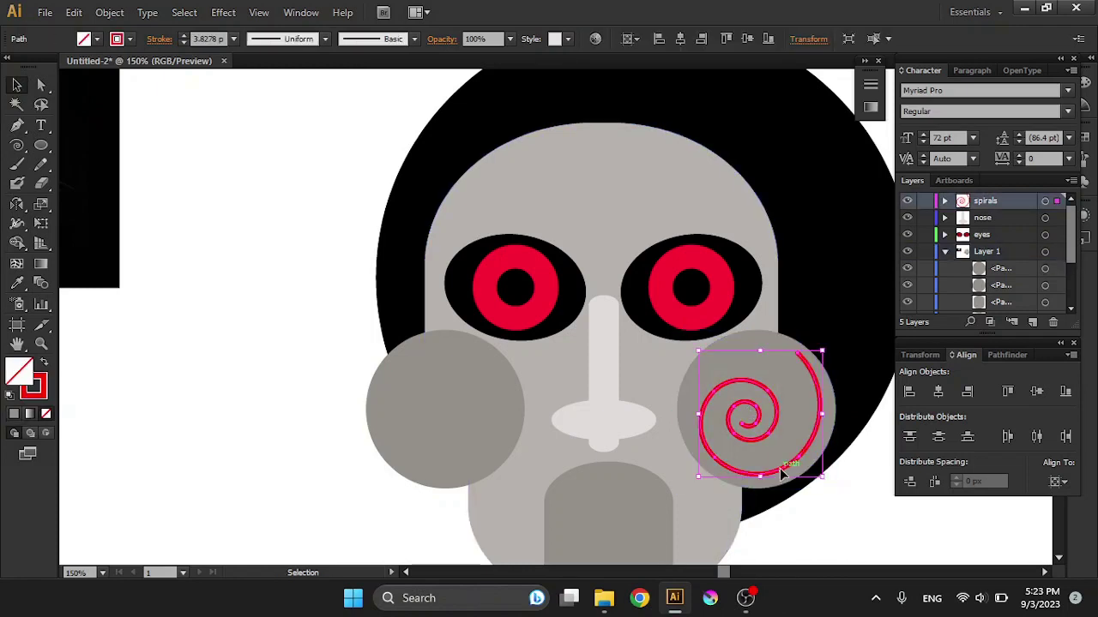
pyautogui.press('Delete')
# Draw a large spiral over the right cheek with a 6 pt red stroke.
pyautogui.click(17, 144)
pyautogui.click(283, 326)
pyautogui.press('Return')
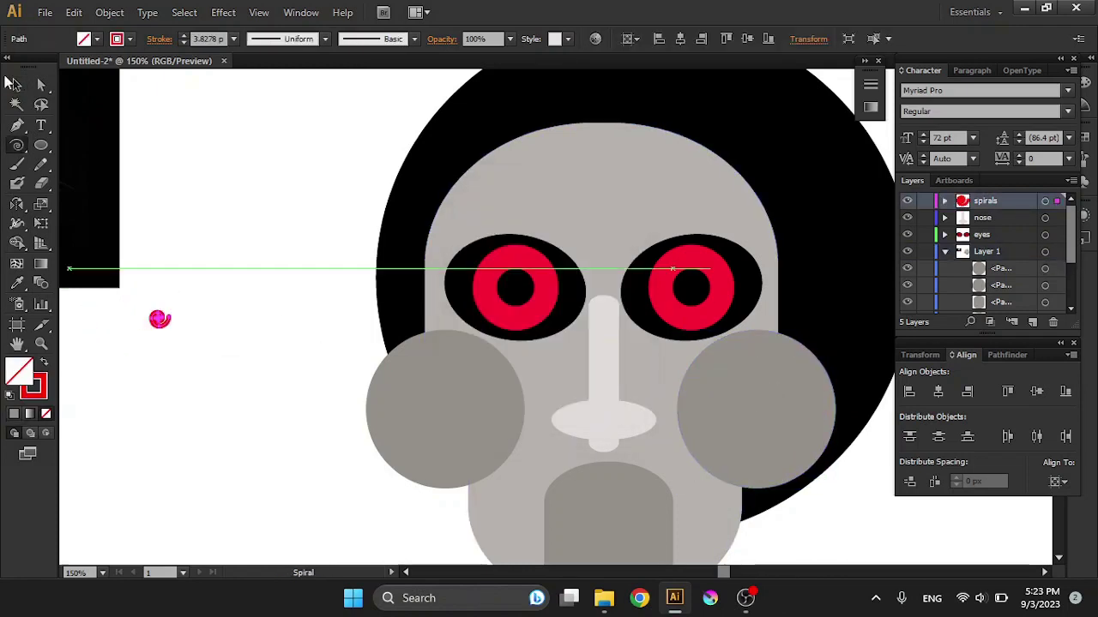
pyautogui.press('Delete')
pyautogui.moveTo(167, 255)
pyautogui.mouseDown()
pyautogui.moveTo(257, 325)
pyautogui.moveTo(856, 546)
pyautogui.moveTo(807, 463)
pyautogui.mouseUp()
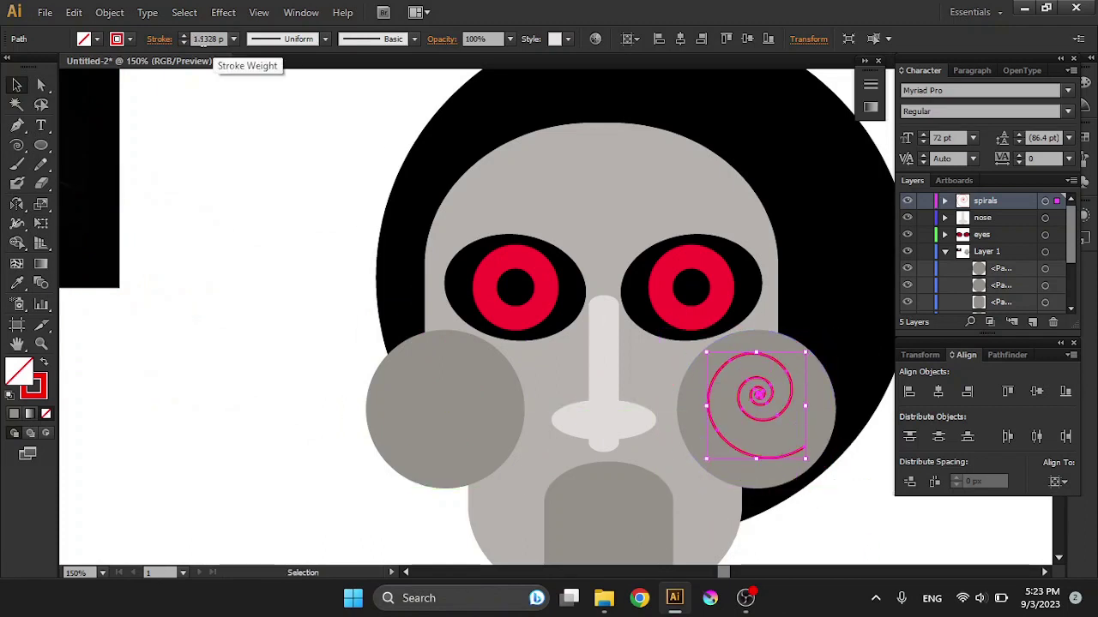
pyautogui.click(234, 39)
pyautogui.click(205, 128)
# Rotate the right-cheek spiral and move a reflected copy onto the left cheek.
pyautogui.moveTo(813, 345); pyautogui.dragTo(797, 445)
pyautogui.press('o')
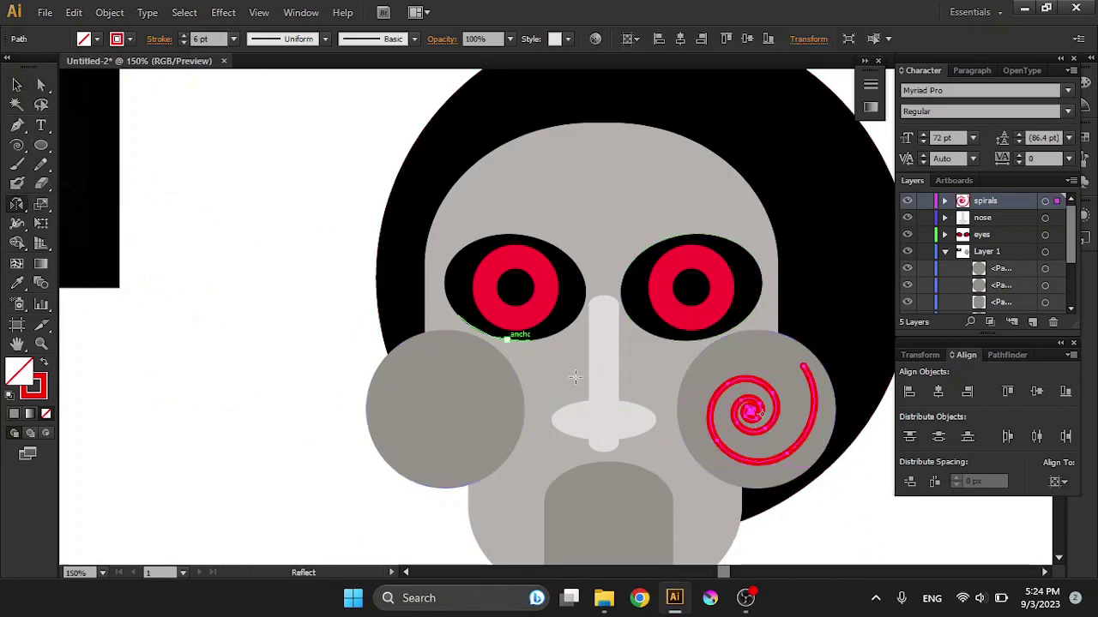
pyautogui.keyDown('alt'); pyautogui.click(706, 424); pyautogui.keyUp('alt')
pyautogui.click(826, 375)
pyautogui.moveTo(746, 412)
pyautogui.mouseDown()
pyautogui.moveTo(493, 421)
pyautogui.moveTo(442, 407)
pyautogui.mouseUp()
# Check the grey chin shape, then clear the selection.
pyautogui.scroll(-3, 703, 386)
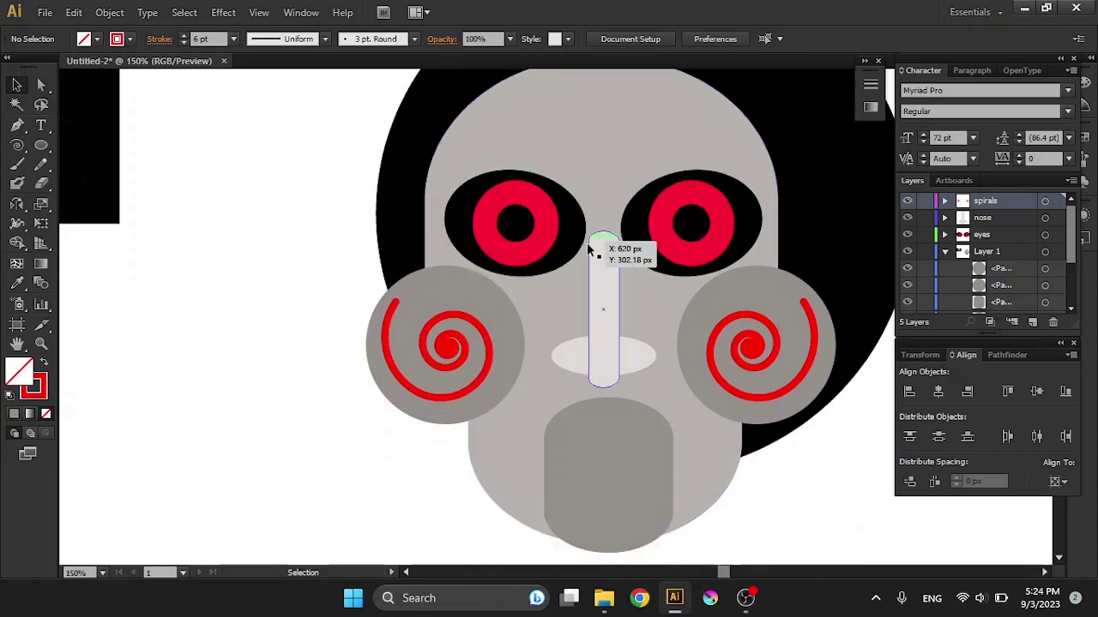
pyautogui.click(619, 458)
pyautogui.scroll(-2, 233, 243)
pyautogui.scroll(-2, 377, 372)
pyautogui.scroll(4, 514, 403)
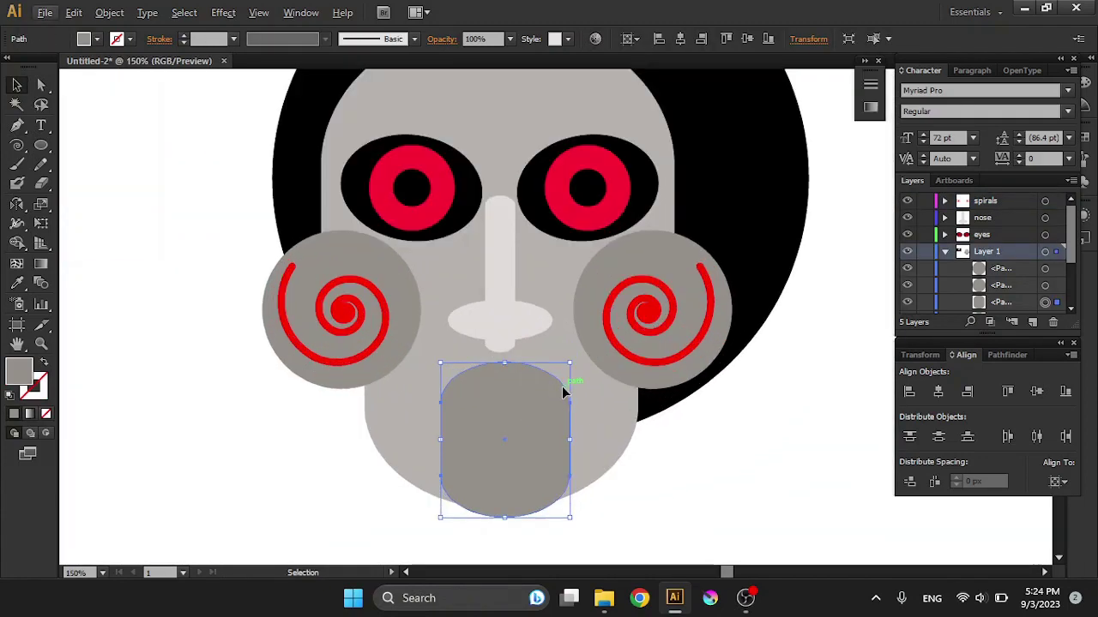
pyautogui.hotkey('ctrl', 'shift', 'a')
pyautogui.scroll(-2, 543, 414)
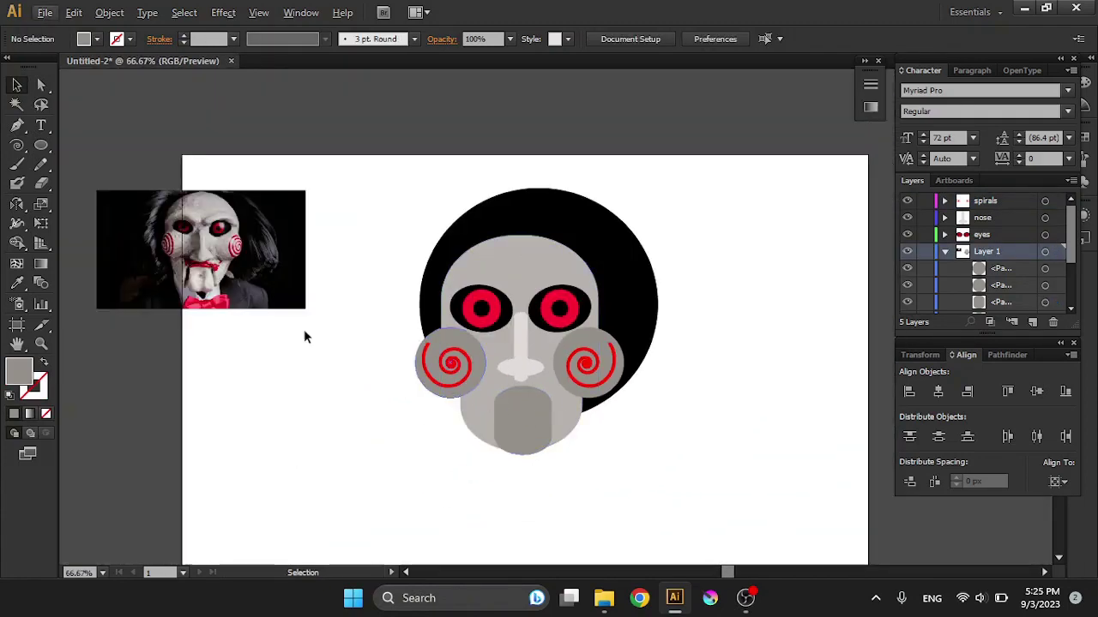
# Draw a short, thick red line and bend it with an Arc warp effect.
pyautogui.press('\\')
pyautogui.moveTo(231, 411); pyautogui.dragTo(352, 411)
pyautogui.click(130, 38)
pyautogui.click(70, 67)
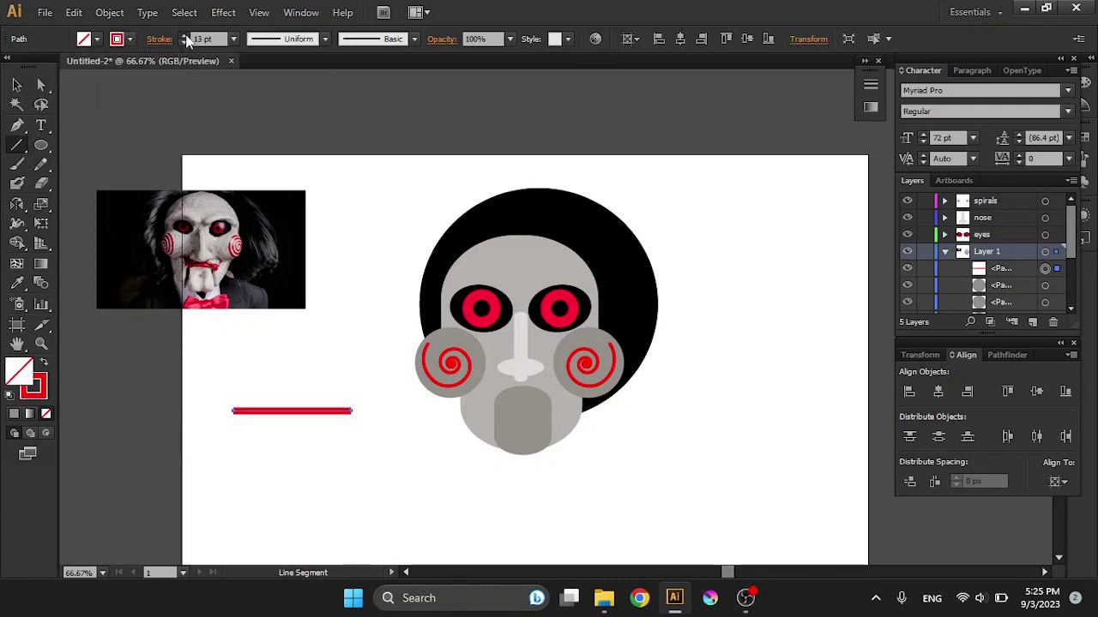
pyautogui.click(223, 12)
pyautogui.click(429, 219)
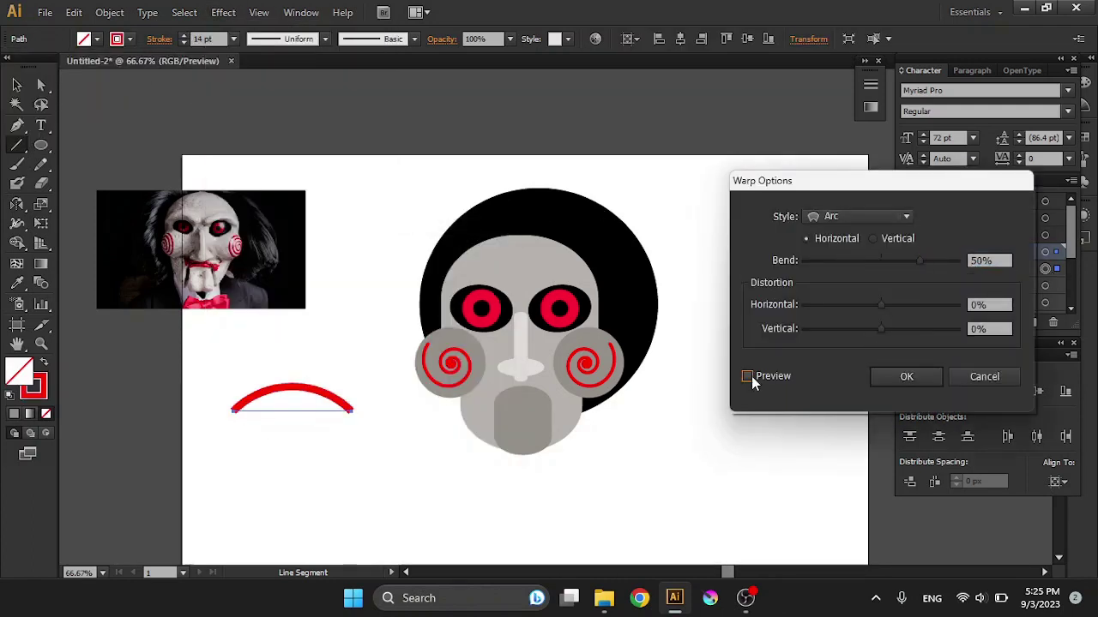
pyautogui.press('Return')
# Move the arced red line onto the face as a mouth.
pyautogui.press('v')
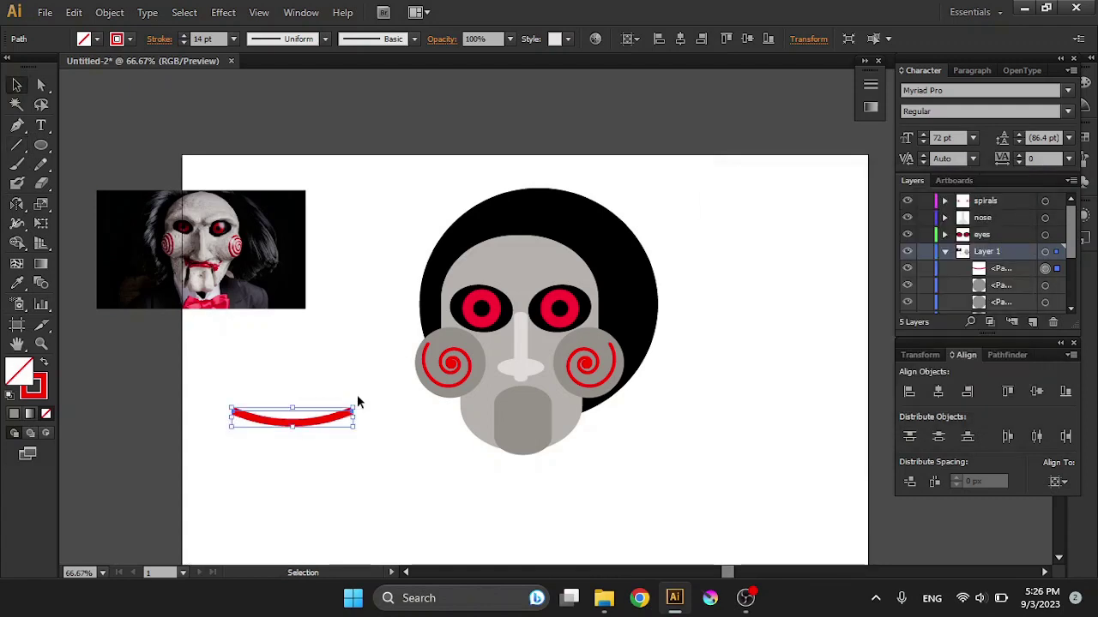
pyautogui.moveTo(356, 396)
pyautogui.mouseDown()
pyautogui.moveTo(353, 429)
pyautogui.moveTo(532, 396)
pyautogui.mouseUp()
pyautogui.keyDown('shift'); pyautogui.click(535, 258); pyautogui.keyUp('shift')
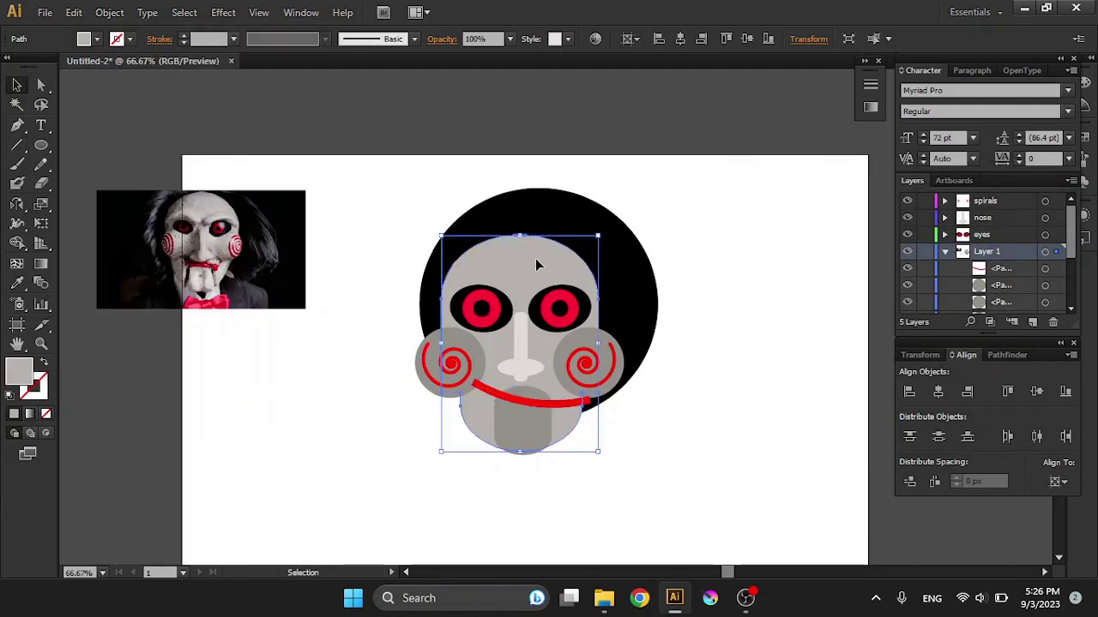
pyautogui.click(1055, 481)
pyautogui.click(1019, 517)
# Create a 'mouth' layer and paste the red curve in place on it.
pyautogui.click(808, 436)
pyautogui.hotkey('ctrl', 'l')
pyautogui.doubleClick(991, 201)
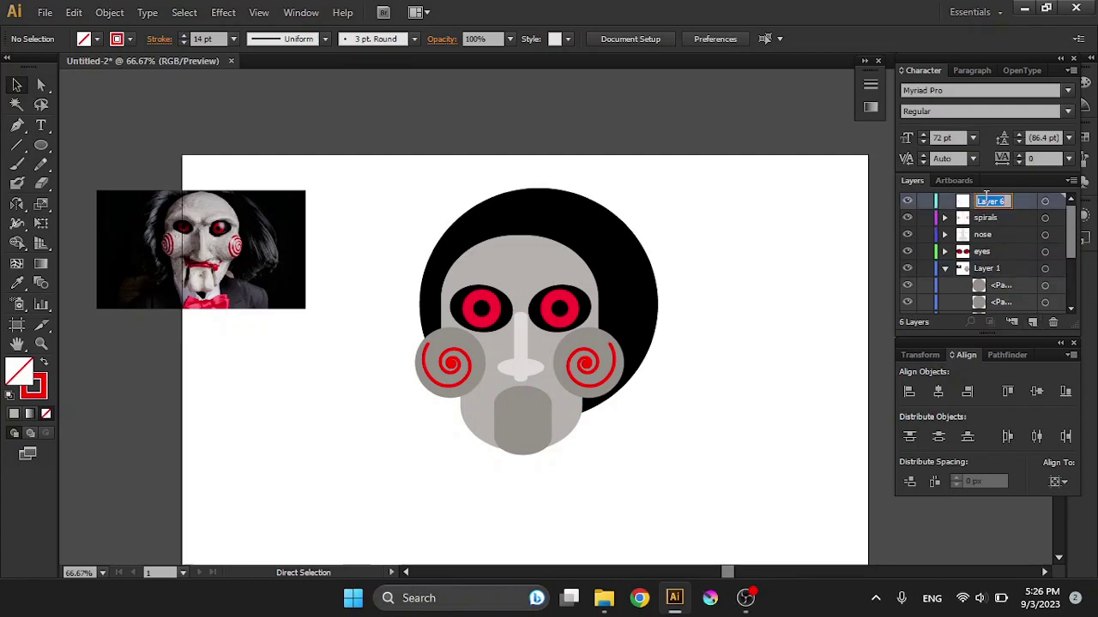
pyautogui.hotkey('ctrl', 'z')
pyautogui.click(74, 12)
pyautogui.click(184, 142)
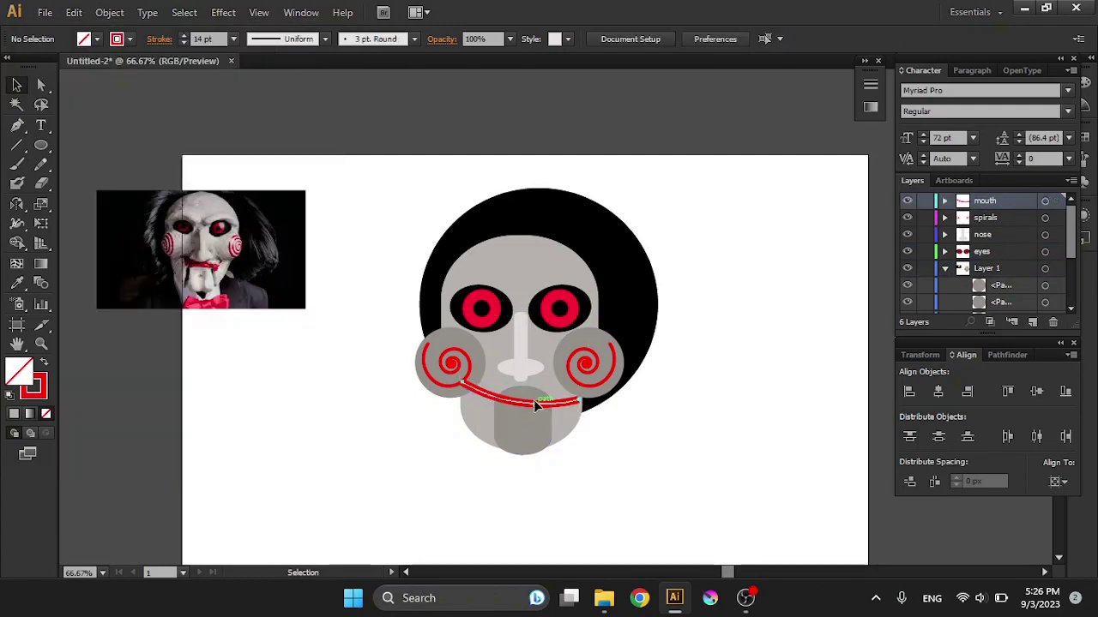
# Scale the mouth curve down and nudge it up below the nose.
pyautogui.scroll(4, 564, 415)
pyautogui.press('v')
pyautogui.moveTo(111, 233); pyautogui.dragTo(208, 279)
pyautogui.moveTo(637, 392); pyautogui.dragTo(571, 322)
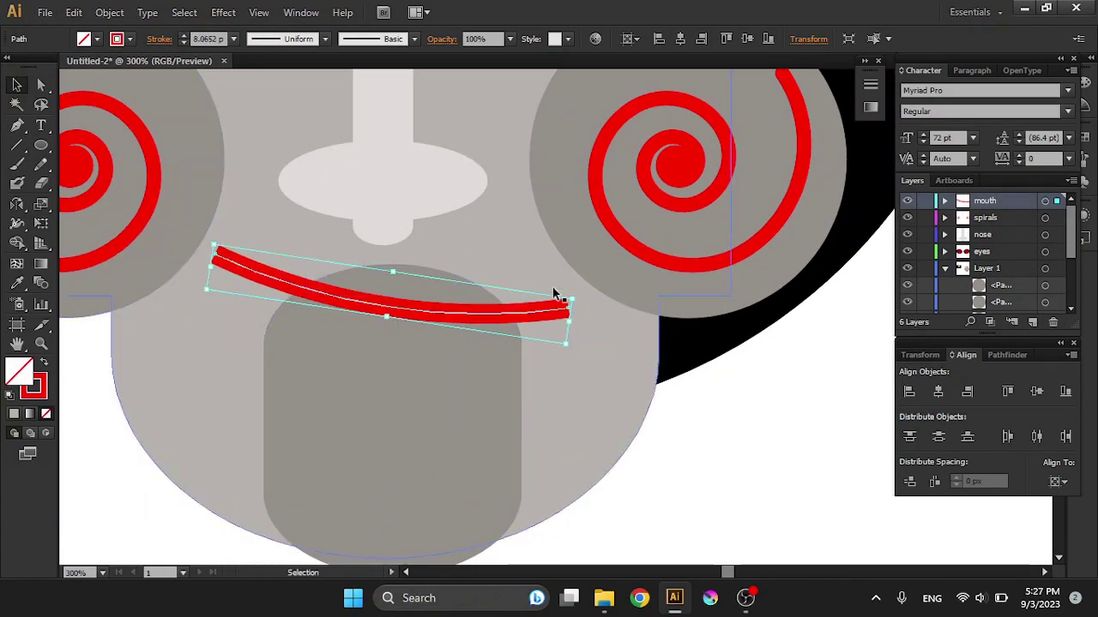
pyautogui.moveTo(459, 307); pyautogui.dragTo(464, 293)
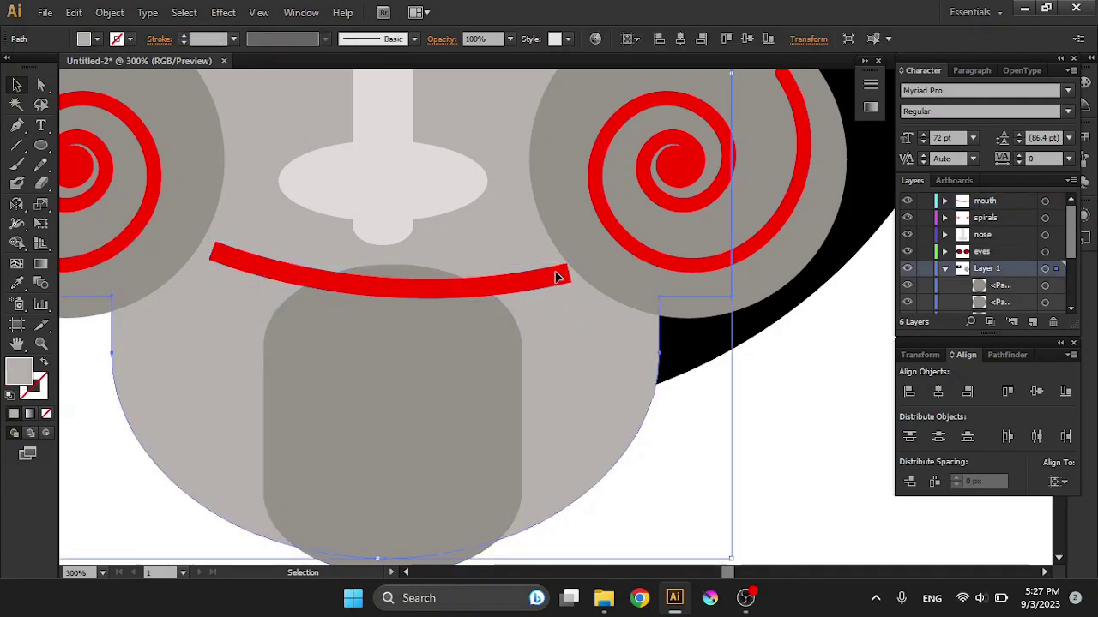
pyautogui.click(160, 38)
# Select the mouth and grey chin shape with Shape Builder, then deselect them.
pyautogui.click(331, 368)
pyautogui.keyDown('shift'); pyautogui.click(367, 286); pyautogui.keyUp('shift')
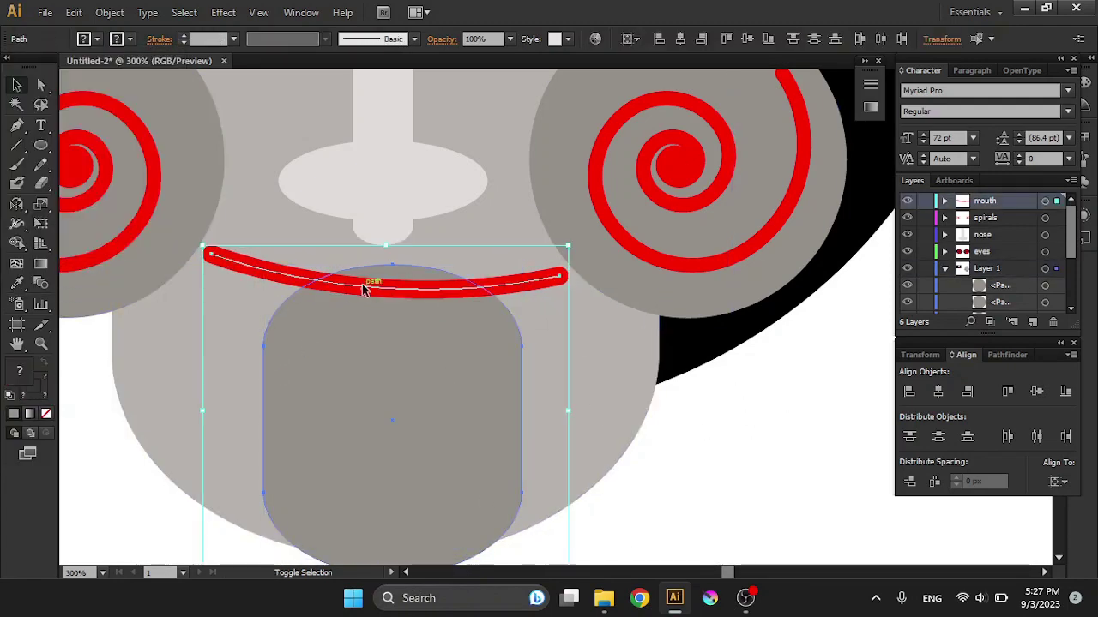
pyautogui.hotkey('shift', 'm')
pyautogui.click(18, 86)
pyautogui.scroll(-3, 335, 409)
pyautogui.scroll(-2, 475, 262)
pyautogui.scroll(6, 399, 274)
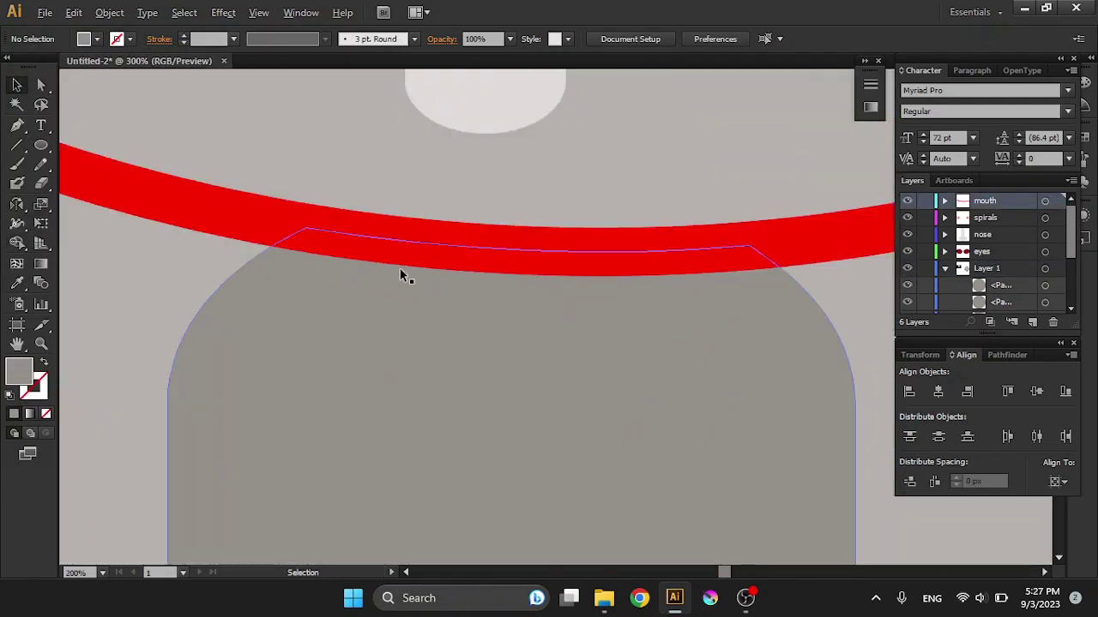
# Widen the mouth stroke at two points with the Width tool to taper the smile.
pyautogui.moveTo(199, 238); pyautogui.dragTo(277, 277)
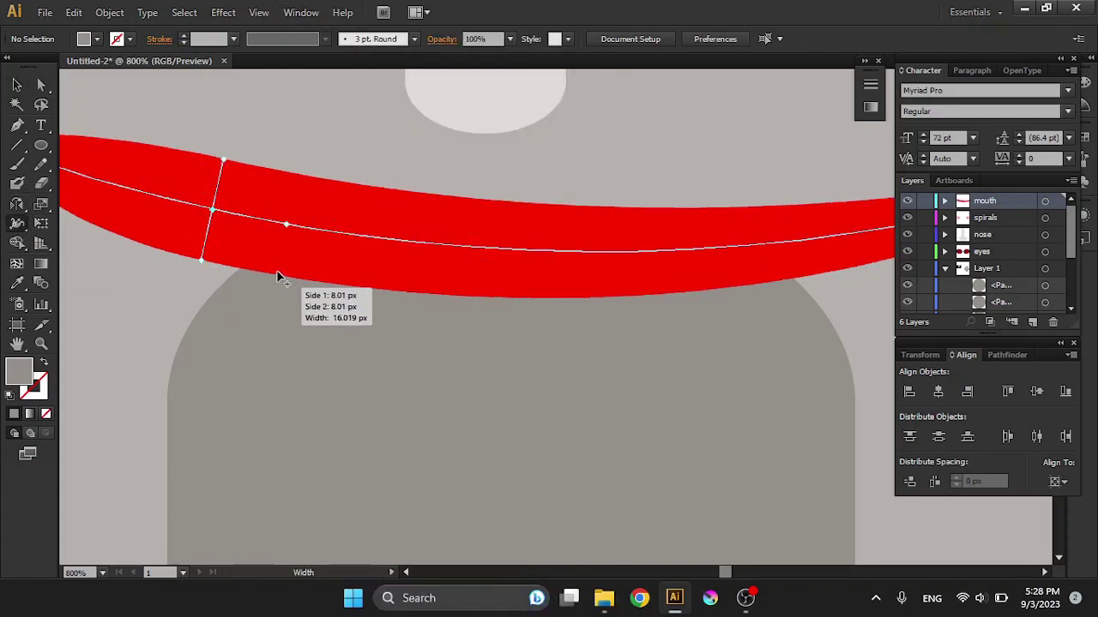
pyautogui.scroll(-4, 421, 289)
pyautogui.scroll(-1, 660, 433)
pyautogui.moveTo(660, 433); pyautogui.dragTo(661, 439)
pyautogui.press('v')
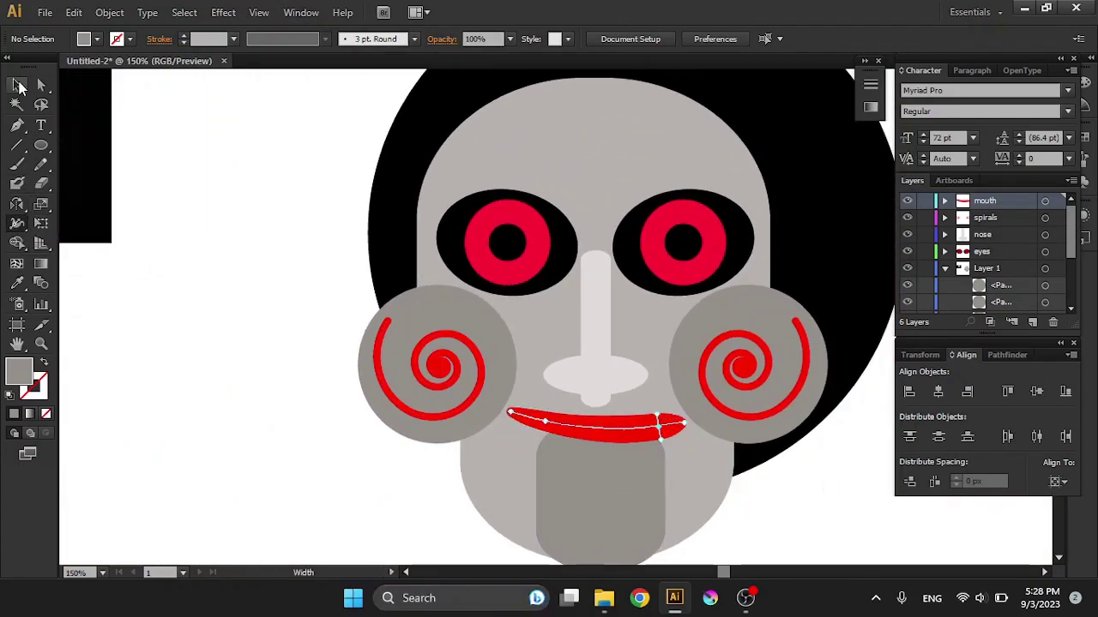
pyautogui.scroll(2, 336, 360)
pyautogui.scroll(-2, 335, 360)
# Carve two overlapping grey circles into an upper crescent with Shape Builder.
pyautogui.press('l')
pyautogui.moveTo(307, 368); pyautogui.dragTo(485, 545)
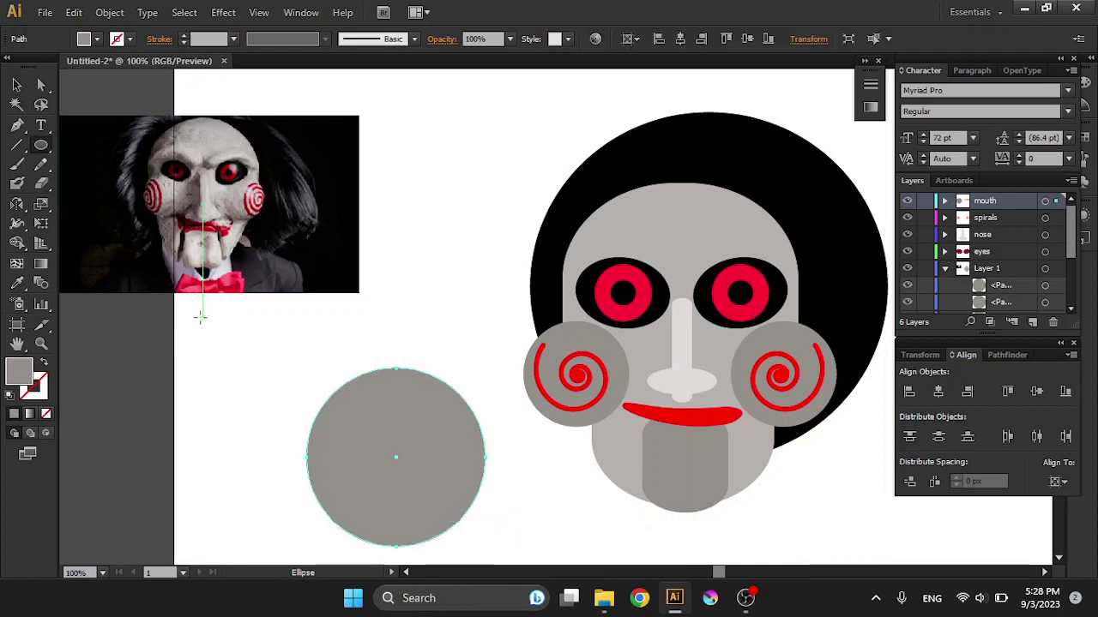
pyautogui.click(16, 85)
pyautogui.scroll(-2, 392, 343)
pyautogui.moveTo(392, 343); pyautogui.dragTo(400, 296)
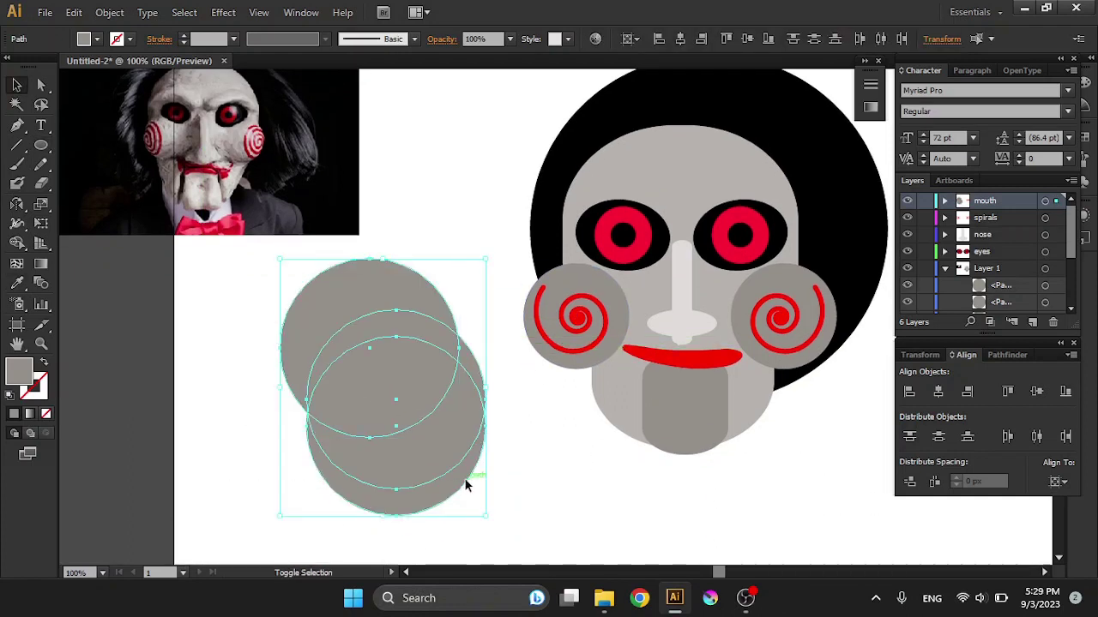
pyautogui.hotkey('shift', 'm')
pyautogui.moveTo(384, 375); pyautogui.dragTo(345, 434)
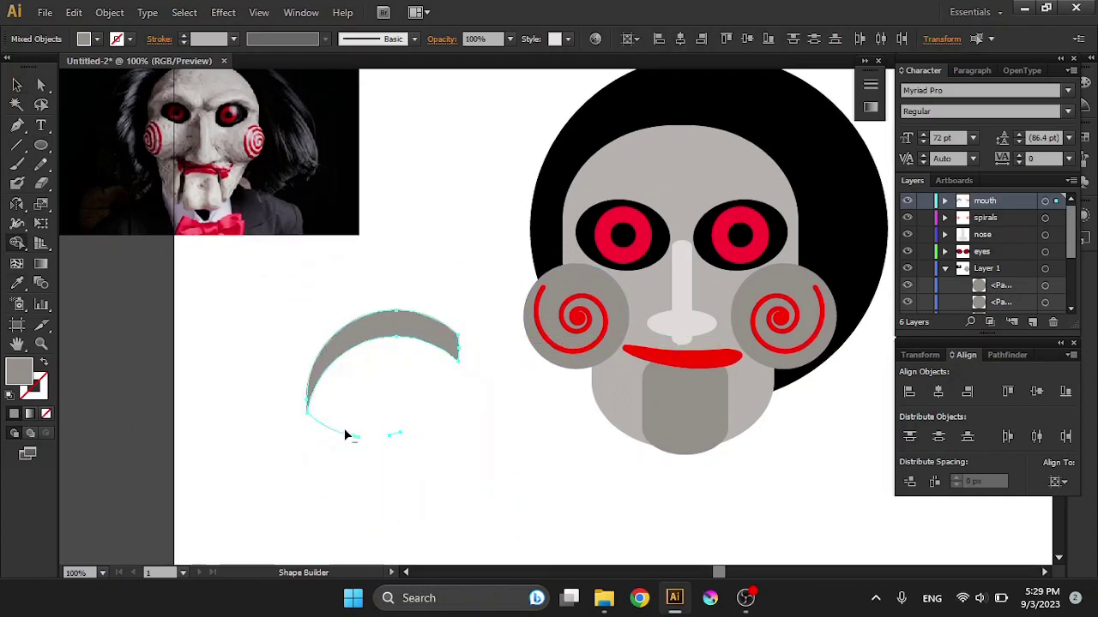
# Paste a rotated crescent copy into a new eyebrows layer and try it over the left eye.
pyautogui.click(16, 85)
pyautogui.click(389, 324)
pyautogui.moveTo(467, 313)
pyautogui.mouseDown()
pyautogui.moveTo(489, 363)
pyautogui.moveTo(443, 420)
pyautogui.mouseUp()
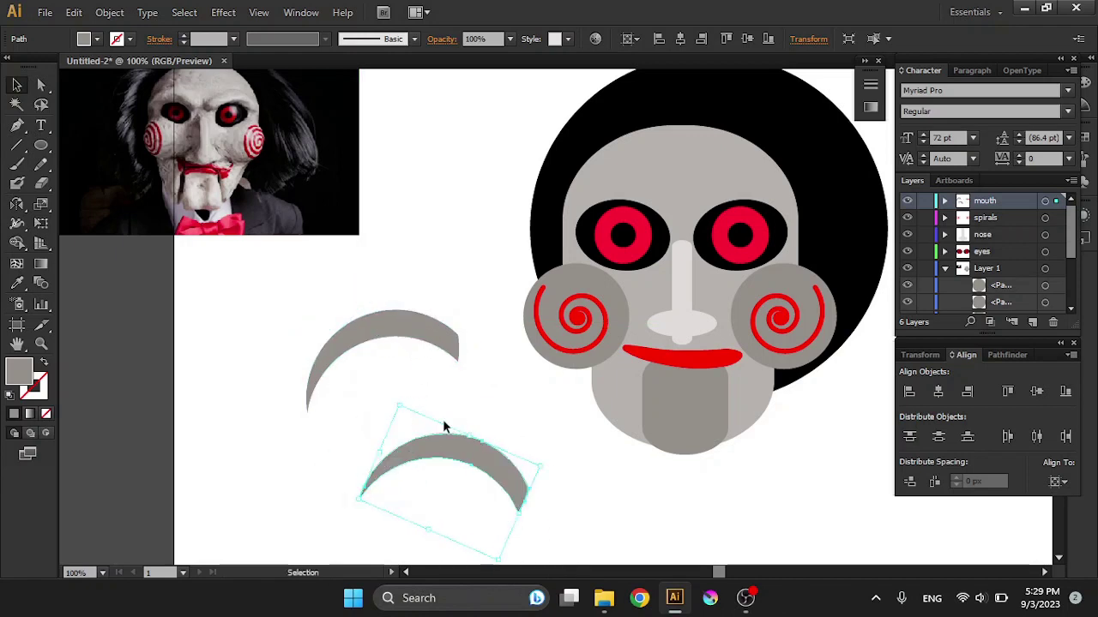
pyautogui.hotkey('ctrl', 'x')
pyautogui.click(1032, 322)
pyautogui.write('eye brows')
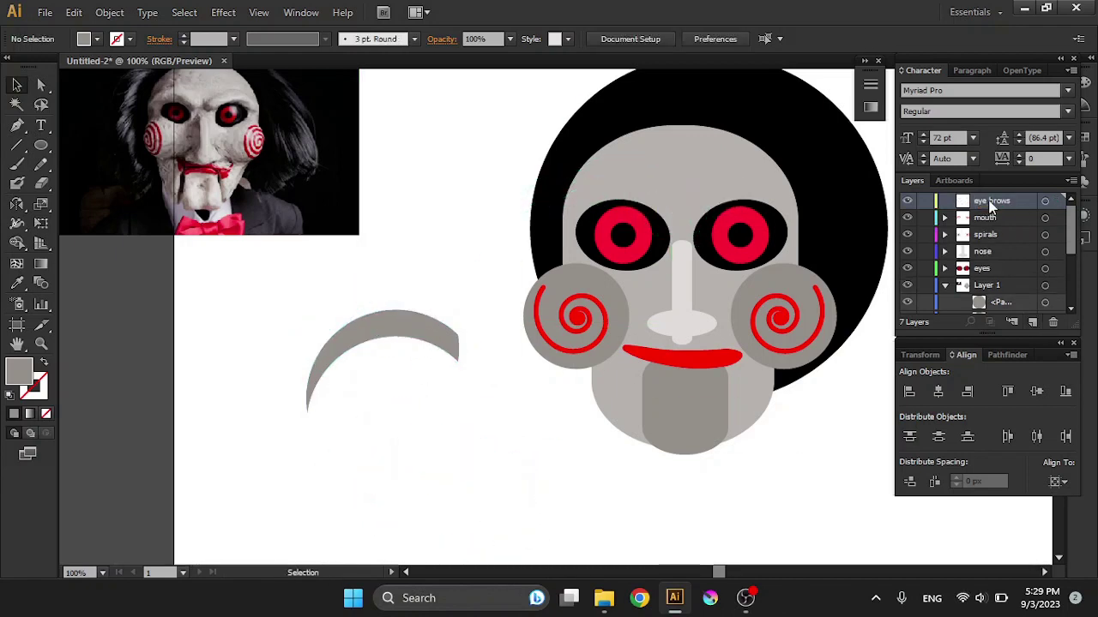
pyautogui.press('Return')
pyautogui.hotkey('ctrl', 'v')
pyautogui.moveTo(532, 330)
pyautogui.mouseDown()
pyautogui.moveTo(613, 206)
pyautogui.moveTo(636, 271)
pyautogui.mouseUp()
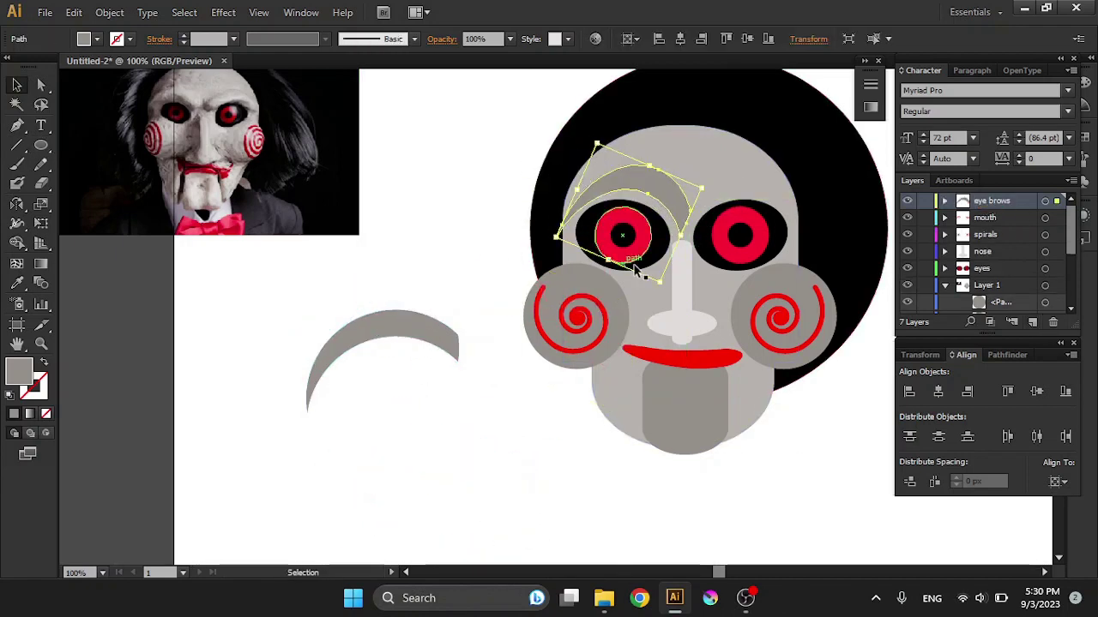
pyautogui.hotkey('ctrl', 'z')
pyautogui.hotkey('ctrl', 'z')
pyautogui.hotkey('ctrl', 'z')
pyautogui.hotkey('ctrl', 'z')
pyautogui.hotkey('ctrl', 'z')
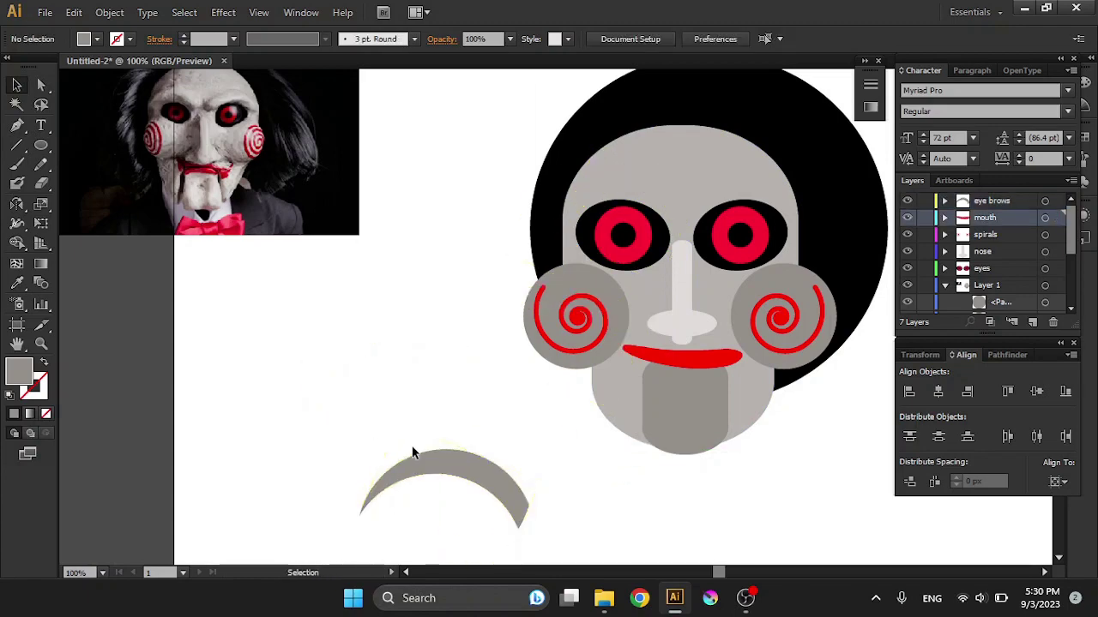
# Merge a grey ellipse into the crescent and shrink the eyebrow over the left eye.
pyautogui.press('l')
pyautogui.moveTo(371, 439); pyautogui.dragTo(433, 525)
pyautogui.press('v')
pyautogui.moveTo(353, 433); pyautogui.dragTo(478, 519)
pyautogui.press('v')
pyautogui.moveTo(399, 510)
pyautogui.mouseDown()
pyautogui.moveTo(480, 480)
pyautogui.moveTo(644, 180)
pyautogui.mouseUp()
pyautogui.hotkey('ctrl', '+')
pyautogui.moveTo(509, 121); pyautogui.dragTo(572, 165)
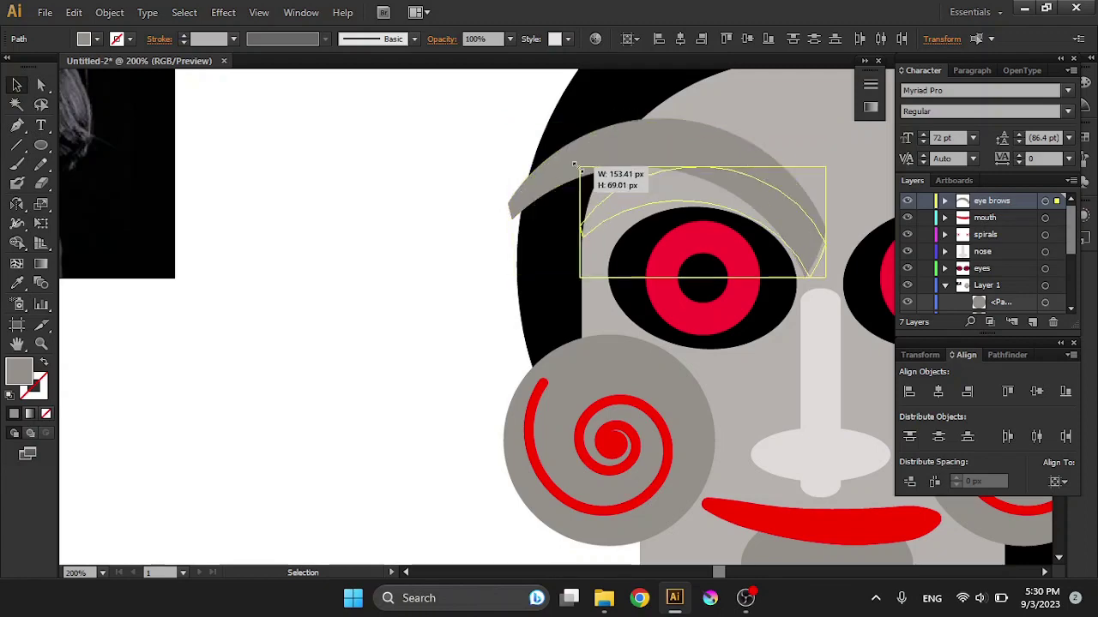
pyautogui.moveTo(784, 193)
pyautogui.mouseDown()
pyautogui.moveTo(524, 257)
pyautogui.moveTo(352, 145)
pyautogui.mouseUp()
pyautogui.hotkey('ctrl', '-')
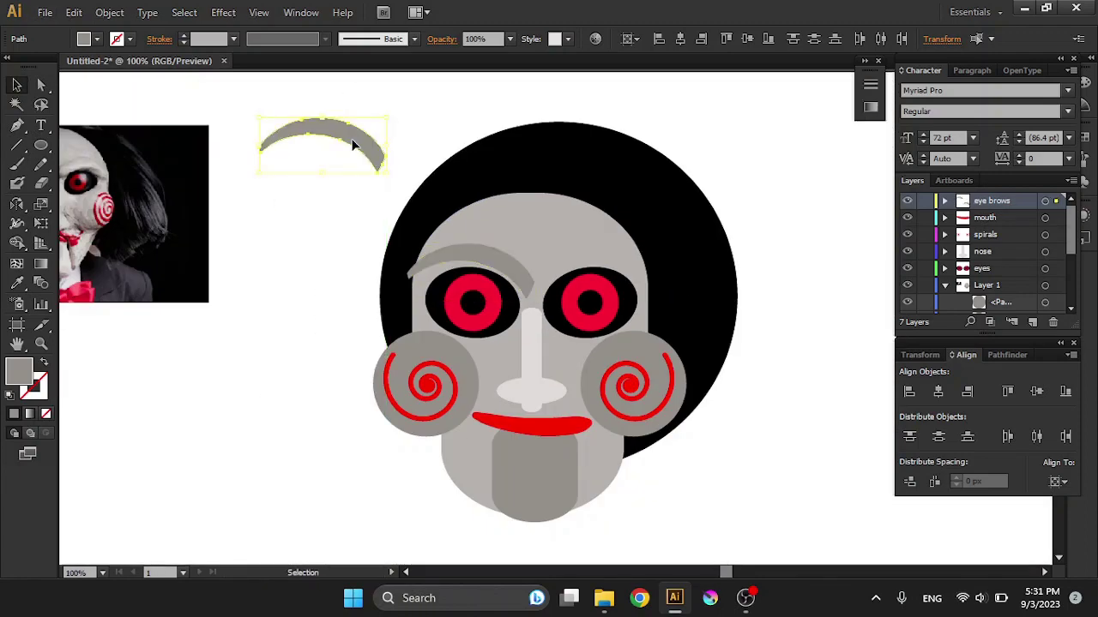
# Reposition a new grey ellipse with the crescent and drop the eyebrow over the left eye.
pyautogui.hotkey('ctrl', 'z')
pyautogui.moveTo(483, 254); pyautogui.dragTo(333, 127)
pyautogui.press('l')
pyautogui.moveTo(246, 209); pyautogui.dragTo(343, 274)
pyautogui.press('v')
pyautogui.moveTo(294, 241); pyautogui.dragTo(301, 157)
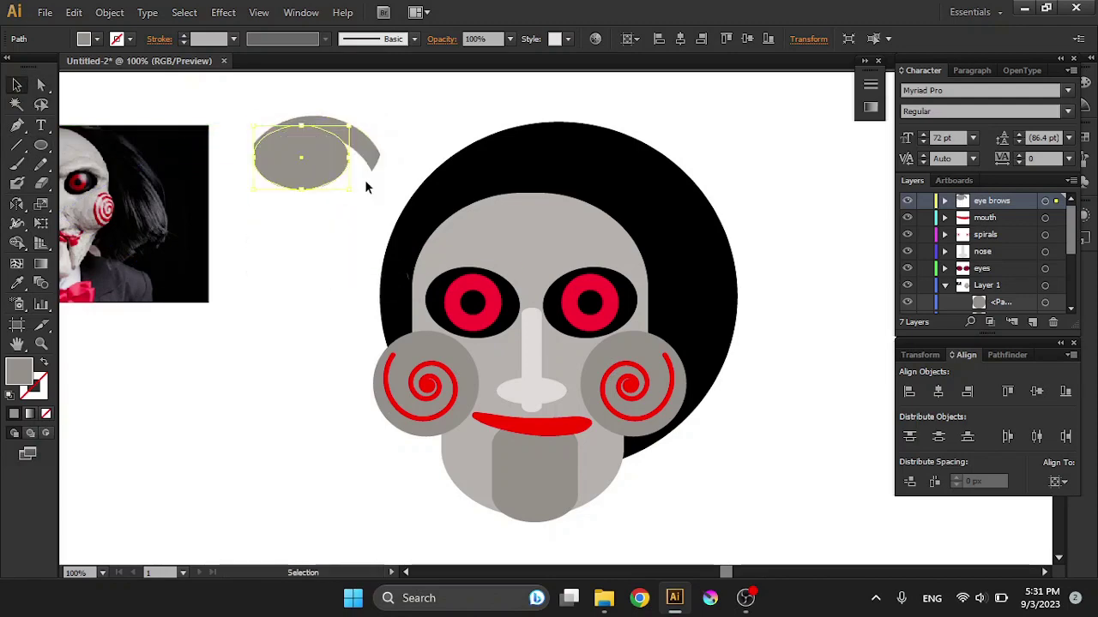
pyautogui.keyDown('shift'); pyautogui.click(338, 129); pyautogui.keyUp('shift')
pyautogui.moveTo(483, 301); pyautogui.dragTo(483, 300)
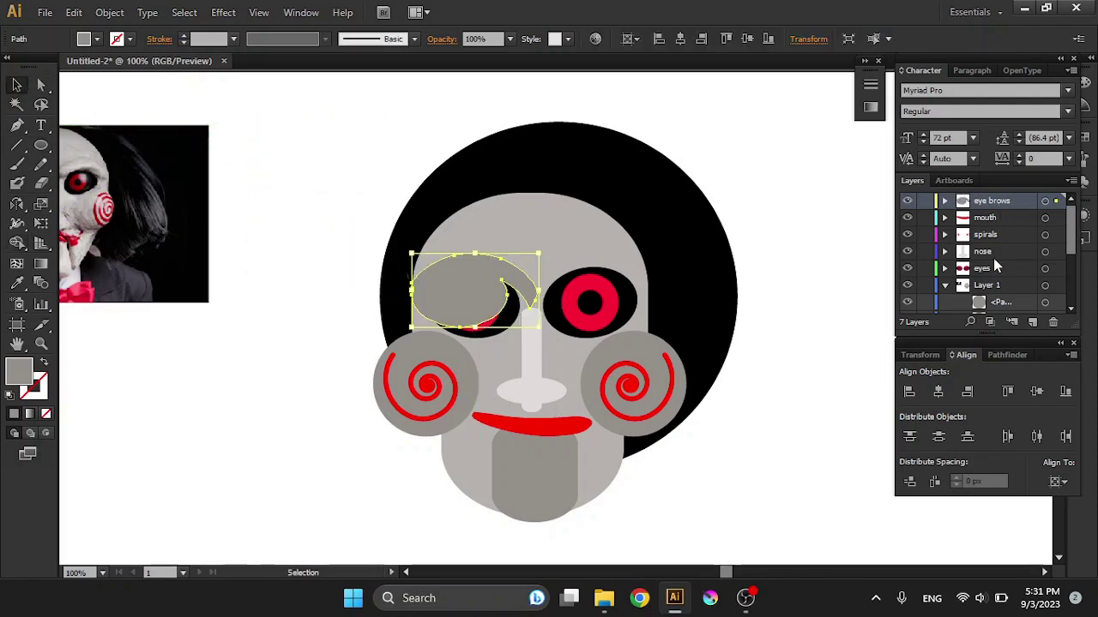
# Move the eyes layer above the eyebrows and adjust an anchor point on the eyebrow.
pyautogui.moveTo(981, 268); pyautogui.dragTo(982, 197)
pyautogui.click(794, 251)
pyautogui.click(465, 266)
pyautogui.click(367, 332)
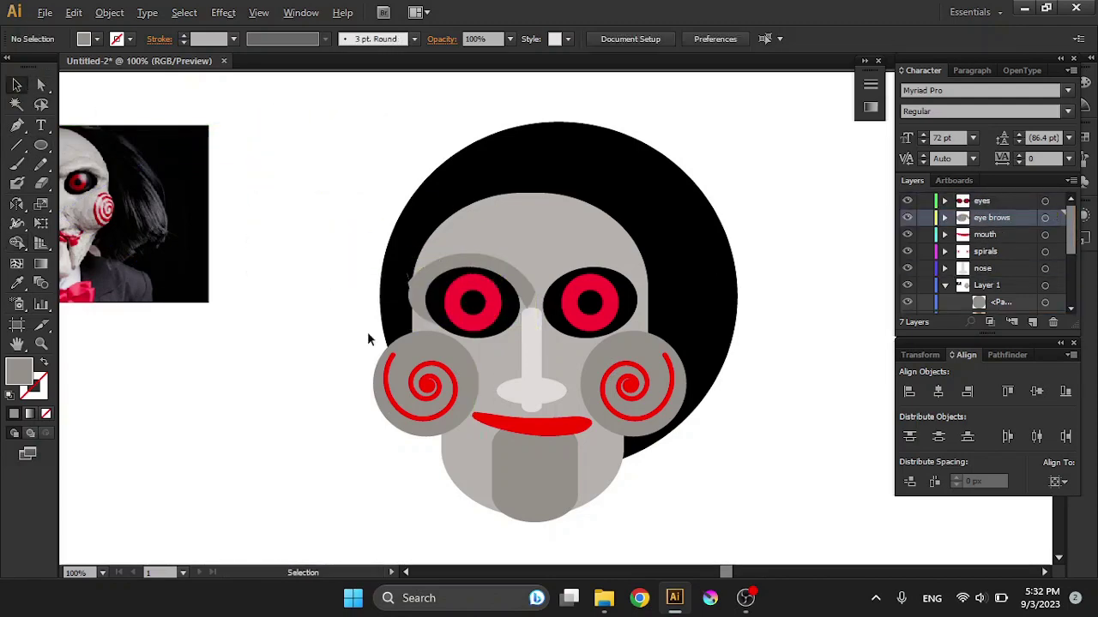
pyautogui.scroll(4, 367, 332)
pyautogui.press('a')
pyautogui.moveTo(490, 184); pyautogui.dragTo(490, 172)
pyautogui.press('v')
pyautogui.click(337, 180)
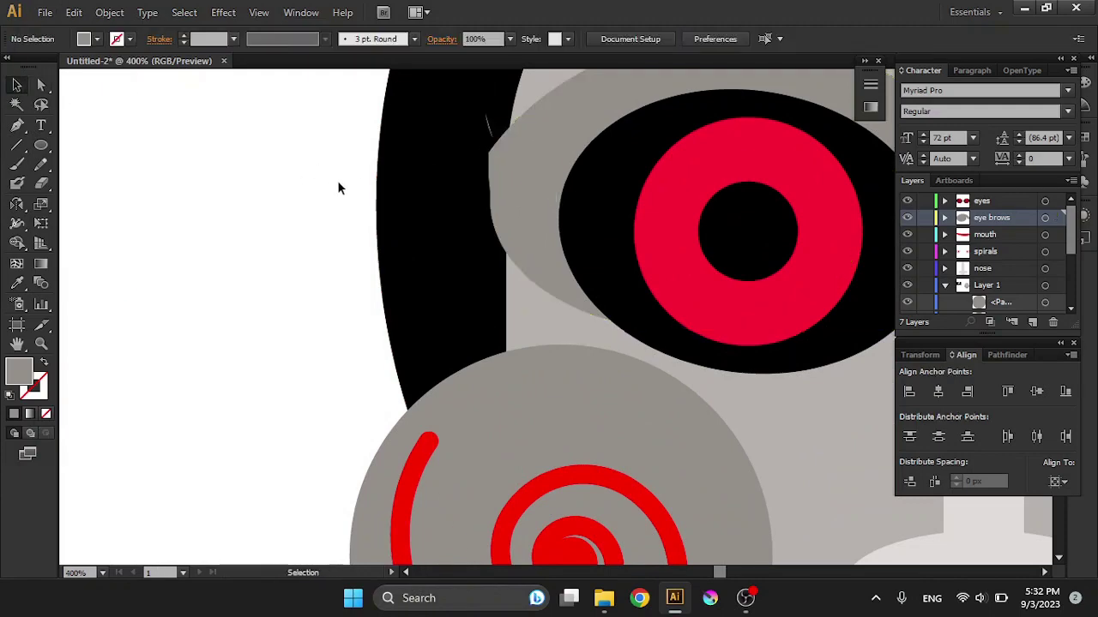
pyautogui.scroll(2, 446, 156)
pyautogui.scroll(-4, 238, 166)
# Reflect a copy of the eyebrow over the right eye and narrow it.
pyautogui.keyDown('alt'); pyautogui.click(603, 224); pyautogui.keyUp('alt')
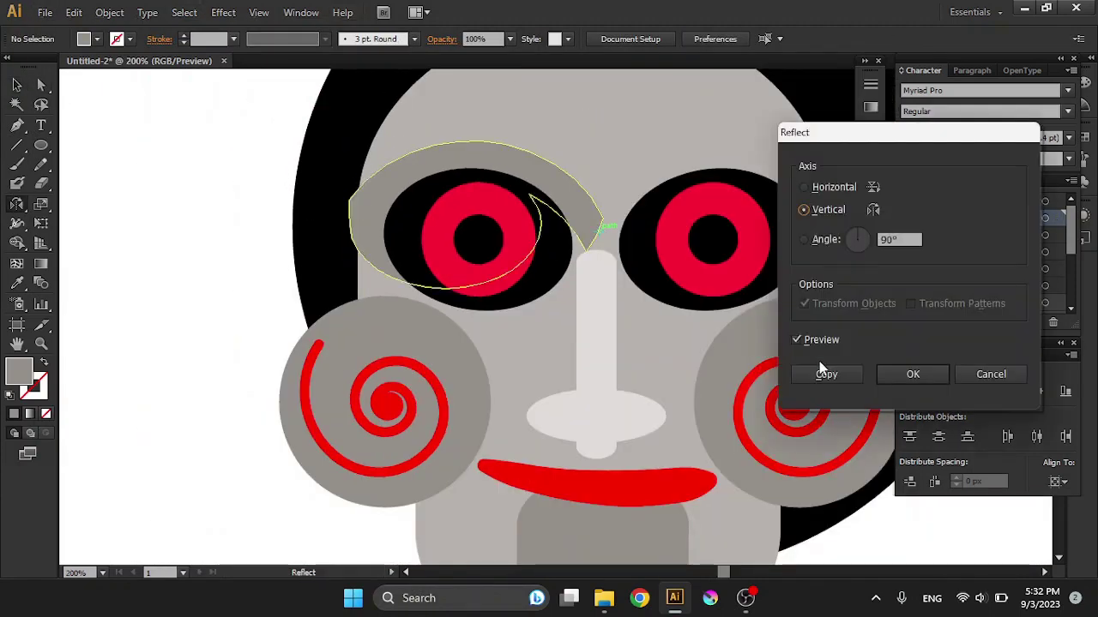
pyautogui.click(823, 374)
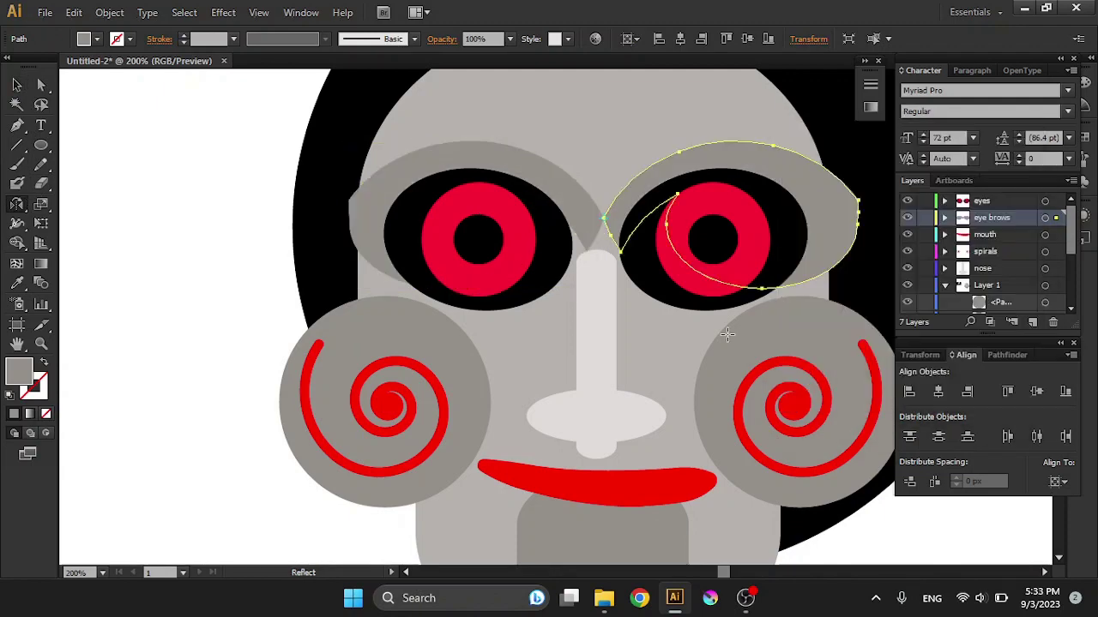
pyautogui.moveTo(859, 215); pyautogui.dragTo(848, 215)
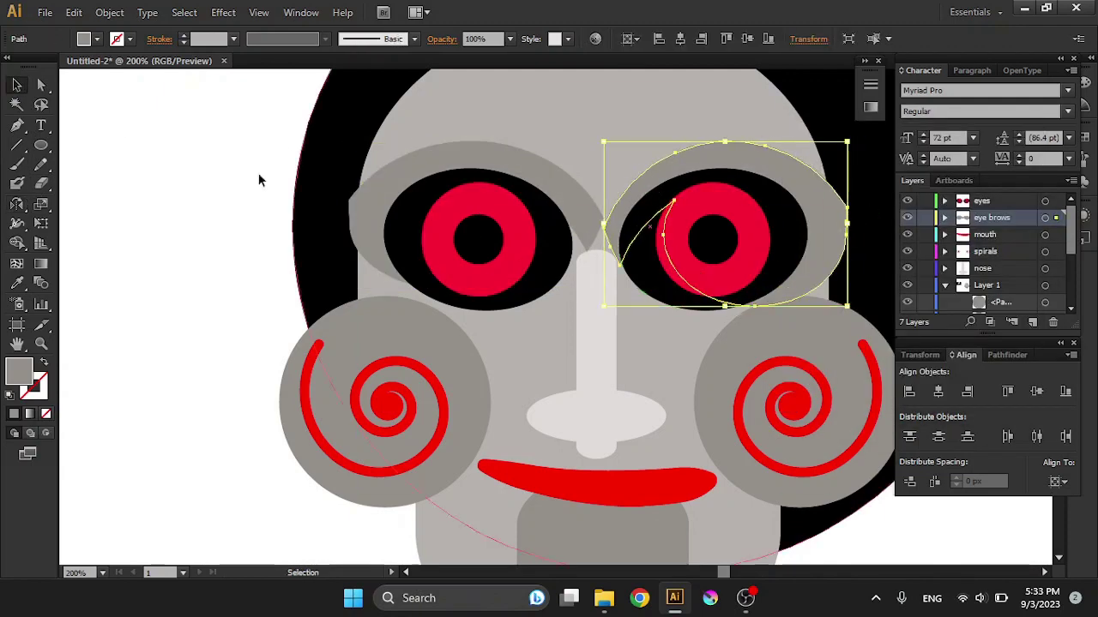
pyautogui.click(242, 131)
pyautogui.hotkey('ctrl', '1')
pyautogui.moveTo(220, 147); pyautogui.dragTo(413, 223)
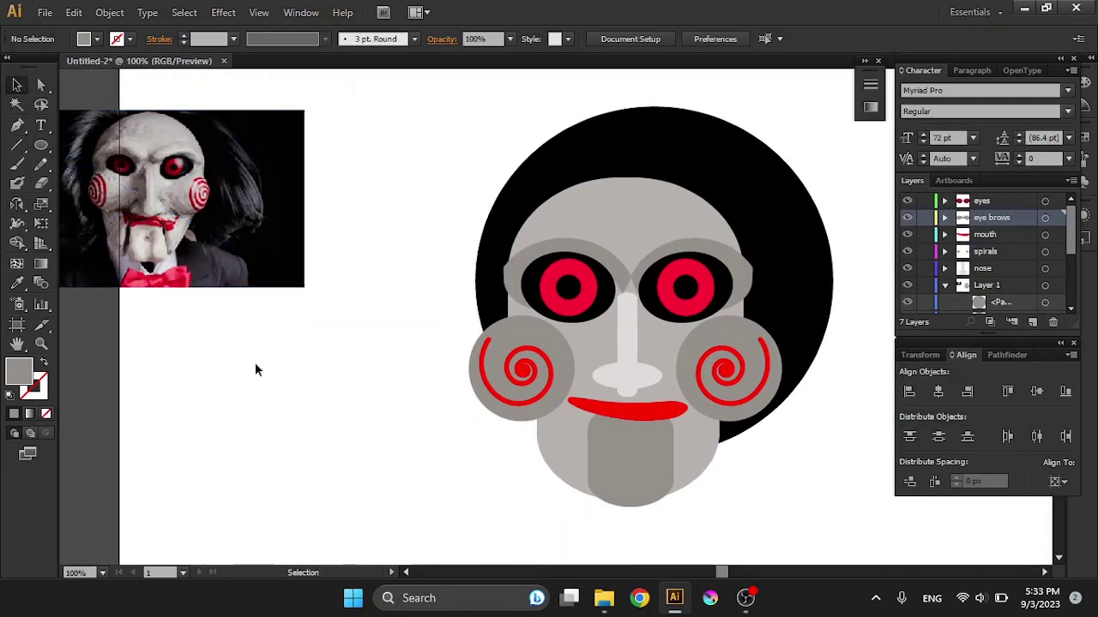
pyautogui.click(598, 206)
# Draw a pale rounded rectangle and place it on the chin as a tooth.
pyautogui.click(419, 122)
pyautogui.scroll(-1, 418, 123)
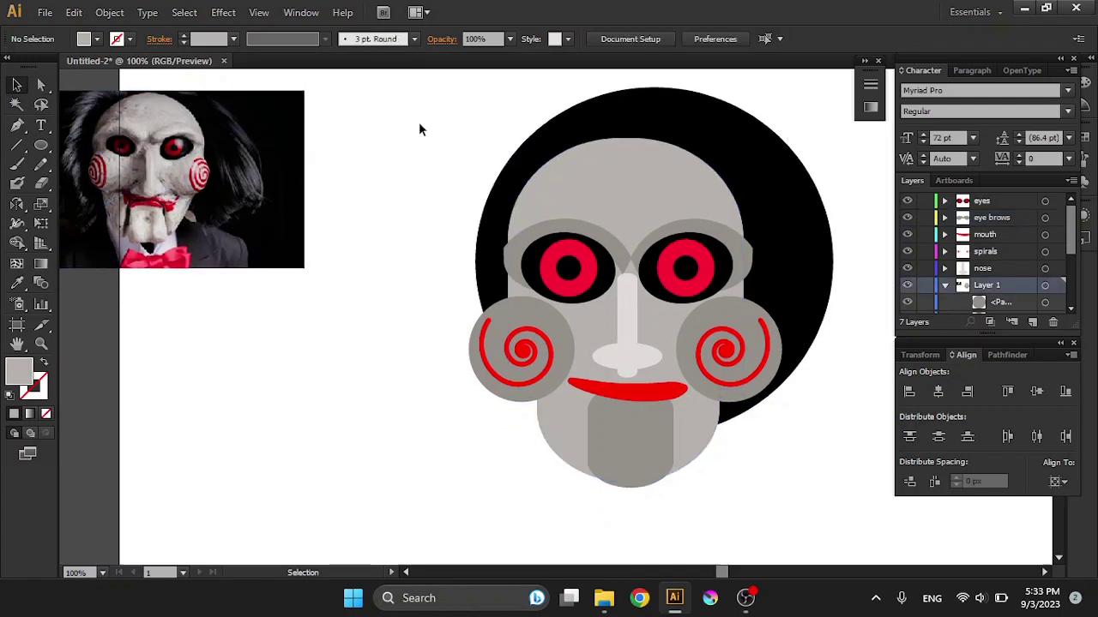
pyautogui.scroll(-1, 419, 129)
pyautogui.moveTo(41, 145); pyautogui.dragTo(146, 169)
pyautogui.moveTo(290, 310); pyautogui.dragTo(310, 416)
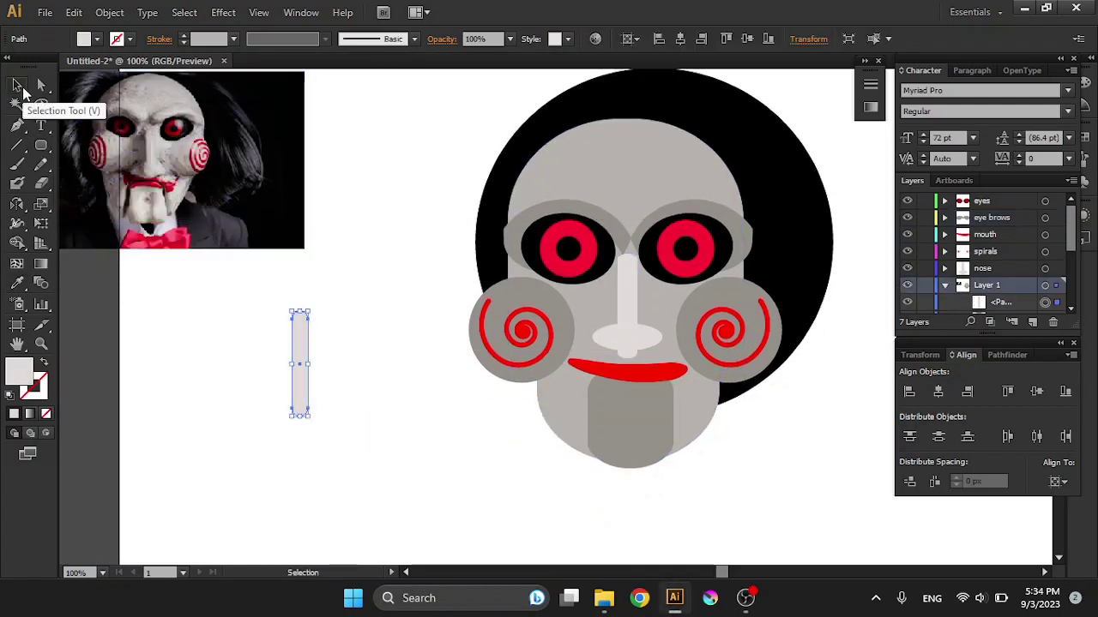
pyautogui.moveTo(604, 483); pyautogui.dragTo(601, 492)
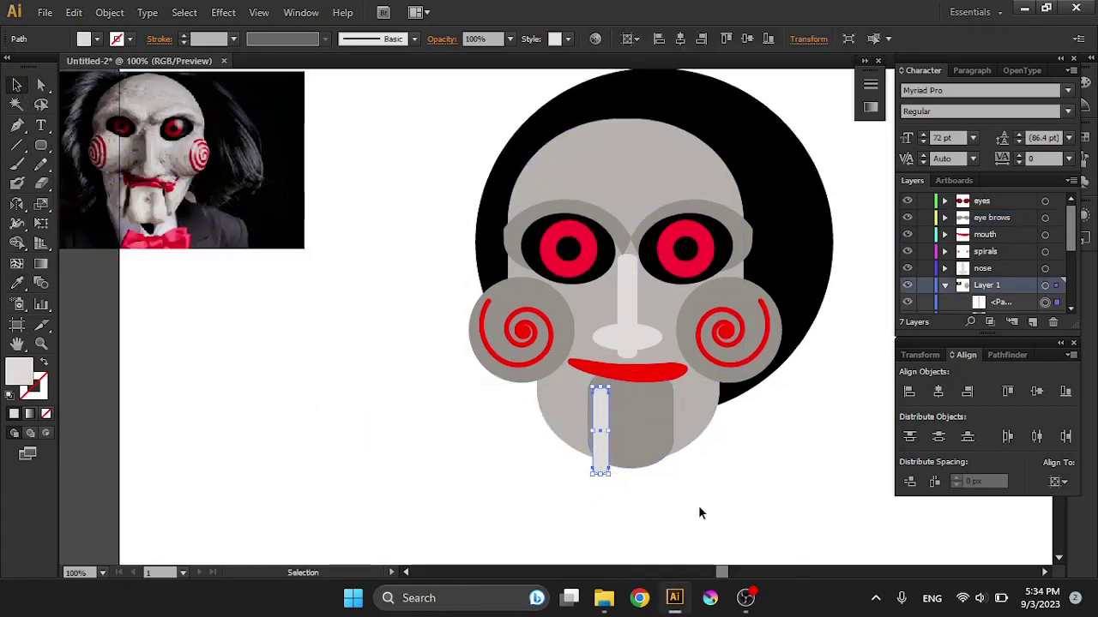
# Add a second tooth copy beside the first on the chin.
pyautogui.moveTo(660, 443); pyautogui.dragTo(657, 447)
pyautogui.hotkey('ctrl', 'z')
pyautogui.click(746, 477)
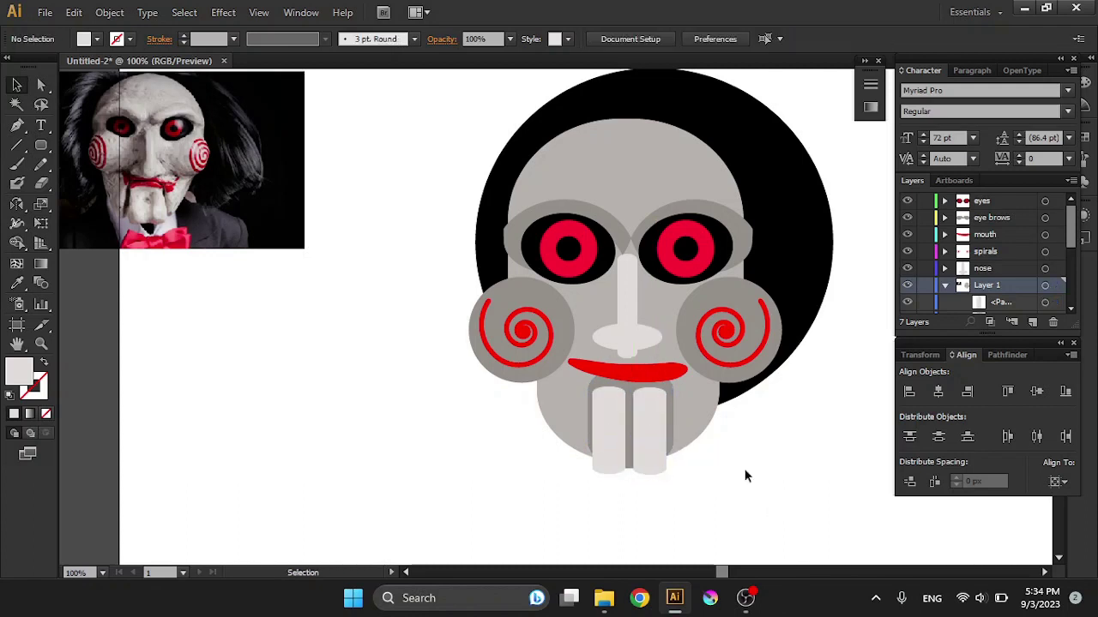
pyautogui.click(639, 356)
pyautogui.click(364, 380)
# Draw a circle for the hair, then add a new layer and duplicate Layer 8.
pyautogui.moveTo(242, 370); pyautogui.dragTo(526, 558)
pyautogui.hotkey('ctrl', 'z')
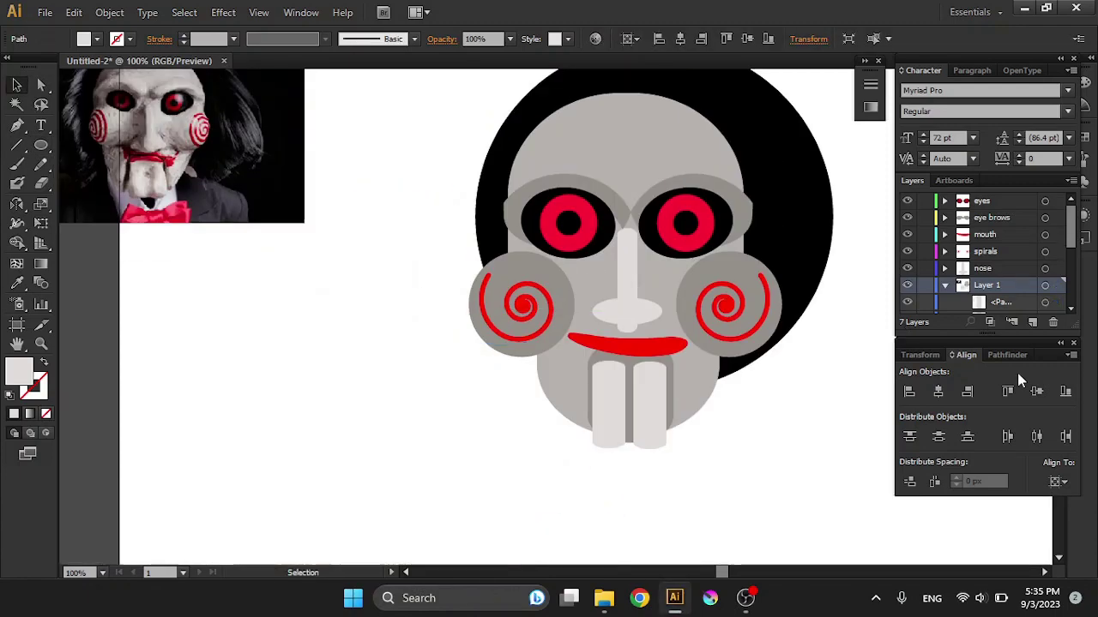
pyautogui.click(1031, 322)
pyautogui.moveTo(1001, 286); pyautogui.dragTo(1005, 307)
# Rename the duplicated layer 'hair background' and drag it below 'hair' in Layers.
pyautogui.doubleClick(999, 302)
pyautogui.write('h')
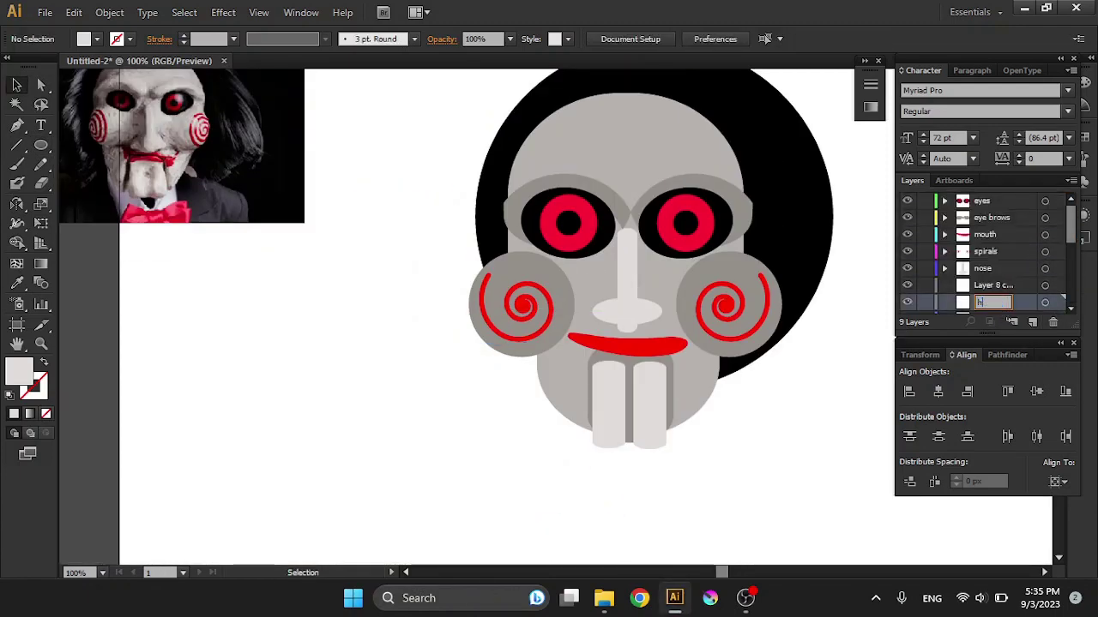
pyautogui.press('Return')
pyautogui.scroll(-1, 954, 304)
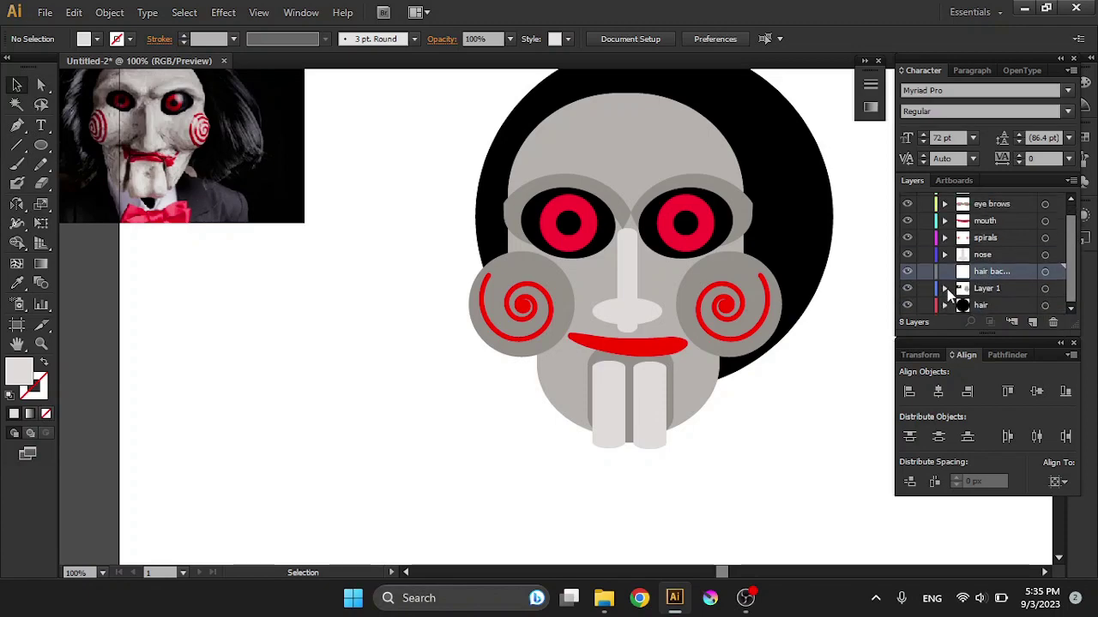
pyautogui.moveTo(991, 306); pyautogui.dragTo(990, 310)
pyautogui.scroll(3, 758, 412)
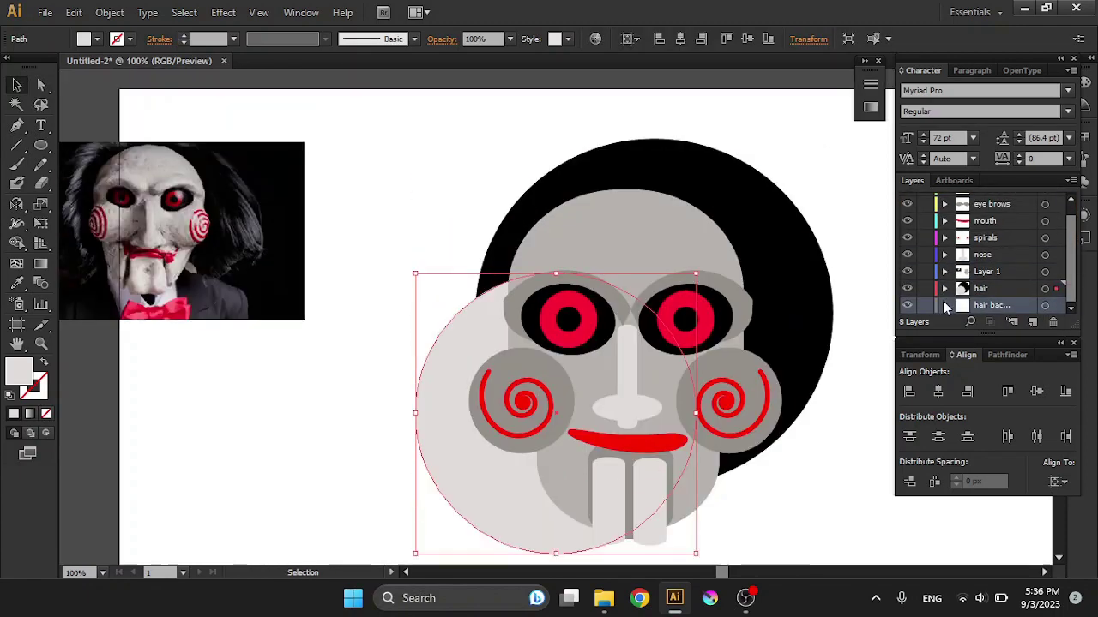
# Move the light circle onto the hair-back layer and enlarge it behind the whole head.
pyautogui.moveTo(480, 386); pyautogui.dragTo(543, 240)
pyautogui.moveTo(1044, 289); pyautogui.dragTo(992, 313)
pyautogui.moveTo(617, 258); pyautogui.dragTo(571, 191)
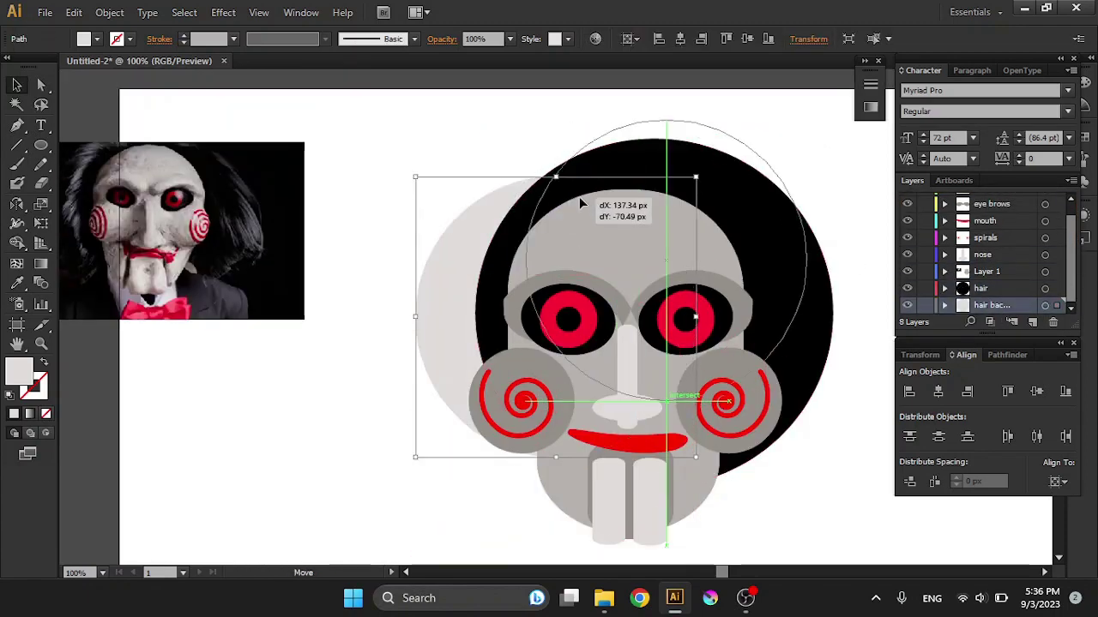
pyautogui.moveTo(417, 326); pyautogui.dragTo(471, 291)
pyautogui.moveTo(806, 300); pyautogui.dragTo(824, 278)
pyautogui.moveTo(656, 429); pyautogui.dragTo(668, 470)
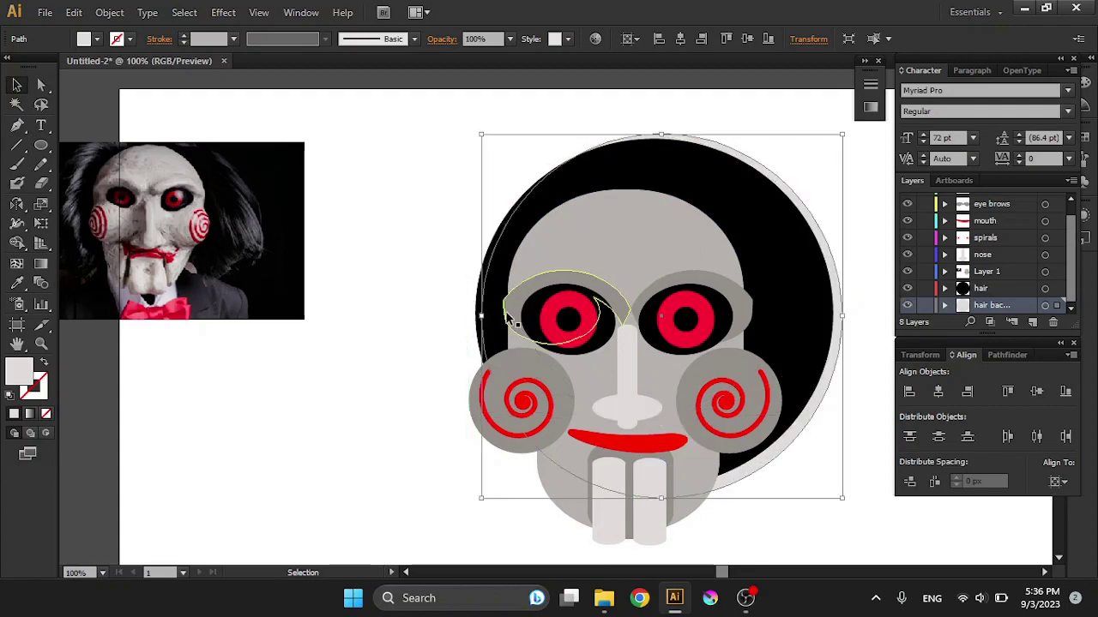
pyautogui.click(411, 338)
pyautogui.scroll(-3, 372, 351)
pyautogui.scroll(3, 698, 478)
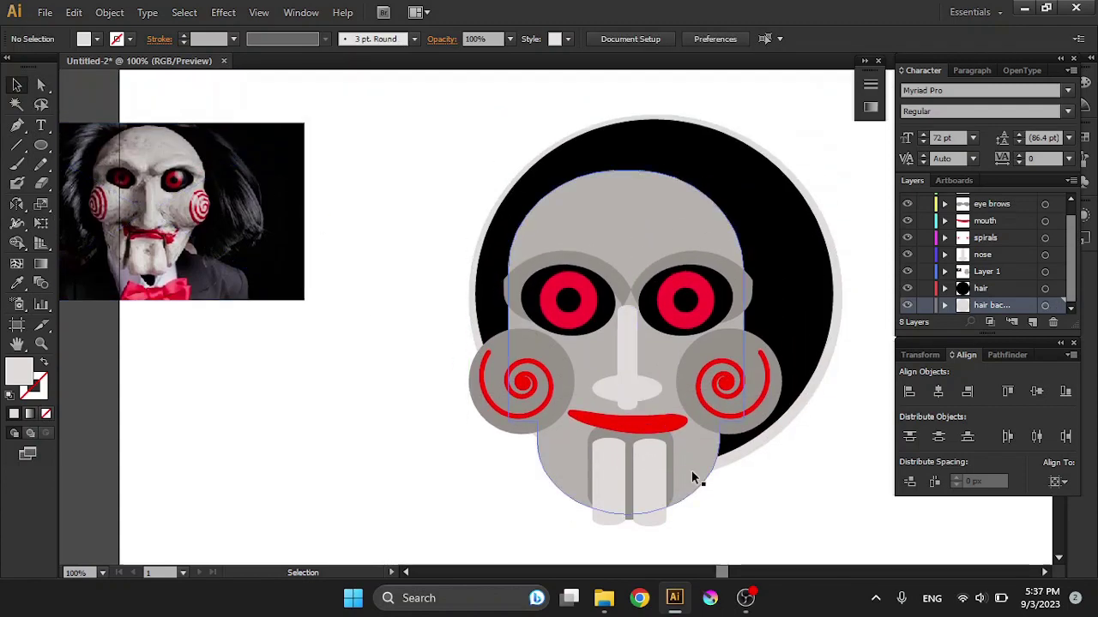
pyautogui.click(630, 514)
# Shorten the teeth and draw a rotated rectangle lying across them.
pyautogui.moveTo(630, 527); pyautogui.dragTo(642, 509)
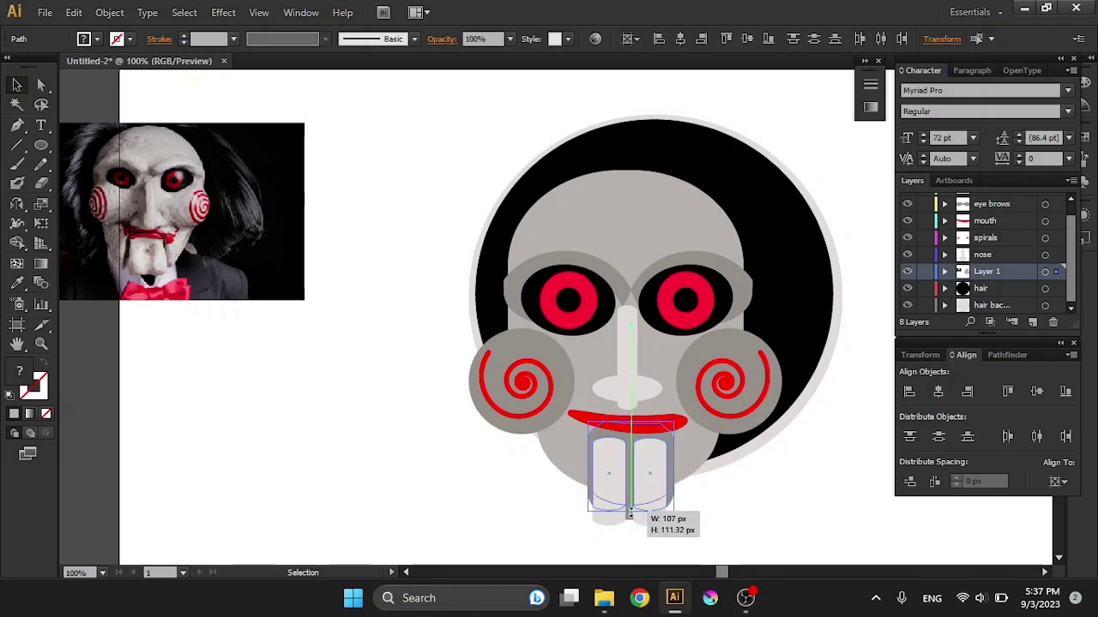
pyautogui.click(752, 523)
pyautogui.scroll(-3, 752, 522)
pyautogui.moveTo(41, 145); pyautogui.dragTo(83, 158)
pyautogui.moveTo(272, 310); pyautogui.dragTo(371, 443)
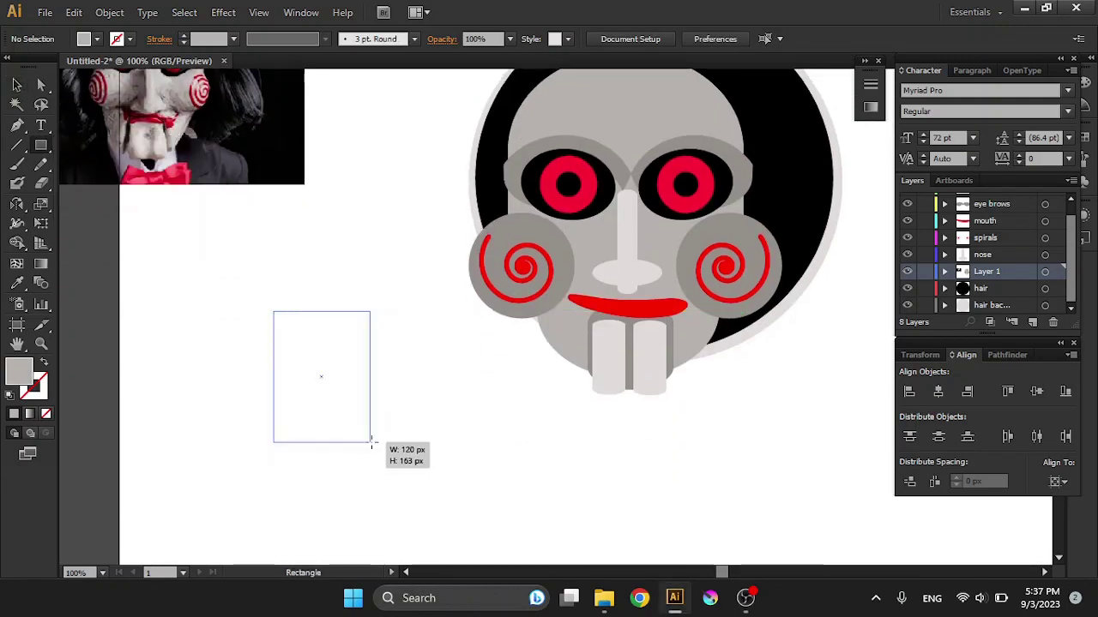
pyautogui.moveTo(407, 349); pyautogui.dragTo(715, 372)
pyautogui.hotkey('ctrl', 'x')
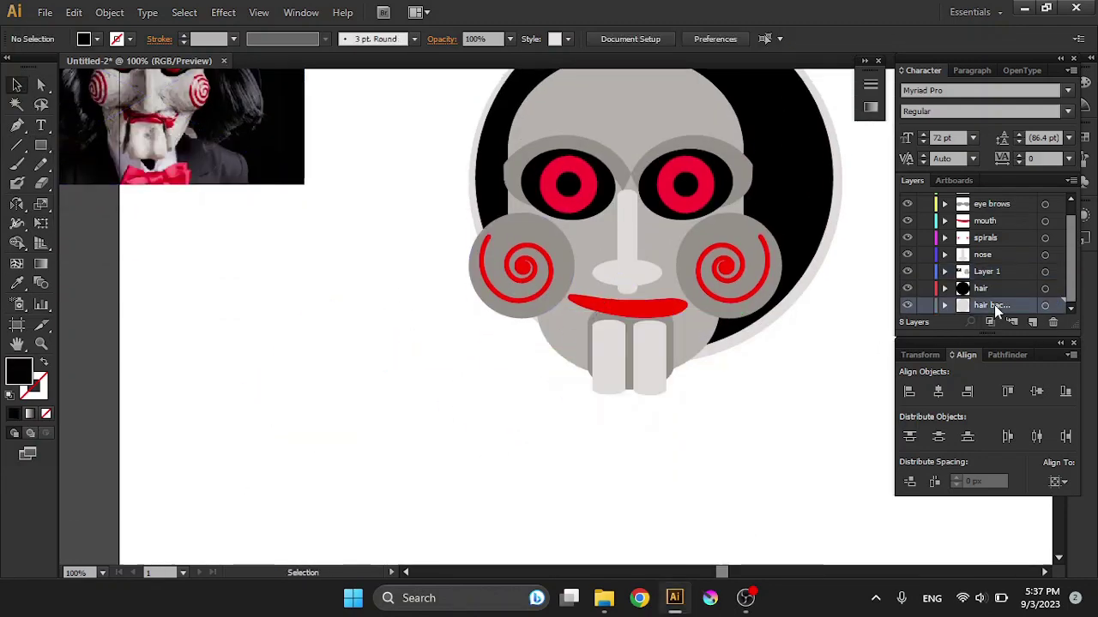
# Paste the rectangle behind on a new body layer and reshape it into a black V.
pyautogui.click(994, 304)
pyautogui.click(1032, 322)
pyautogui.write('body')
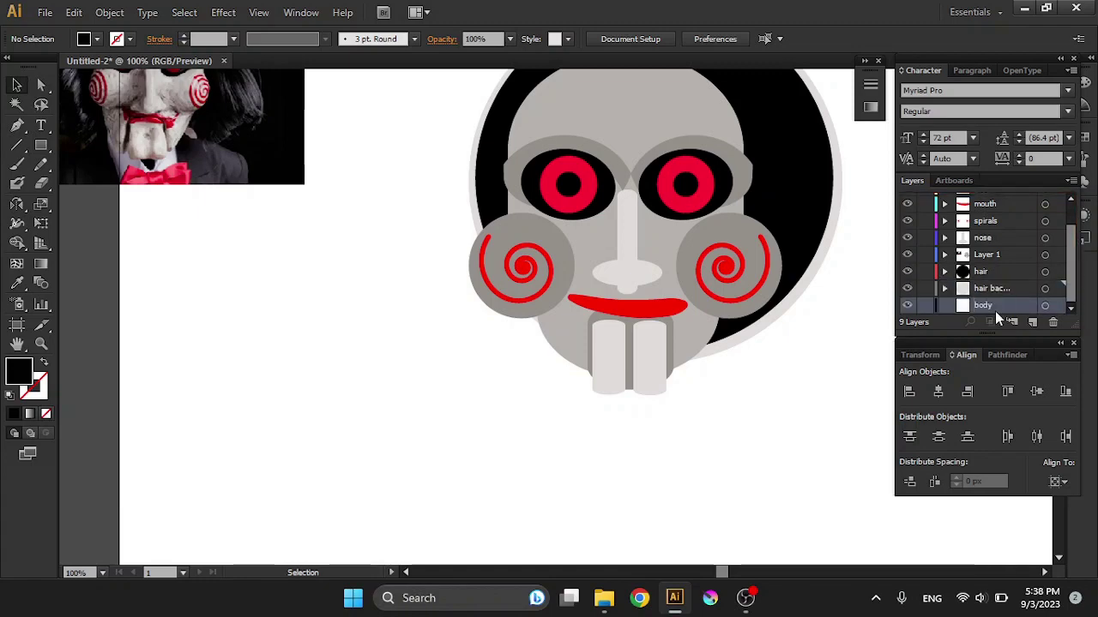
pyautogui.hotkey('ctrl', 'b')
pyautogui.moveTo(601, 386); pyautogui.dragTo(645, 449)
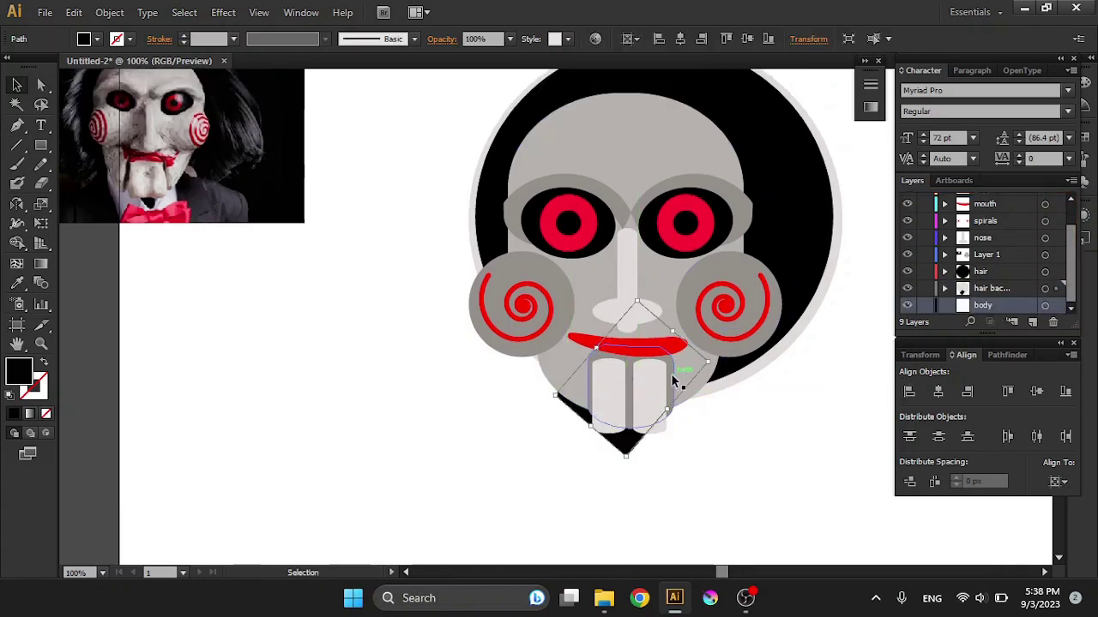
pyautogui.hotkey('ctrl', 'z')
pyautogui.hotkey('ctrl', 'z')
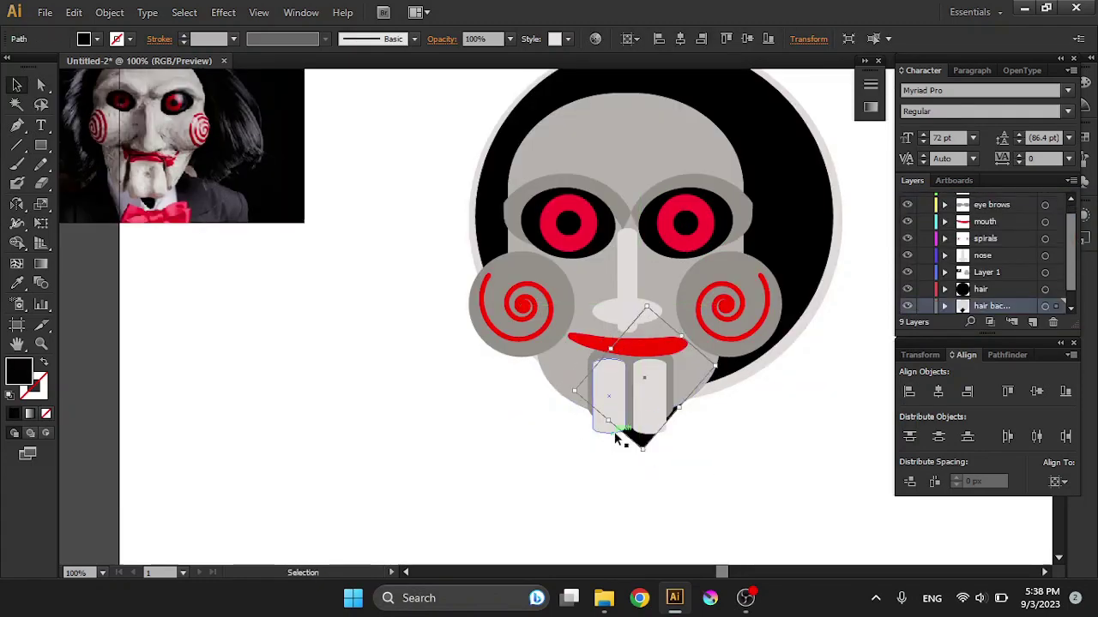
pyautogui.moveTo(617, 438)
pyautogui.mouseDown()
pyautogui.moveTo(644, 441)
pyautogui.moveTo(702, 357)
pyautogui.mouseUp()
pyautogui.click(364, 401)
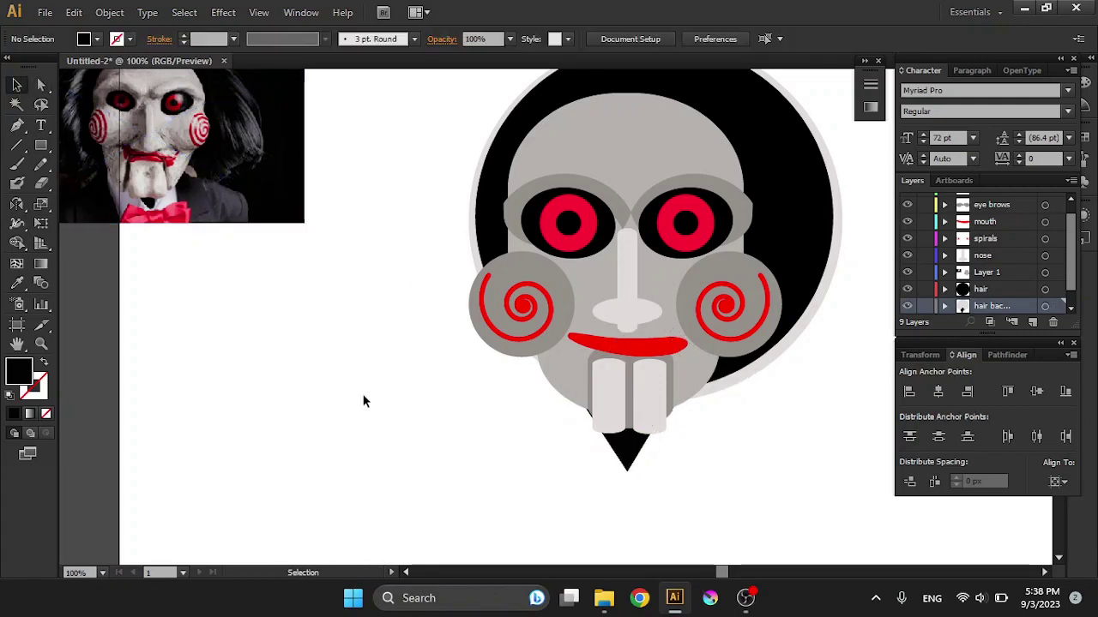
pyautogui.scroll(-1, 343, 372)
# Draw a light shirt rectangle and move it under the face.
pyautogui.click(40, 145)
pyautogui.click(109, 146)
pyautogui.moveTo(196, 314); pyautogui.dragTo(346, 541)
pyautogui.press('i')
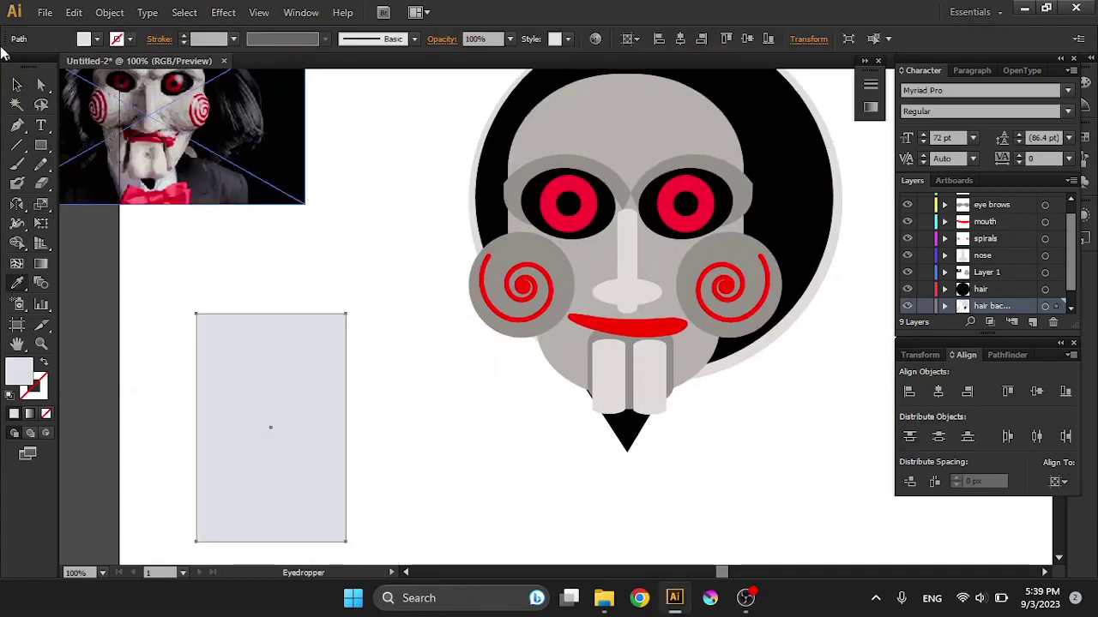
pyautogui.press('v')
pyautogui.moveTo(271, 427); pyautogui.dragTo(623, 566)
# Paste the shirt behind on the body layer, set its fill, and centre it under the head.
pyautogui.hotkey('ctrl', 'x')
pyautogui.click(978, 306)
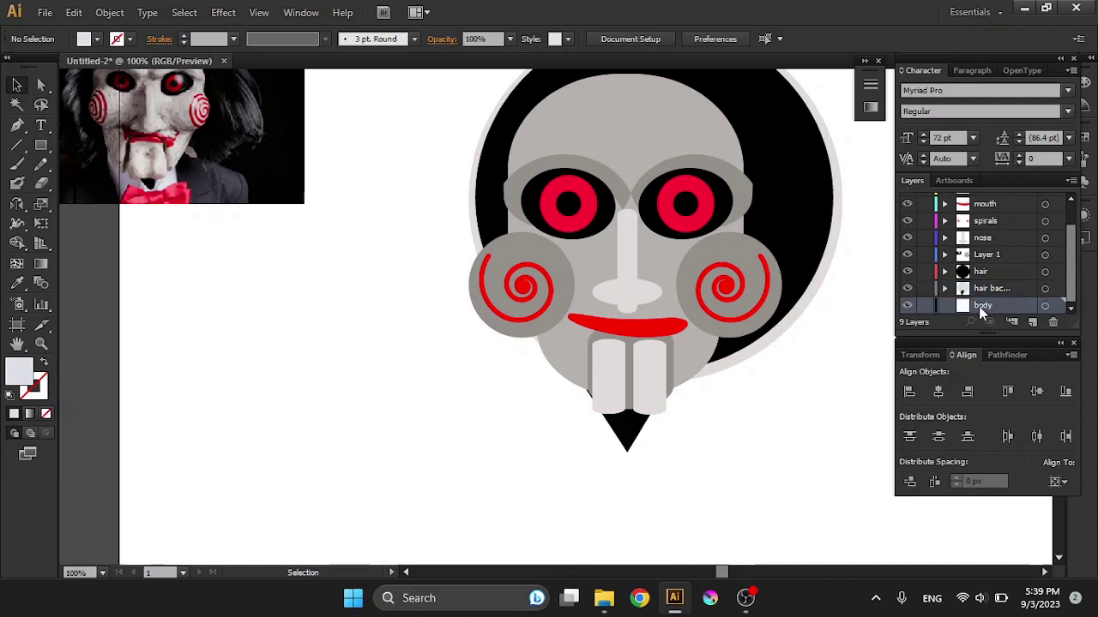
pyautogui.hotkey('ctrl', 'b')
pyautogui.doubleClick(19, 371)
pyautogui.press('Escape')
pyautogui.click(651, 484)
pyautogui.keyDown('shift'); pyautogui.click(626, 111); pyautogui.keyUp('shift')
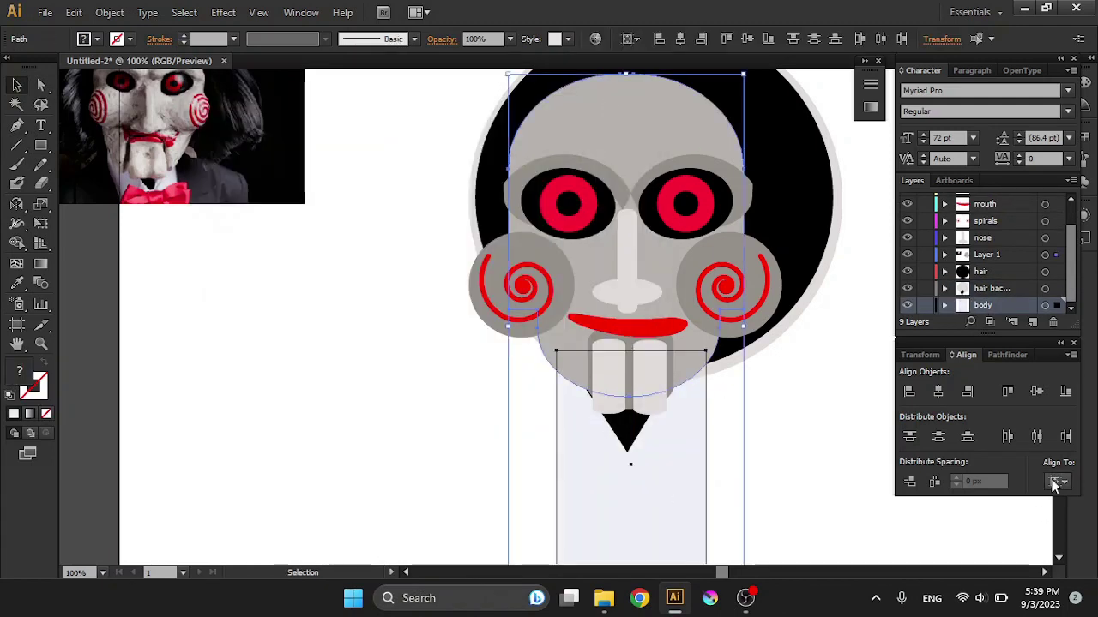
pyautogui.click(393, 435)
pyautogui.scroll(-1, 194, 384)
# Add a black jacket rectangle centred on the shirt, then draw a rounded rectangle.
pyautogui.press('m')
pyautogui.moveTo(197, 371); pyautogui.dragTo(642, 508)
pyautogui.press('v')
pyautogui.moveTo(412, 438); pyautogui.dragTo(559, 437)
pyautogui.rightClick(699, 503)
pyautogui.click(869, 536)
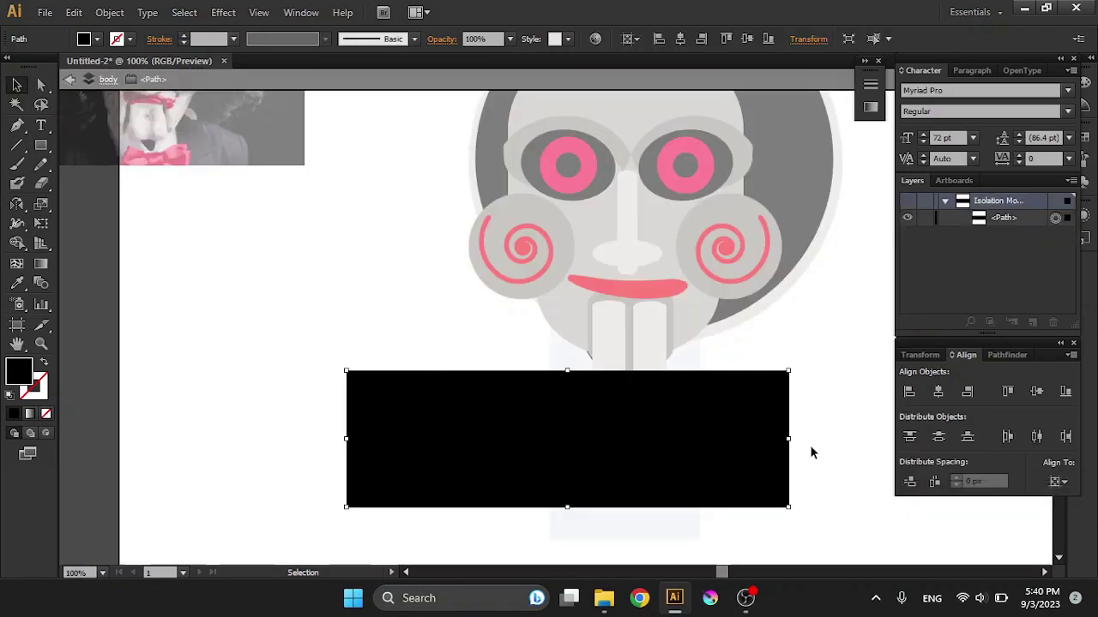
pyautogui.doubleClick(811, 452)
pyautogui.click(1061, 481)
pyautogui.click(939, 391)
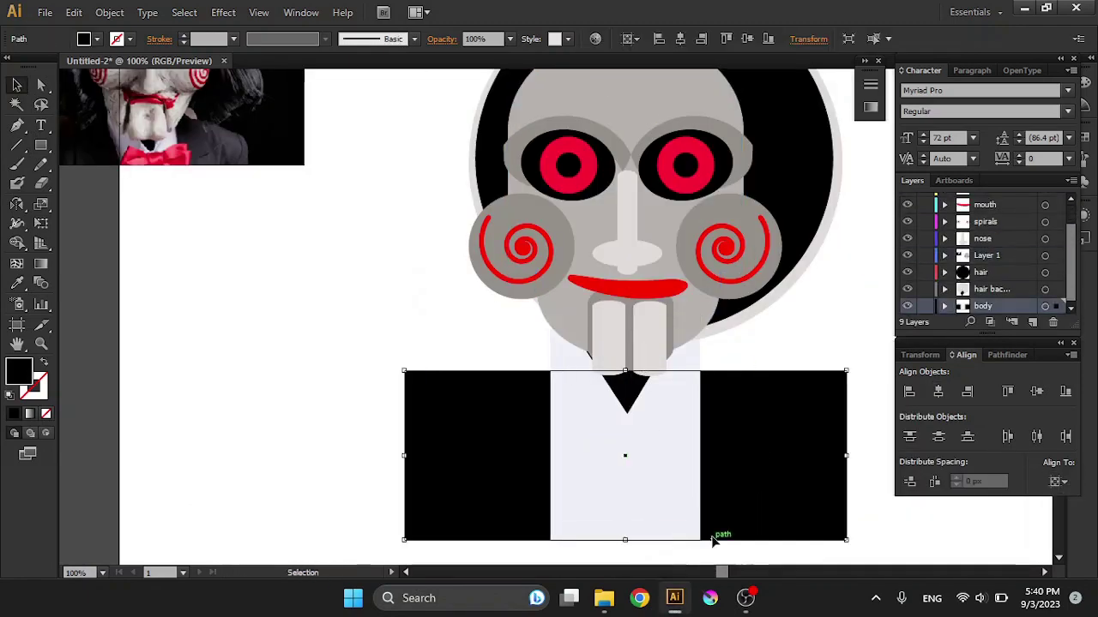
pyautogui.scroll(-1, 532, 411)
pyautogui.click(360, 279)
pyautogui.moveTo(196, 238); pyautogui.dragTo(378, 292)
# Fill the rounded pill with the photo's red and add a small knot piece on top.
pyautogui.press('i')
pyautogui.click(626, 249)
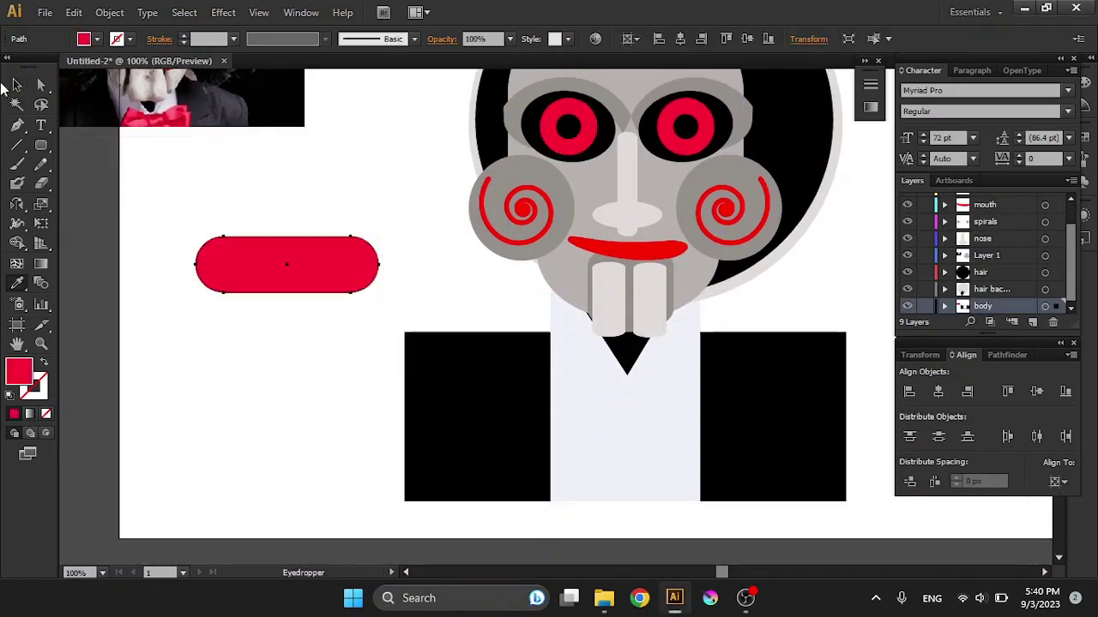
pyautogui.click(41, 145)
pyautogui.press('v')
pyautogui.moveTo(206, 171)
pyautogui.mouseDown()
pyautogui.moveTo(240, 230)
pyautogui.moveTo(286, 247)
pyautogui.moveTo(286, 299)
pyautogui.mouseUp()
pyautogui.click(258, 216)
# Duplicate the red pill, give the copy a new red shade, and tilt it counterclockwise.
pyautogui.moveTo(355, 326)
pyautogui.mouseDown()
pyautogui.moveTo(297, 262)
pyautogui.moveTo(296, 372)
pyautogui.moveTo(296, 275)
pyautogui.mouseUp()
pyautogui.doubleClick(19, 370)
pyautogui.click(594, 154)
pyautogui.doubleClick(19, 370)
pyautogui.click(593, 155)
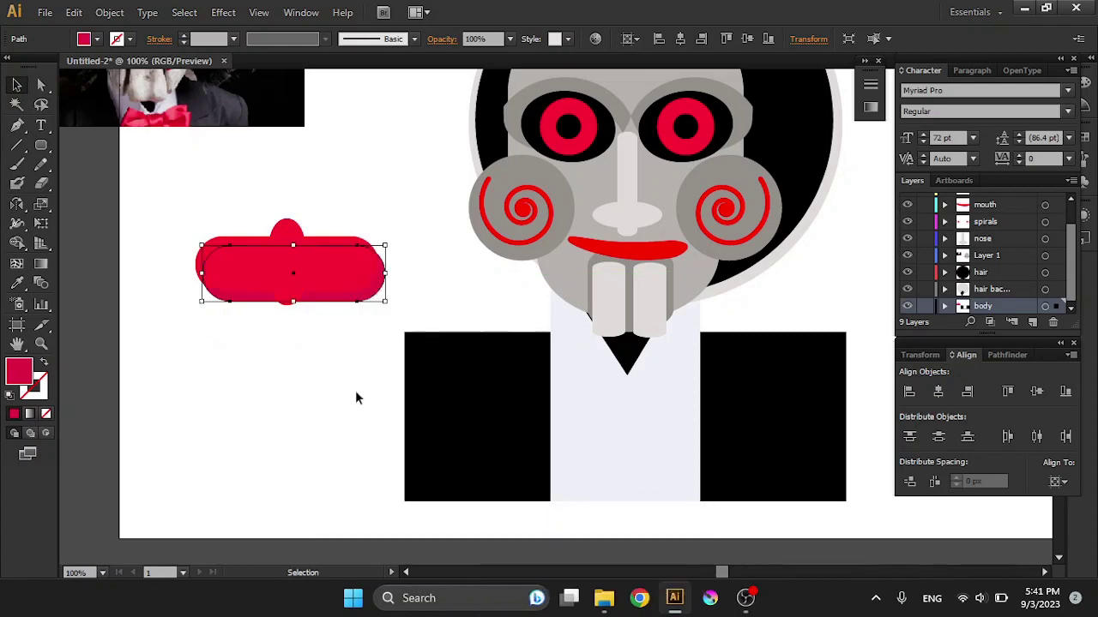
pyautogui.moveTo(390, 261); pyautogui.dragTo(358, 256)
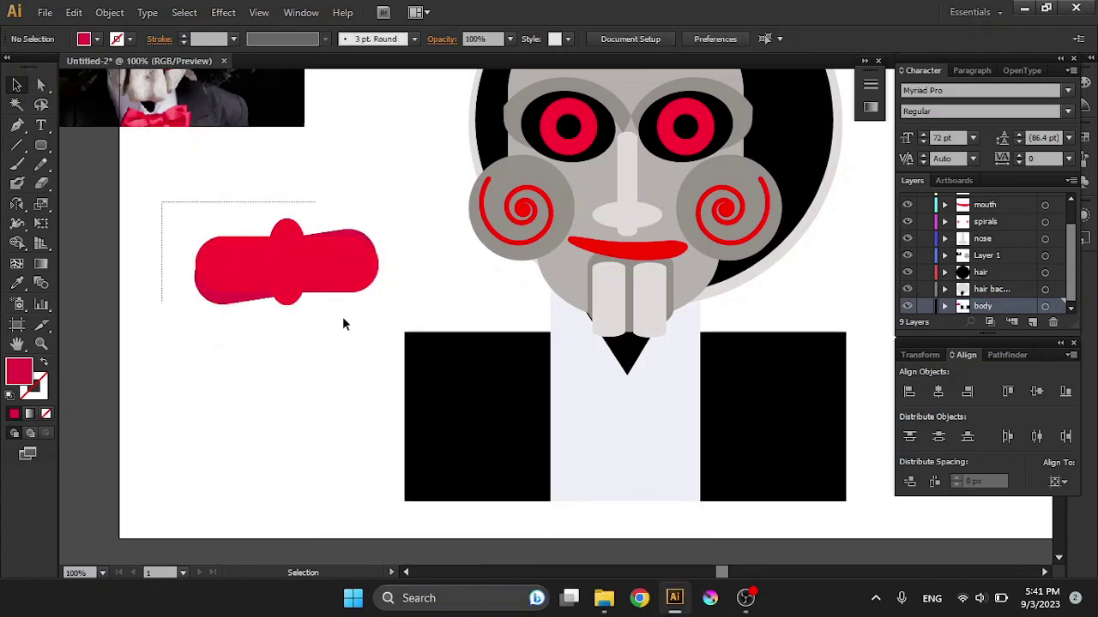
# Move both red pieces onto the shirt below the teeth and add a new layer.
pyautogui.moveTo(160, 206); pyautogui.dragTo(368, 336)
pyautogui.moveTo(283, 262); pyautogui.dragTo(623, 402)
pyautogui.scroll(3, 383, 283)
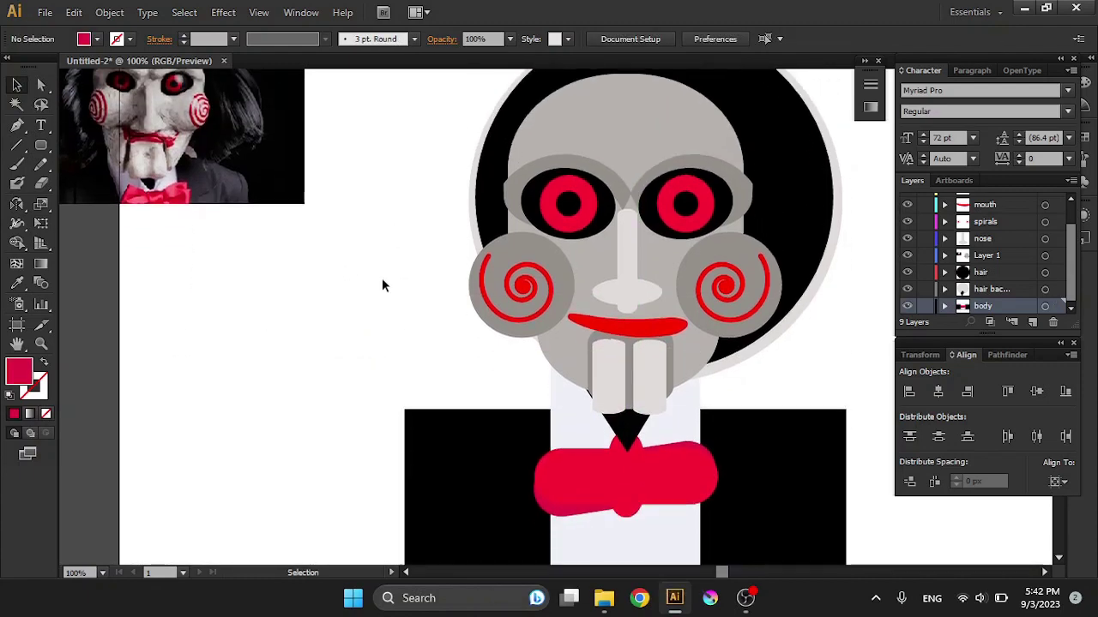
pyautogui.hotkey('ctrl', 'l')
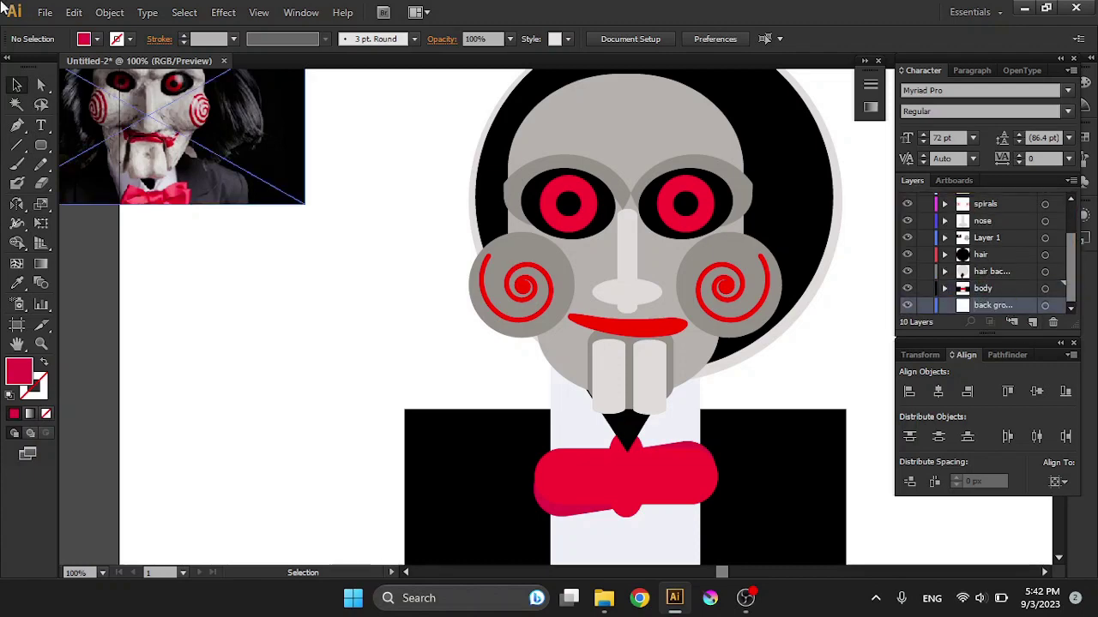
# Draw a black-filled background rectangle and send it behind the puppet.
pyautogui.scroll(2, 4, 68)
pyautogui.moveTo(139, 278)
pyautogui.mouseDown()
pyautogui.moveTo(415, 410)
pyautogui.moveTo(493, 182)
pyautogui.mouseUp()
pyautogui.click(83, 39)
pyautogui.click(42, 119)
pyautogui.click(4, 107)
pyautogui.click(16, 84)
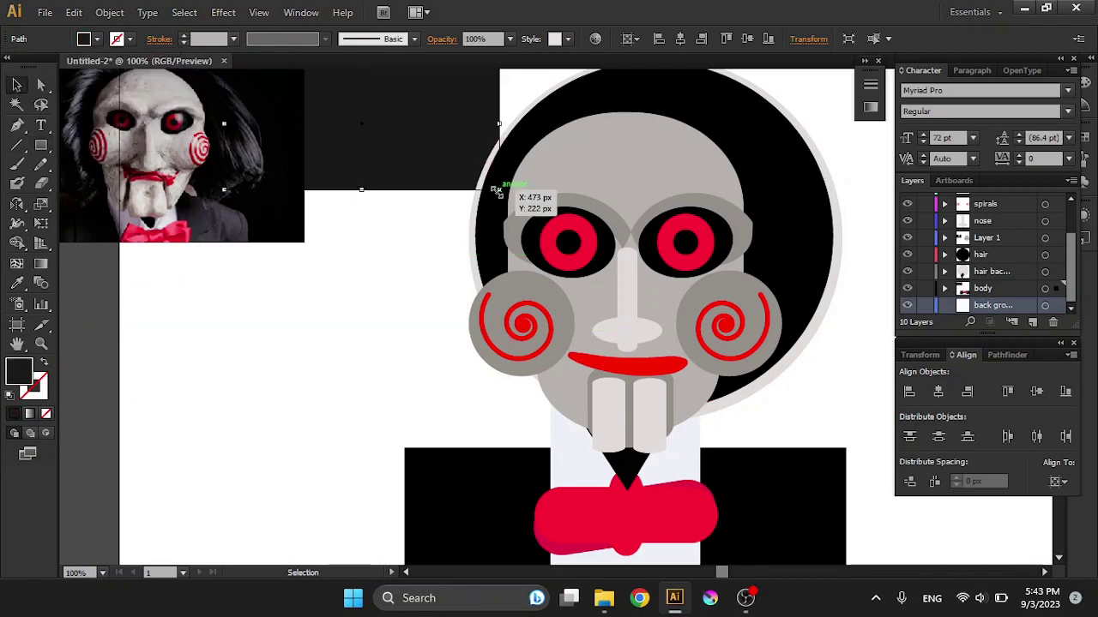
# Adjust the jacket's fill colour.
pyautogui.click(465, 478)
pyautogui.doubleClick(18, 373)
pyautogui.click(593, 154)
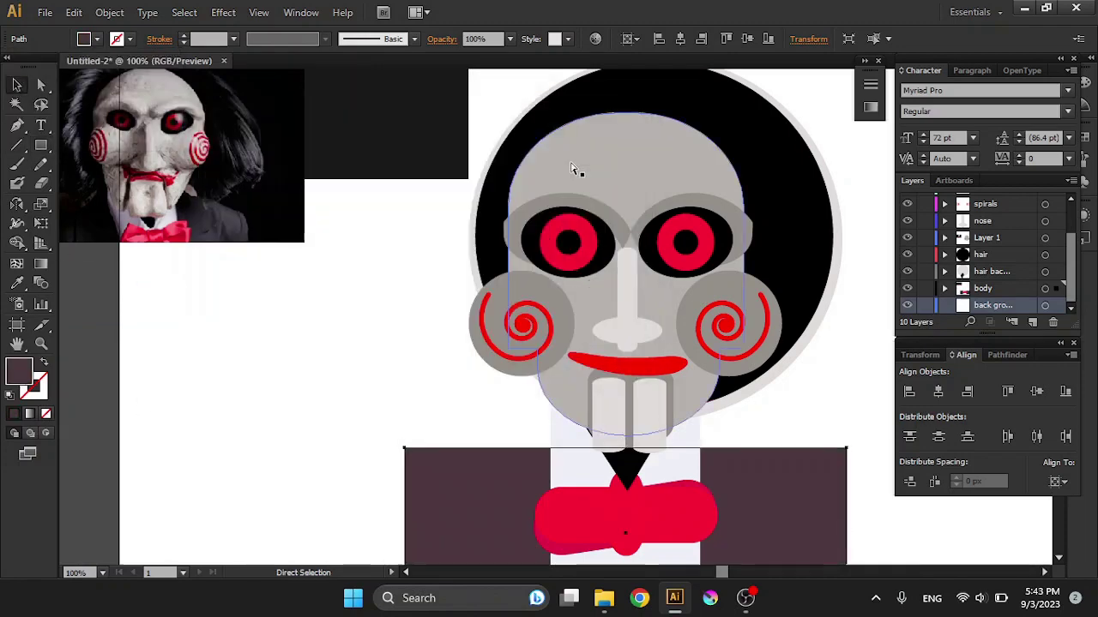
pyautogui.scroll(-3, 351, 328)
pyautogui.scroll(2, 352, 328)
# Add a light-grey rectangle sampled from the teeth and send it behind the jacket.
pyautogui.press('m')
pyautogui.press('i')
pyautogui.moveTo(182, 288)
pyautogui.mouseDown()
pyautogui.moveTo(365, 402)
pyautogui.moveTo(776, 514)
pyautogui.mouseUp()
pyautogui.click(618, 360)
pyautogui.press('v')
pyautogui.rightClick(776, 514)
pyautogui.click(961, 493)
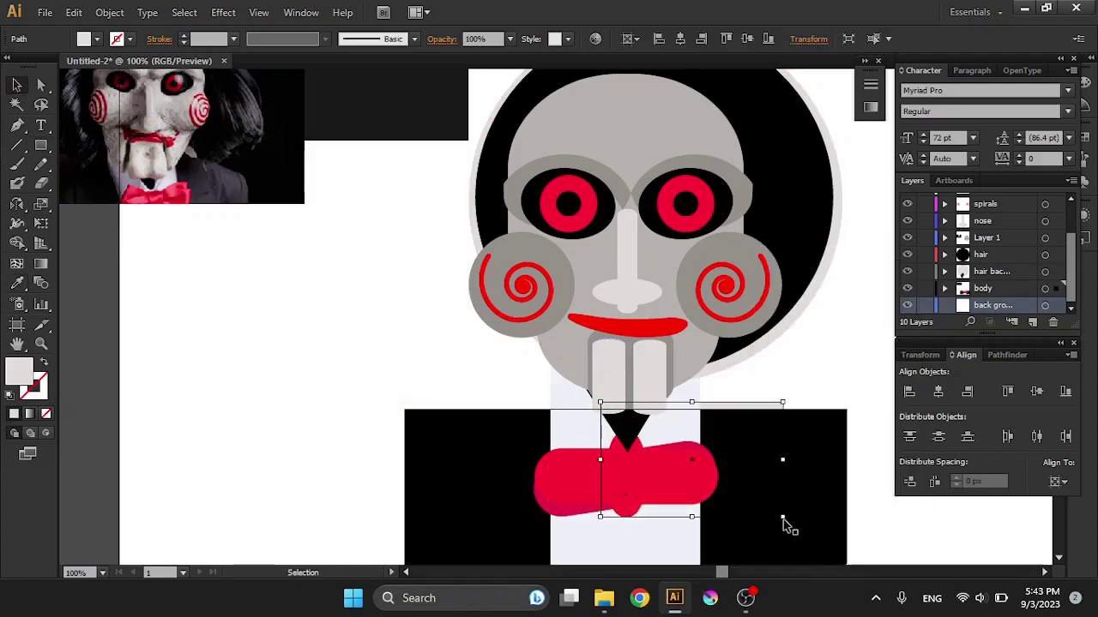
# Stretch the dark background rectangle to cover the whole artboard behind the figure.
pyautogui.moveTo(855, 522); pyautogui.dragTo(855, 500)
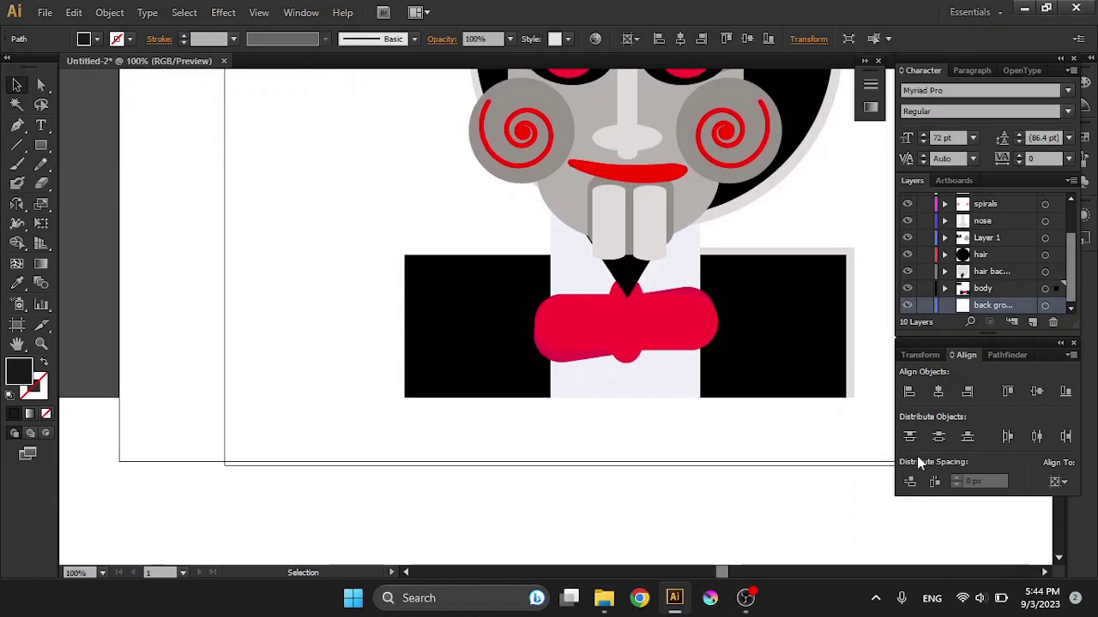
pyautogui.moveTo(884, 549); pyautogui.dragTo(903, 533)
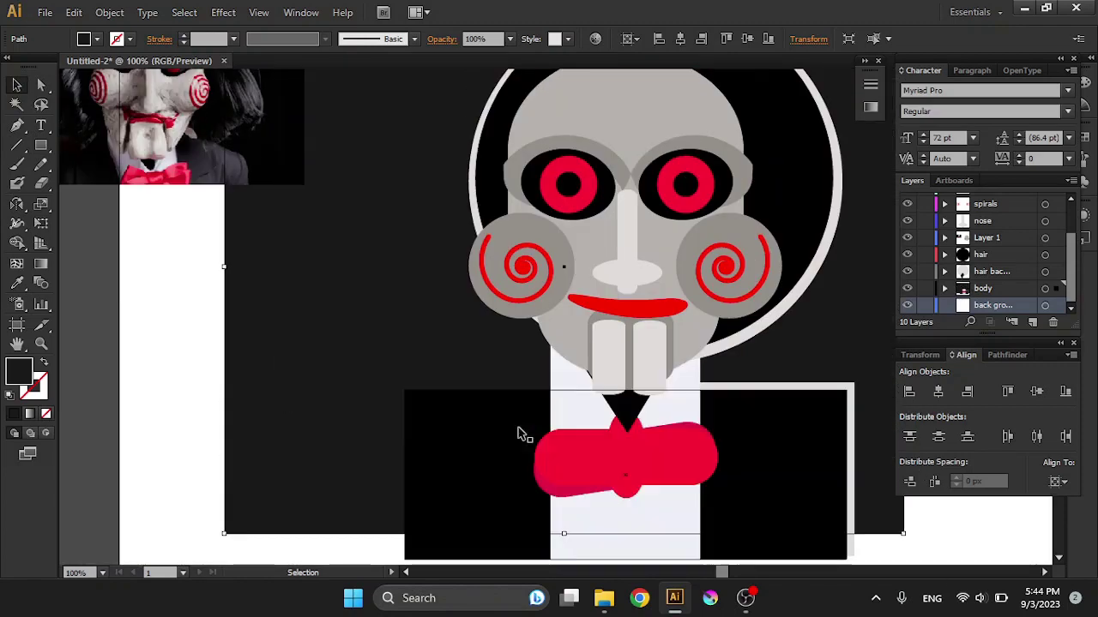
pyautogui.moveTo(224, 534); pyautogui.dragTo(232, 515)
pyautogui.scroll(3, 567, 343)
pyautogui.moveTo(563, 462); pyautogui.dragTo(567, 152)
pyautogui.scroll(-5, 233, 221)
pyautogui.hscroll(5, 574, 519)
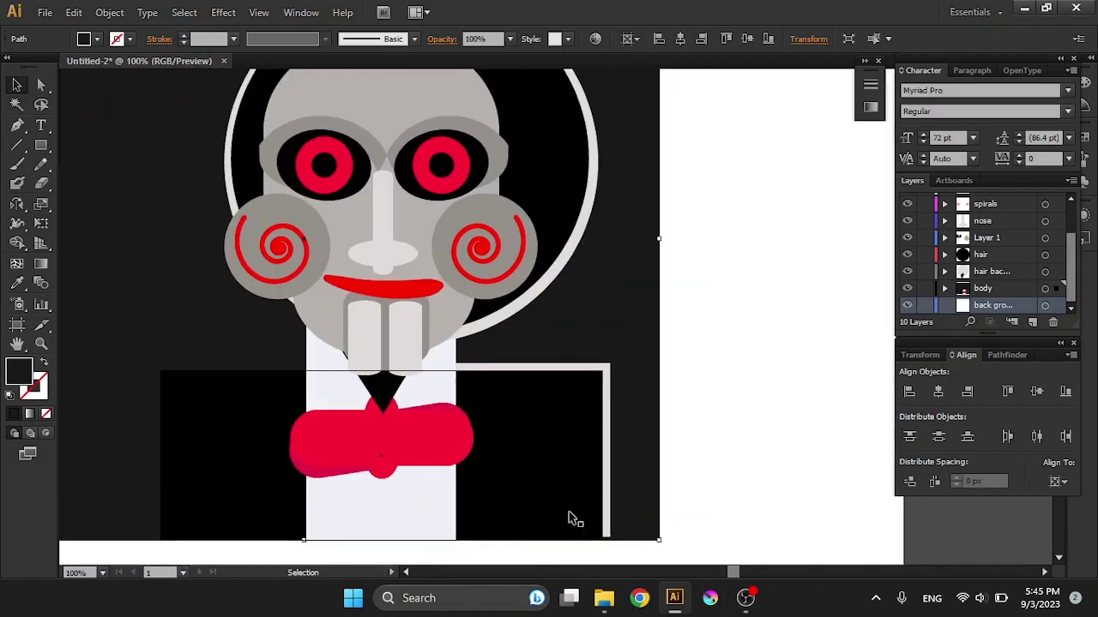
pyautogui.scroll(3, 601, 480)
pyautogui.scroll(-1, 538, 343)
pyautogui.scroll(-1, 547, 336)
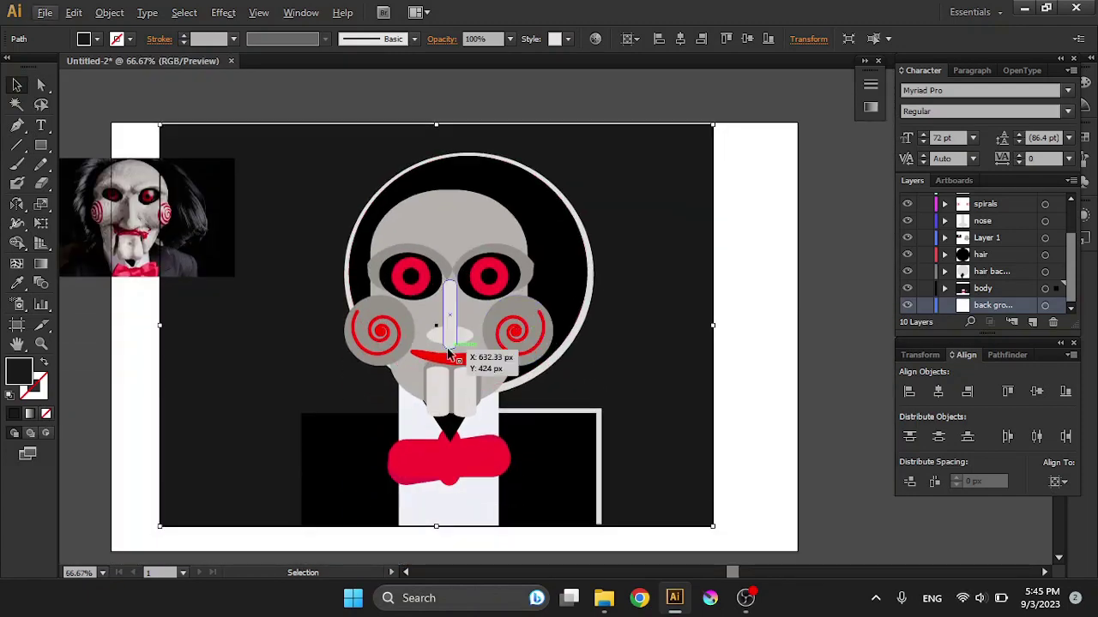
# Recolour the nose dark grey and change its stacking order.
pyautogui.click(448, 352)
pyautogui.doubleClick(19, 371)
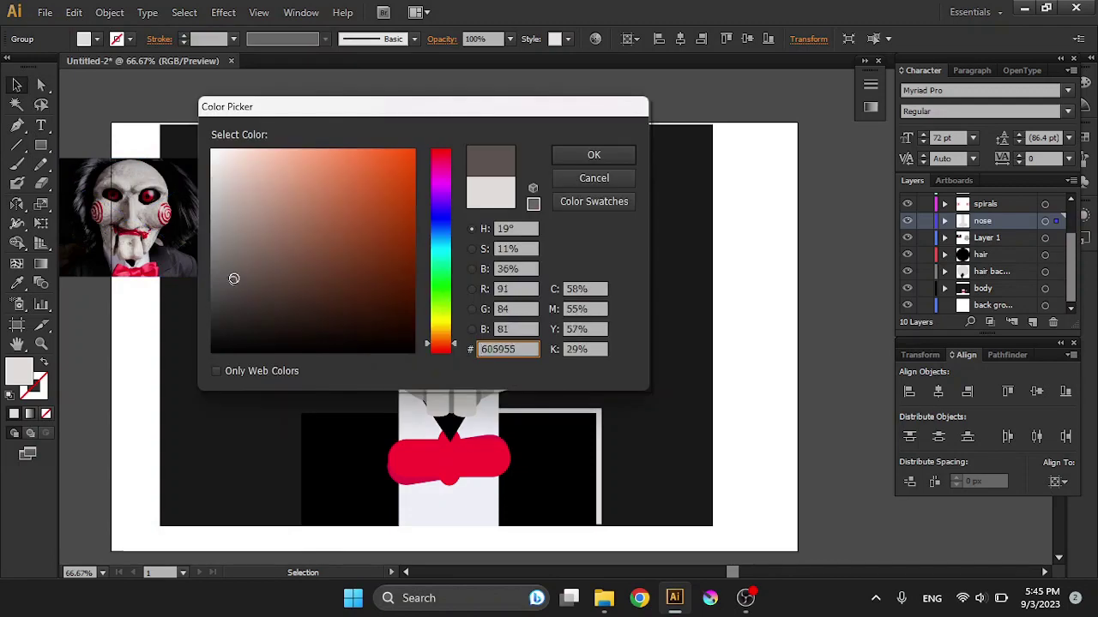
pyautogui.click(592, 154)
pyautogui.rightClick(460, 316)
pyautogui.click(725, 495)
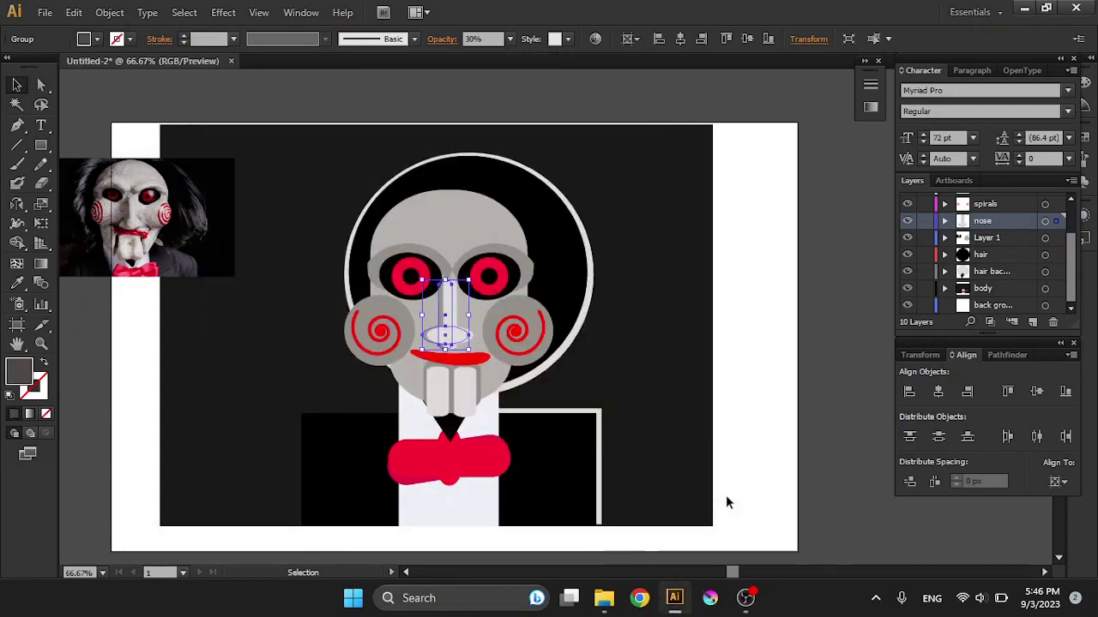
pyautogui.scroll(3, 488, 375)
pyautogui.click(590, 349)
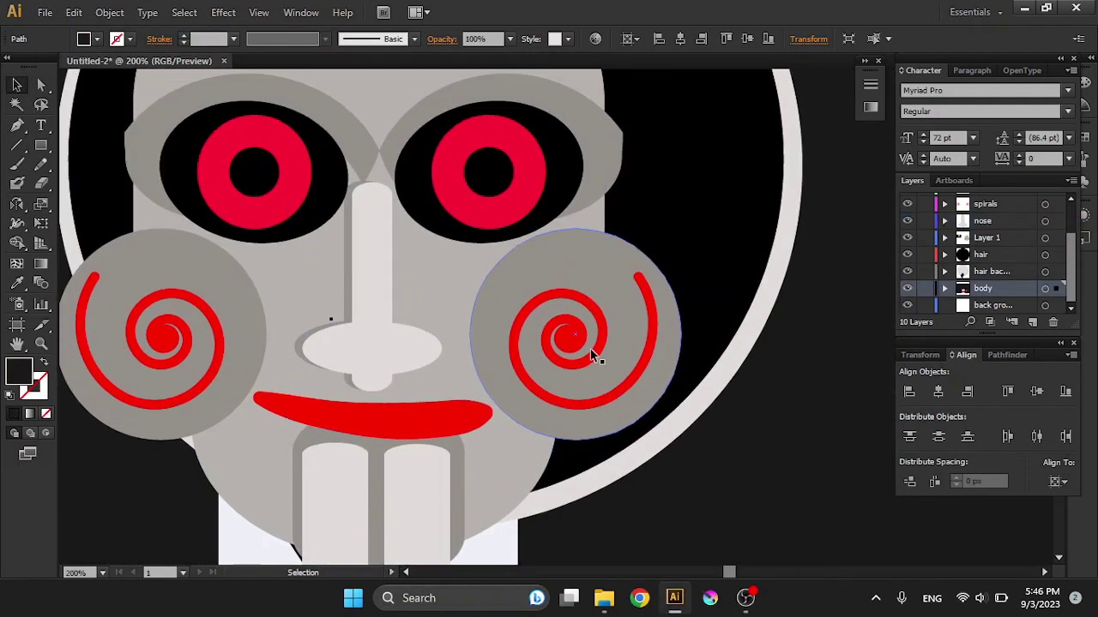
pyautogui.scroll(-3, 590, 348)
pyautogui.scroll(-1, 594, 343)
pyautogui.scroll(2, 595, 345)
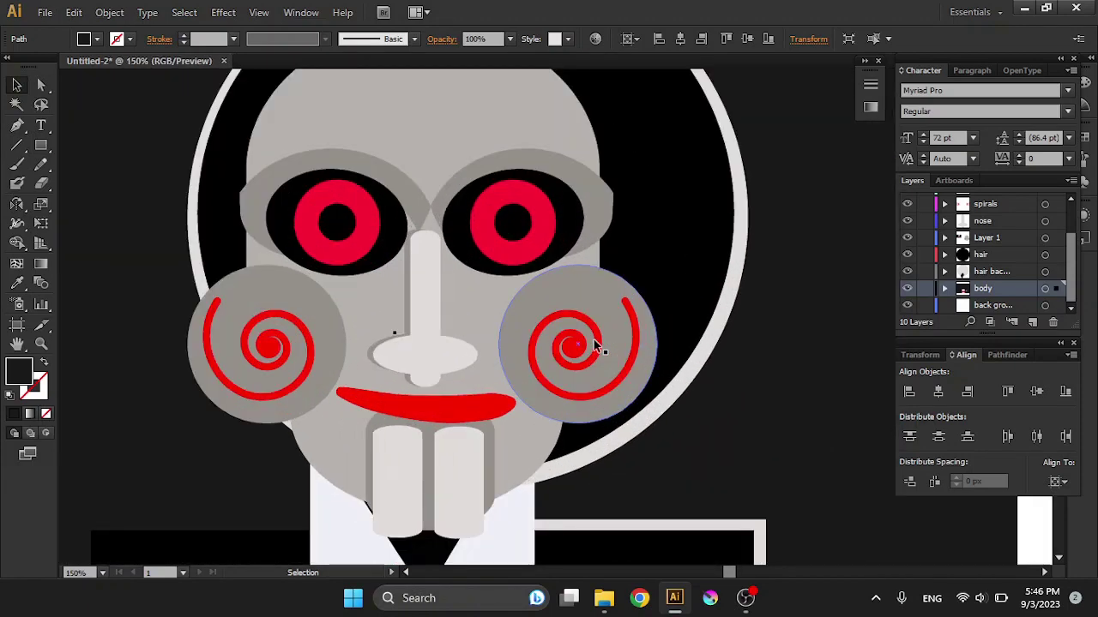
# Draw a light grey circle and shrink it into a small highlight on the right eye.
pyautogui.moveTo(40, 145); pyautogui.dragTo(75, 185)
pyautogui.press('i')
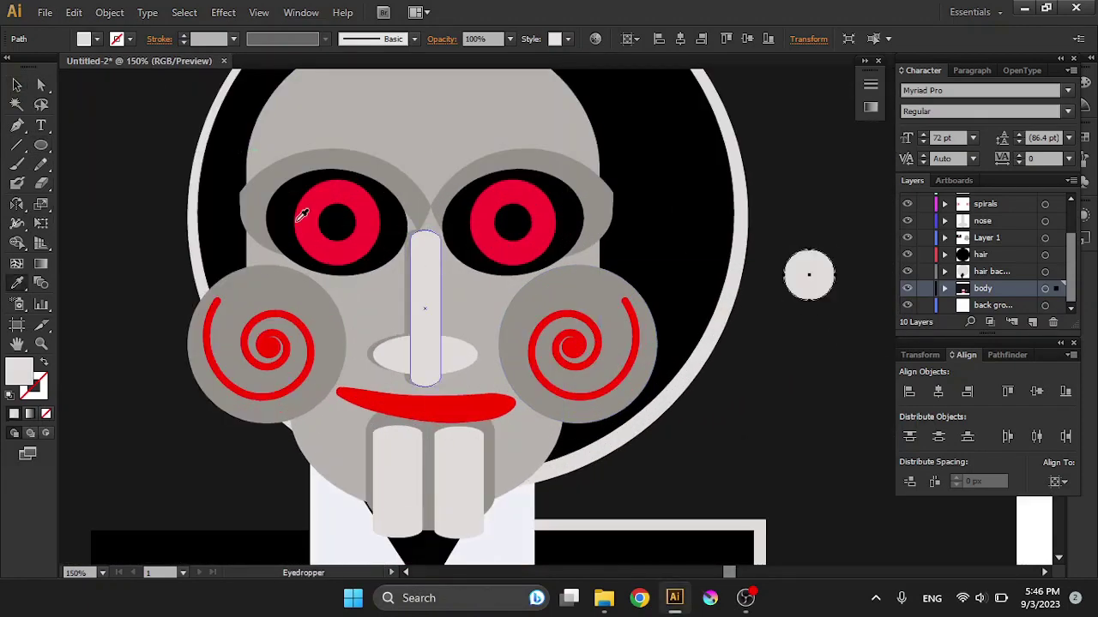
pyautogui.moveTo(542, 219); pyautogui.dragTo(512, 221)
pyautogui.rightClick(512, 220)
pyautogui.click(789, 449)
pyautogui.click(981, 200)
pyautogui.hotkey('ctrl', 'v')
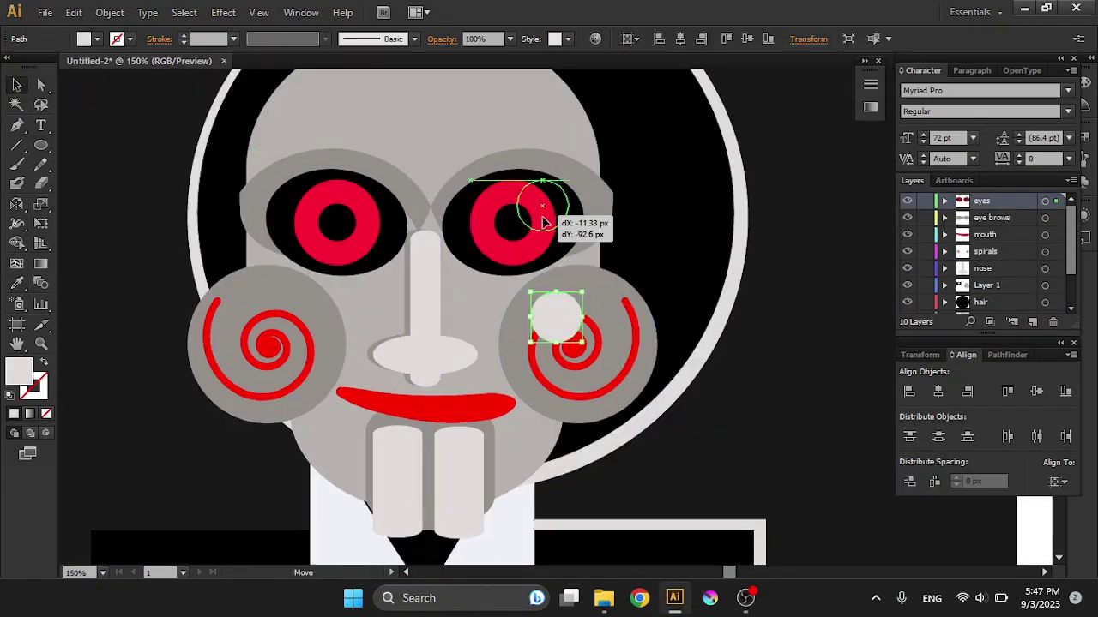
pyautogui.moveTo(558, 318); pyautogui.dragTo(563, 177)
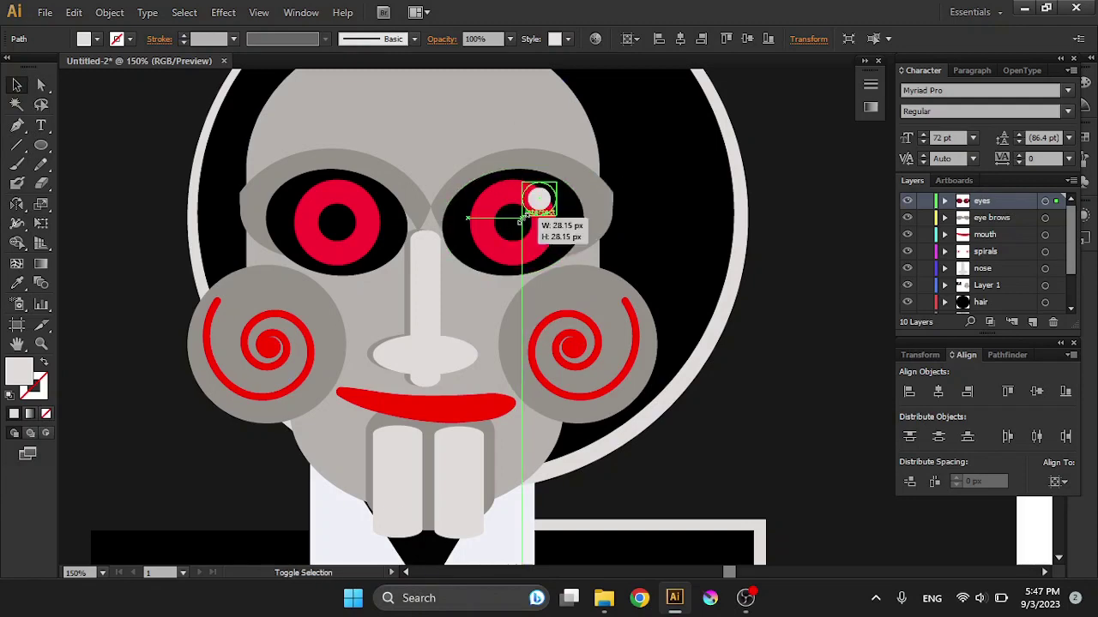
pyautogui.click(201, 188)
# Draw overlapping dark circles and cut them into a crescent with the Shape Builder.
pyautogui.hotkey('ctrl', '-')
pyautogui.moveTo(149, 181)
pyautogui.mouseDown()
pyautogui.moveTo(474, 276)
pyautogui.moveTo(443, 268)
pyautogui.mouseUp()
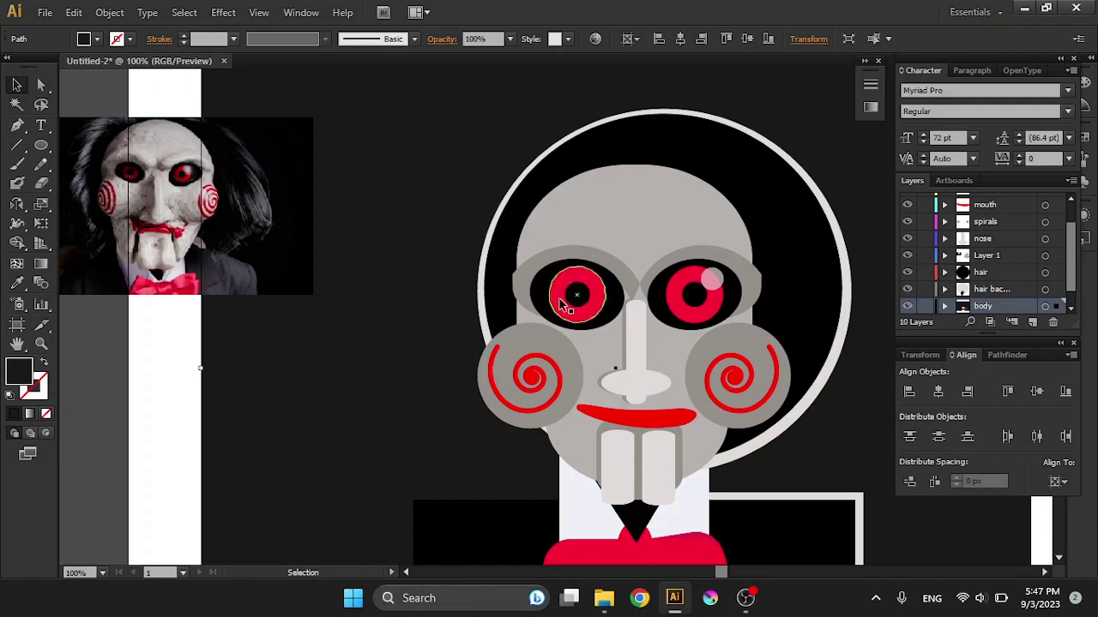
pyautogui.click(562, 304)
pyautogui.click(41, 146)
pyautogui.moveTo(98, 347)
pyautogui.mouseDown()
pyautogui.moveTo(167, 428)
pyautogui.moveTo(155, 455)
pyautogui.mouseUp()
pyautogui.hotkey('shift', 'm')
pyautogui.keyDown('alt'); pyautogui.click(154, 463); pyautogui.keyUp('alt')
# Set the crescent to 30% opacity and stretch it over the top of the left eye.
pyautogui.click(510, 39)
pyautogui.click(525, 186)
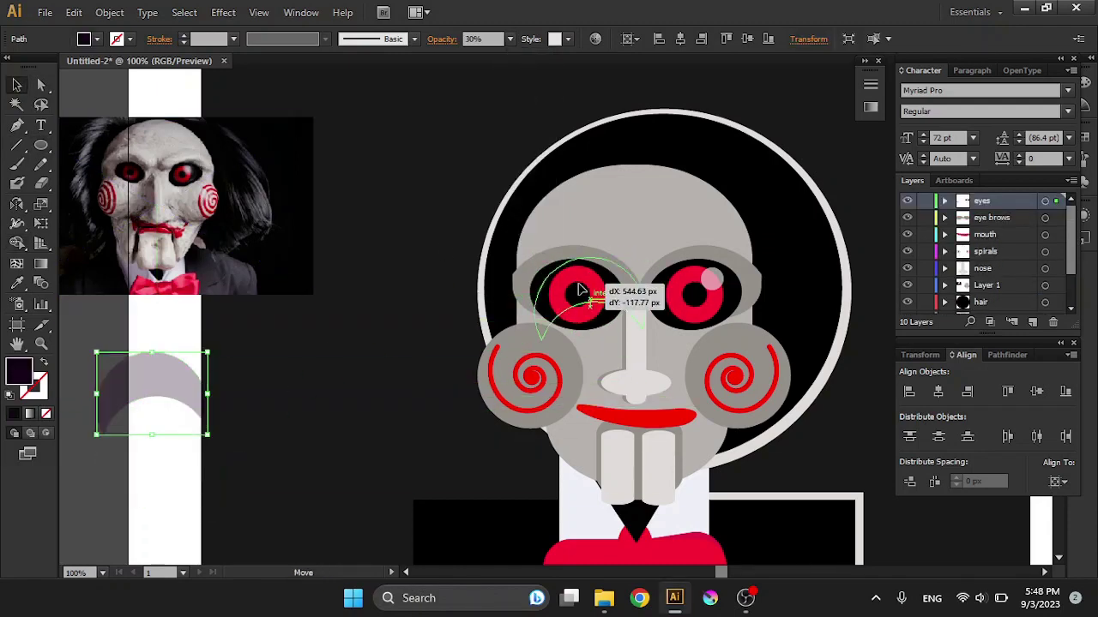
pyautogui.moveTo(579, 291); pyautogui.dragTo(583, 296)
pyautogui.scroll(4, 595, 314)
pyautogui.moveTo(549, 75); pyautogui.dragTo(537, 105)
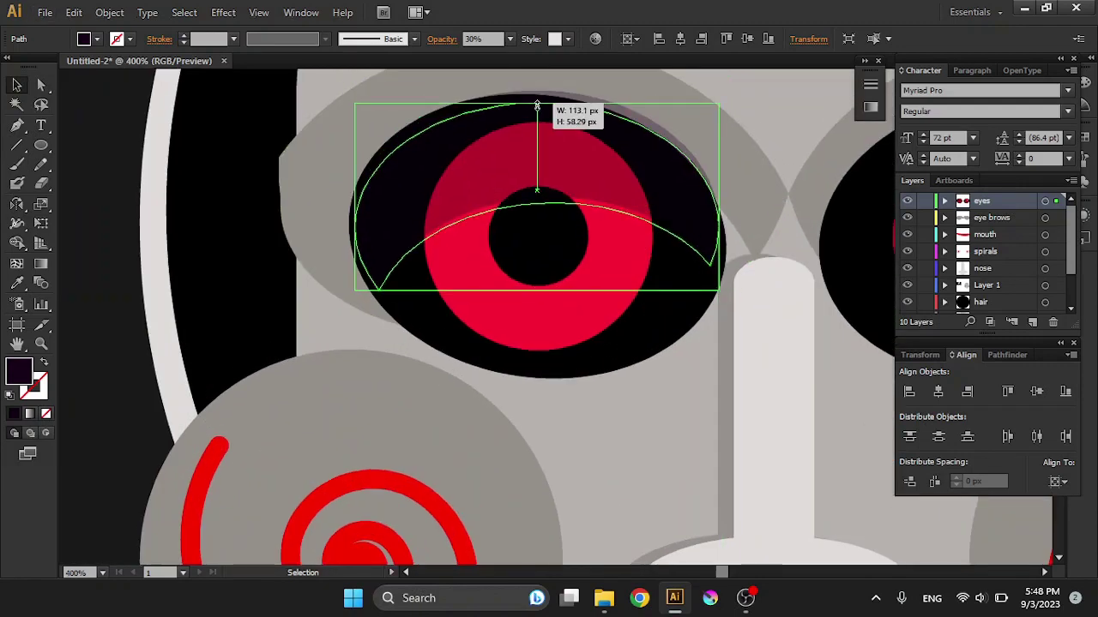
pyautogui.hotkey('ctrl', '1')
pyautogui.click(654, 237)
# Duplicate the head to the right and split the copy vertically, keeping its left half.
pyautogui.scroll(-1, 652, 240)
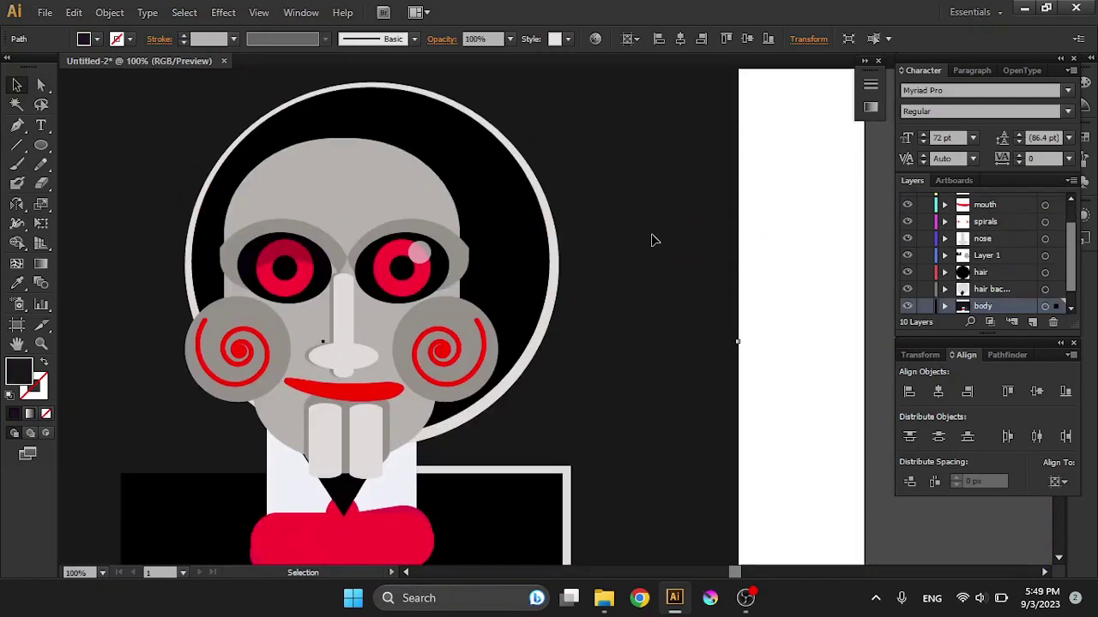
pyautogui.scroll(1, 652, 240)
pyautogui.moveTo(330, 188); pyautogui.dragTo(725, 190)
pyautogui.press('\\')
pyautogui.moveTo(731, 77); pyautogui.dragTo(731, 494)
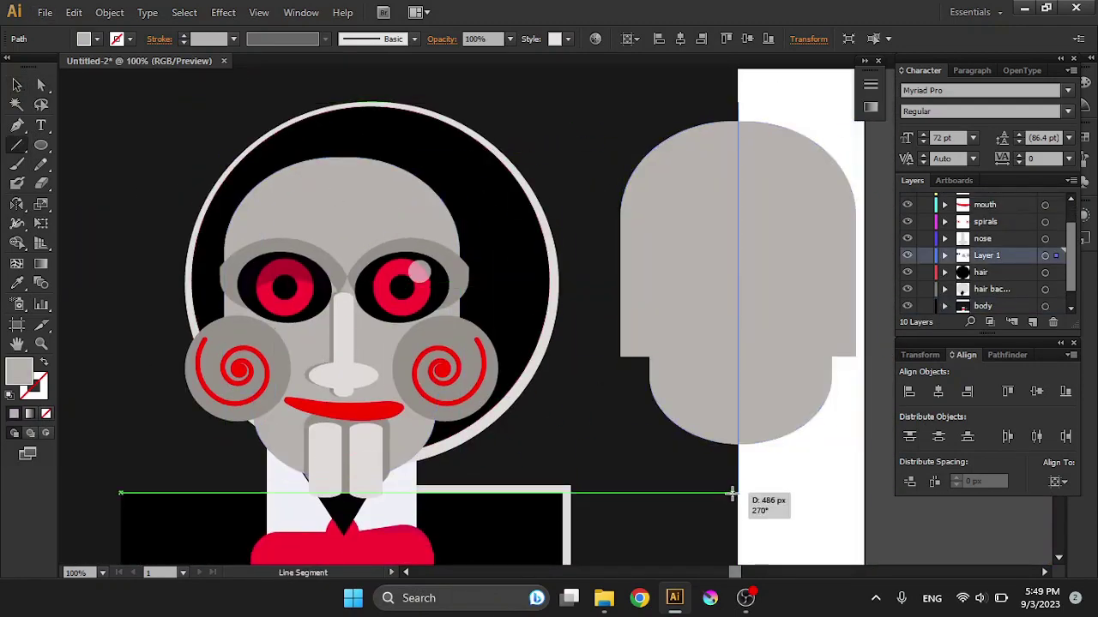
pyautogui.hotkey('shift', 'm')
pyautogui.keyDown('alt'); pyautogui.click(798, 257); pyautogui.keyUp('alt')
# Fill the half-head darker grey at 50% opacity and test it over the face.
pyautogui.press('v')
pyautogui.doubleClick(18, 371)
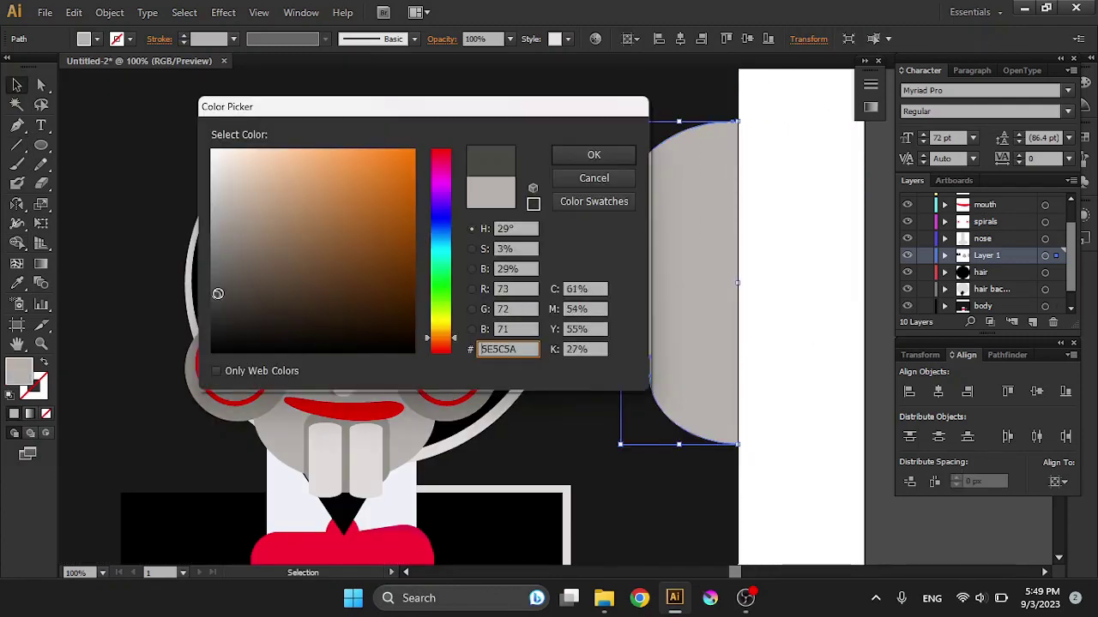
pyautogui.click(594, 154)
pyautogui.click(495, 39)
pyautogui.click(527, 108)
pyautogui.moveTo(678, 283); pyautogui.dragTo(282, 283)
pyautogui.hotkey('ctrl', 'shift', 'a')
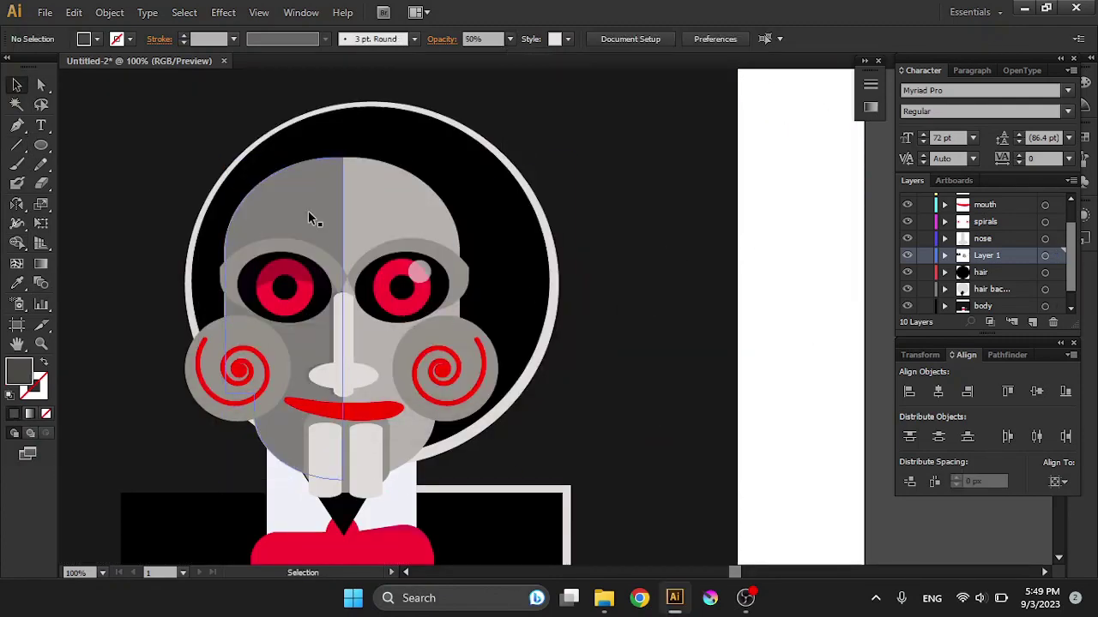
pyautogui.moveTo(309, 213); pyautogui.dragTo(698, 246)
# Trim the top off the half-head and place the lower shading on the face's left side.
pyautogui.press('\\')
pyautogui.moveTo(591, 323); pyautogui.dragTo(812, 323)
pyautogui.press('v')
pyautogui.keyDown('shift'); pyautogui.click(666, 374); pyautogui.keyUp('shift')
pyautogui.hotkey('shift', 'm')
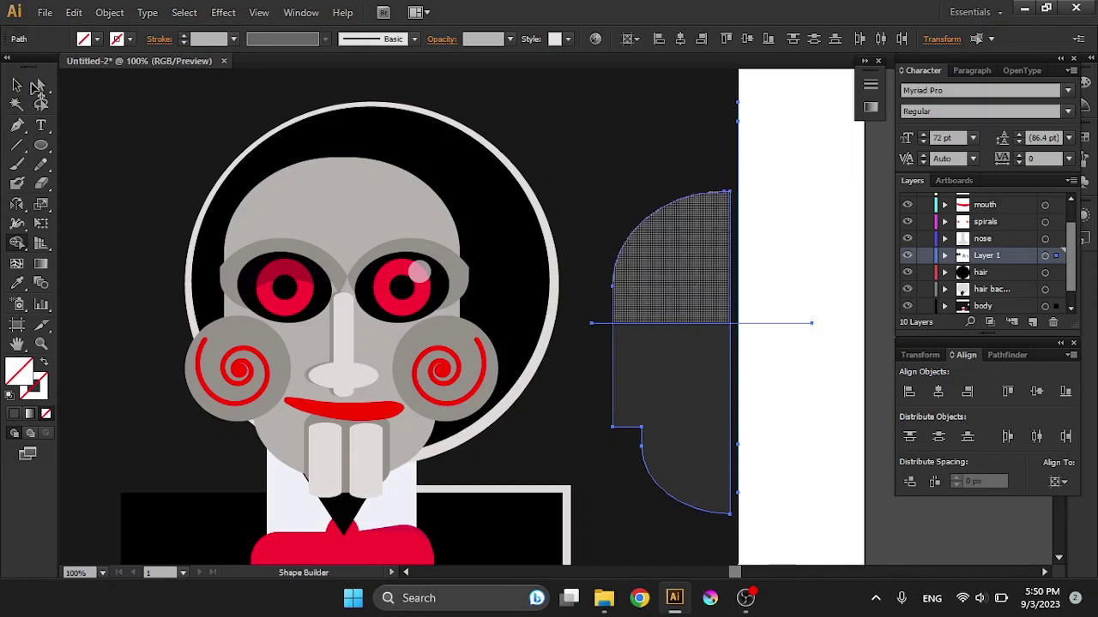
pyautogui.keyDown('alt'); pyautogui.click(669, 258); pyautogui.keyUp('alt')
pyautogui.moveTo(677, 363); pyautogui.dragTo(291, 336)
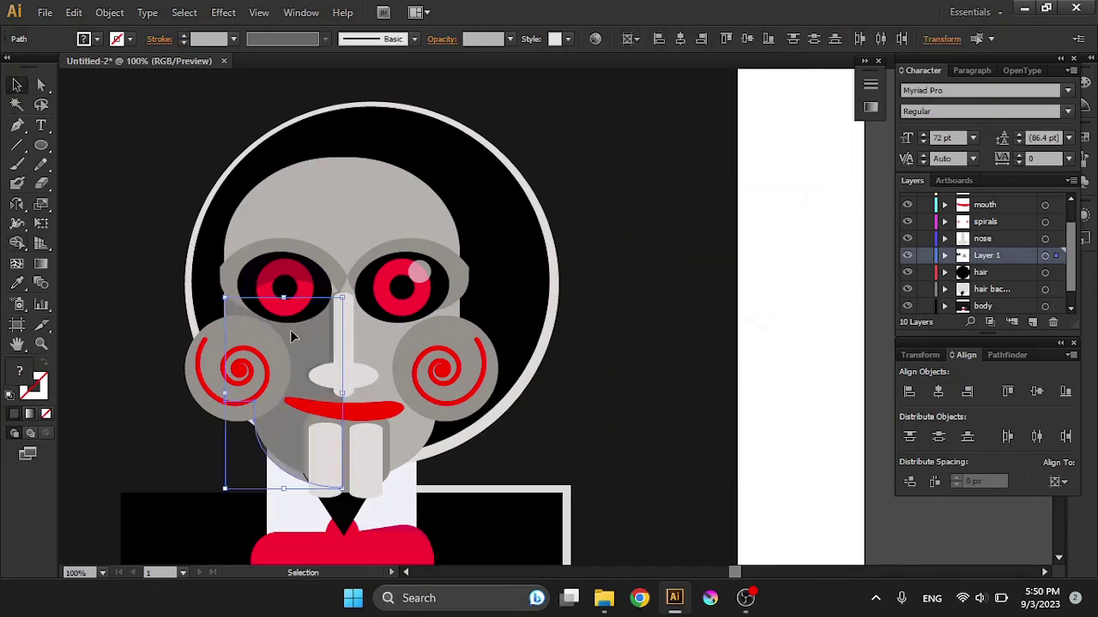
pyautogui.hotkey('ctrl', 'shift', 'a')
pyautogui.hotkey('ctrl', '-')
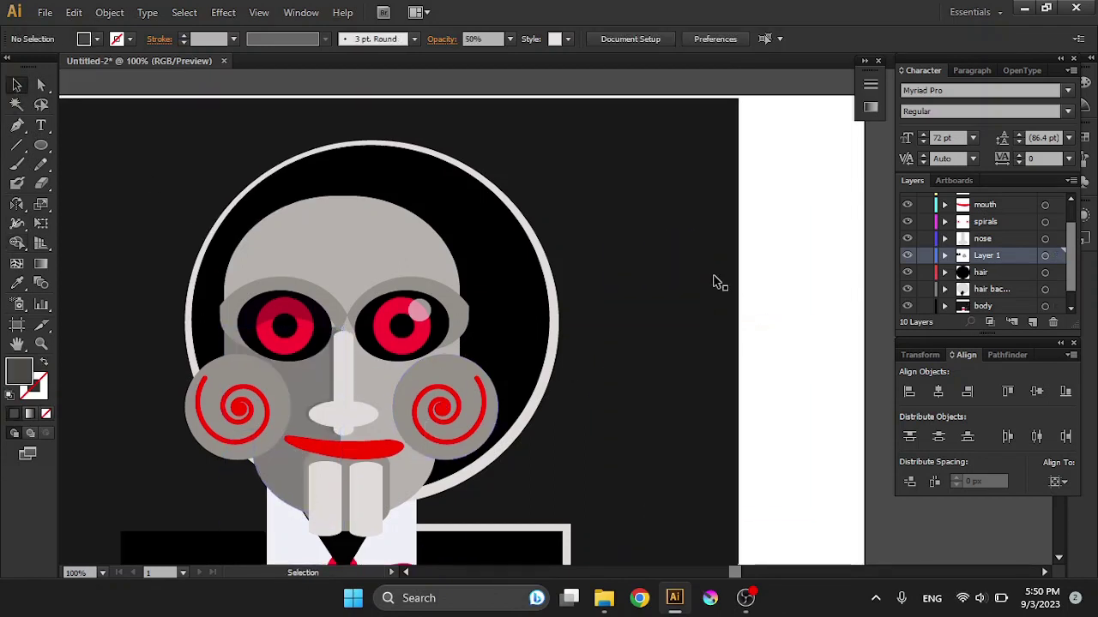
pyautogui.hotkey('ctrl', '-')
pyautogui.click(531, 437)
# Duplicate the bow-tie knot to the right and fill the copy dark red.
pyautogui.hotkey('ctrl', '+')
pyautogui.hotkey('ctrl', '+')
pyautogui.hotkey('ctrl', '+')
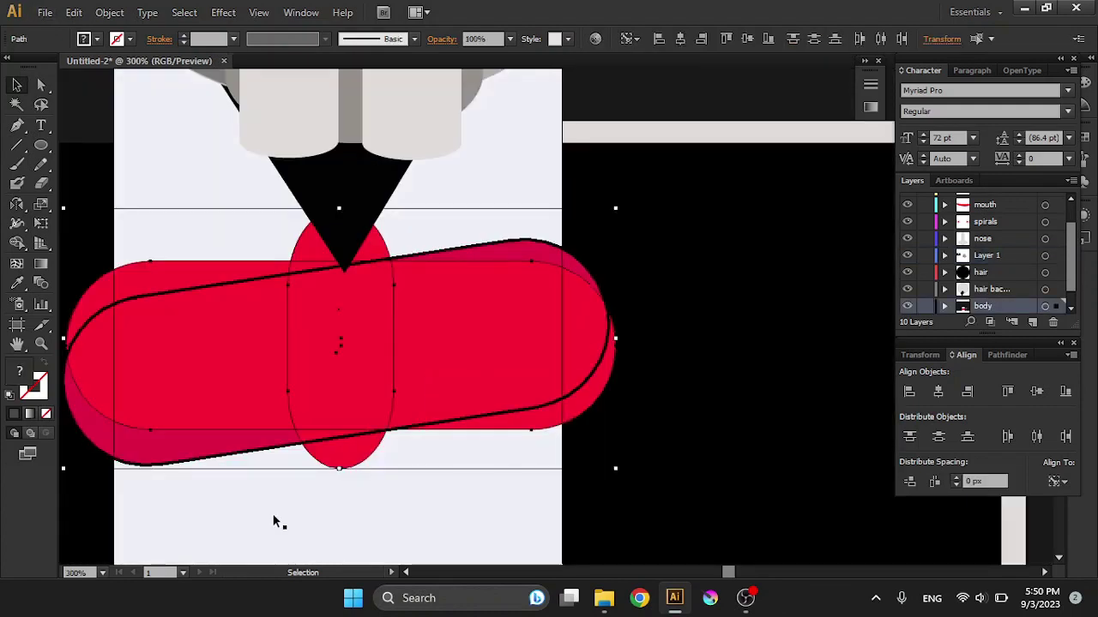
pyautogui.doubleClick(19, 370)
pyautogui.press('Return')
pyautogui.moveTo(395, 351); pyautogui.dragTo(785, 353)
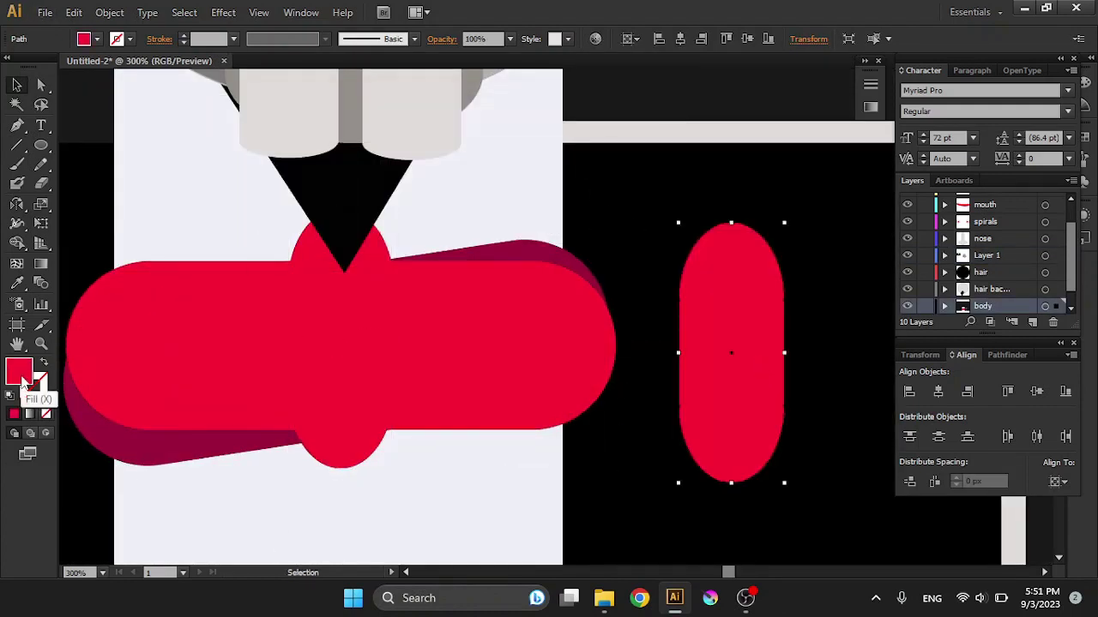
pyautogui.doubleClick(19, 370)
pyautogui.press('Return')
pyautogui.press('i')
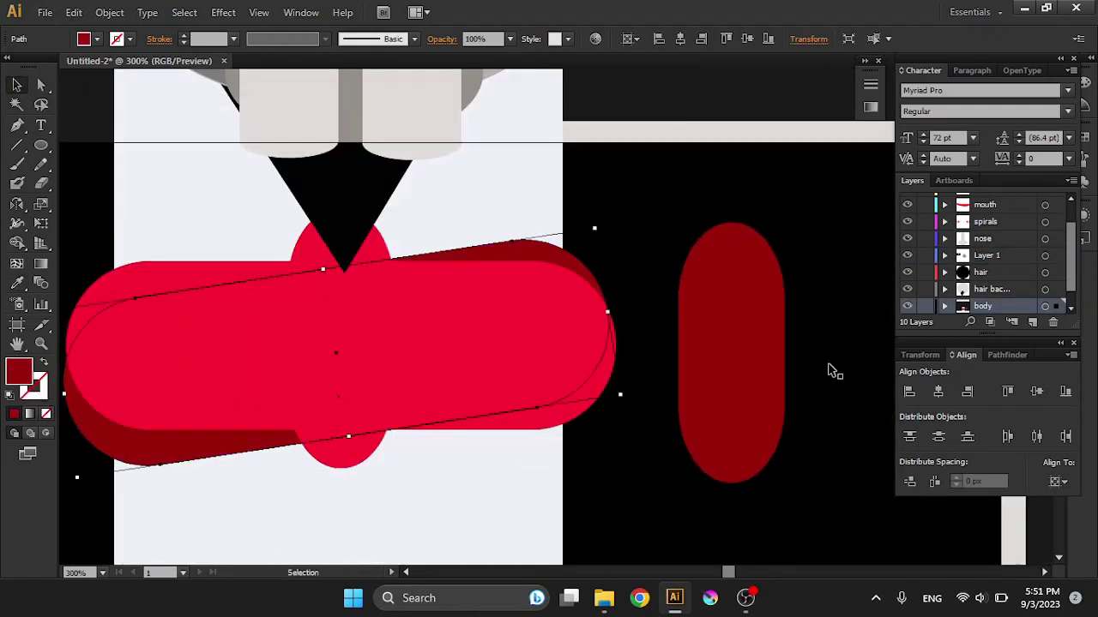
pyautogui.moveTo(728, 360); pyautogui.dragTo(768, 360)
# Trim the copy's rounded caps, send it behind the knot, and stretch it to fit.
pyautogui.press('\\')
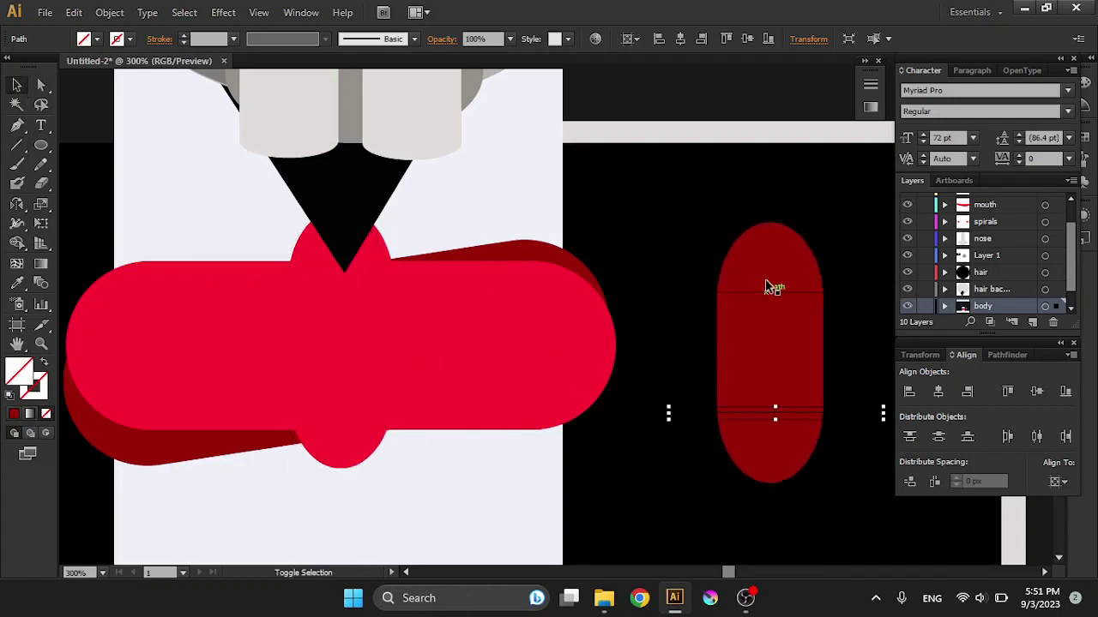
pyautogui.hotkey('shift', 'm')
pyautogui.keyDown('alt'); pyautogui.click(775, 266); pyautogui.keyUp('alt')
pyautogui.keyDown('alt'); pyautogui.click(770, 446); pyautogui.keyUp('alt')
pyautogui.press('v')
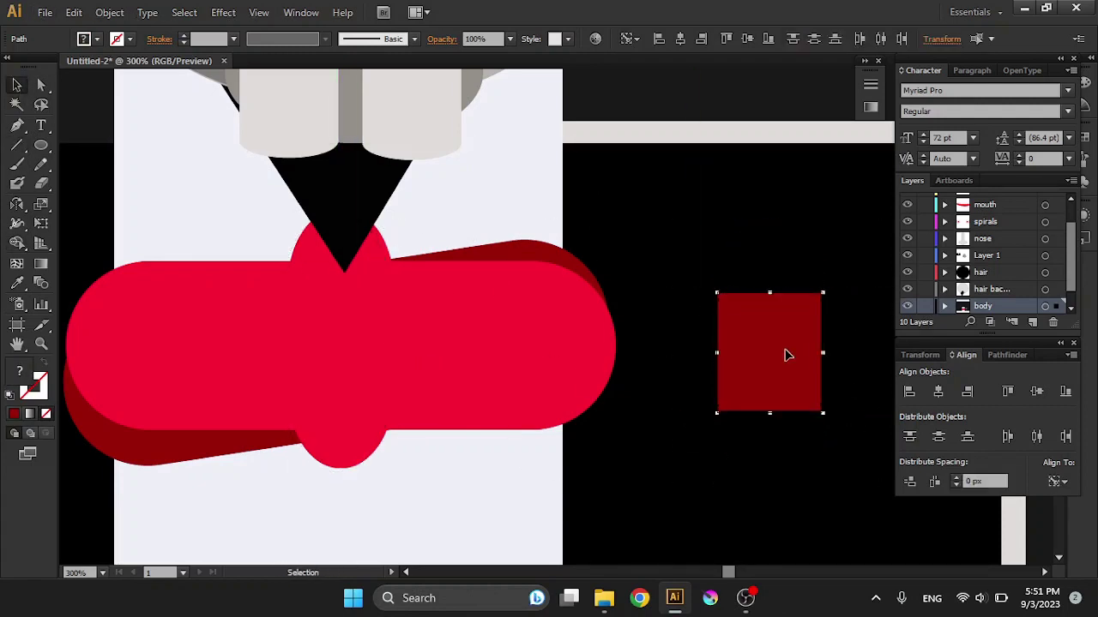
pyautogui.moveTo(786, 355); pyautogui.dragTo(336, 358)
pyautogui.hotkey('ctrl', '[')
pyautogui.moveTo(330, 398); pyautogui.dragTo(324, 427)
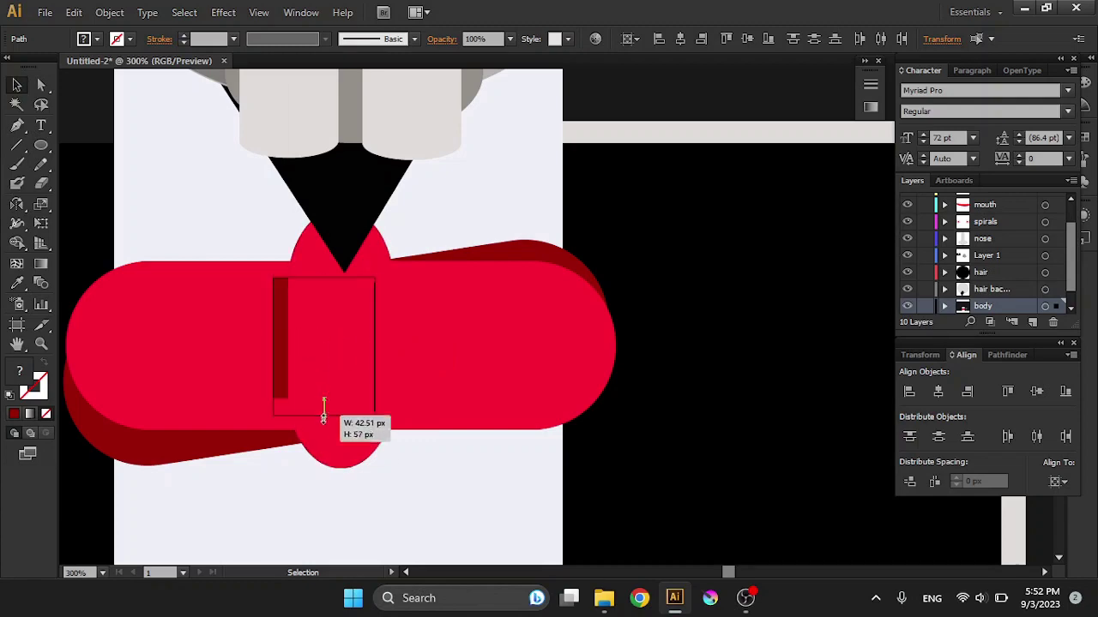
pyautogui.moveTo(331, 278); pyautogui.dragTo(329, 259)
pyautogui.hotkey('ctrl', '-')
pyautogui.hotkey('ctrl', '-')
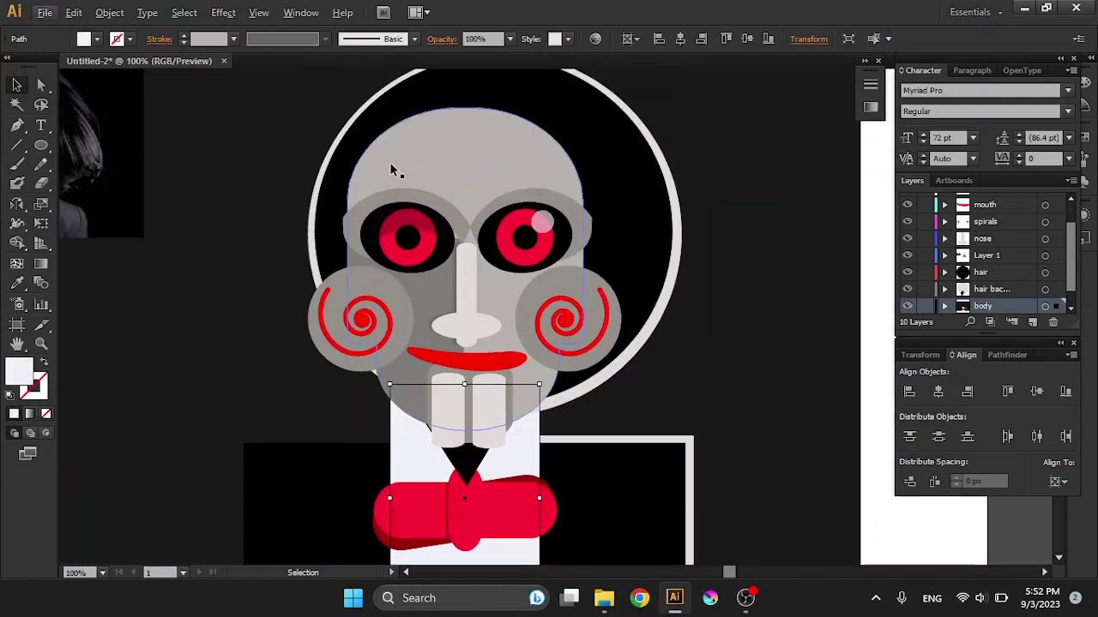
# Copy the head to the right and cut it down to its top-left quarter.
pyautogui.moveTo(390, 163); pyautogui.dragTo(765, 191)
pyautogui.press('\\')
pyautogui.moveTo(605, 108); pyautogui.dragTo(604, 295)
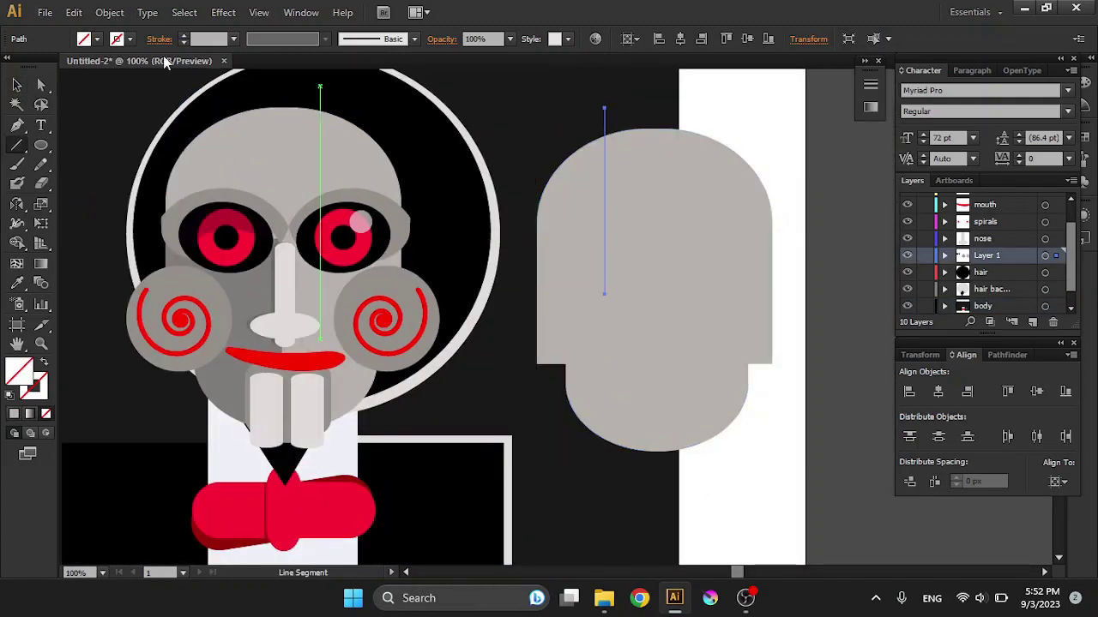
pyautogui.press('v')
pyautogui.moveTo(506, 94); pyautogui.dragTo(815, 463)
pyautogui.hotkey('shift', 'm')
pyautogui.keyDown('alt'); pyautogui.click(605, 273); pyautogui.keyUp('alt')
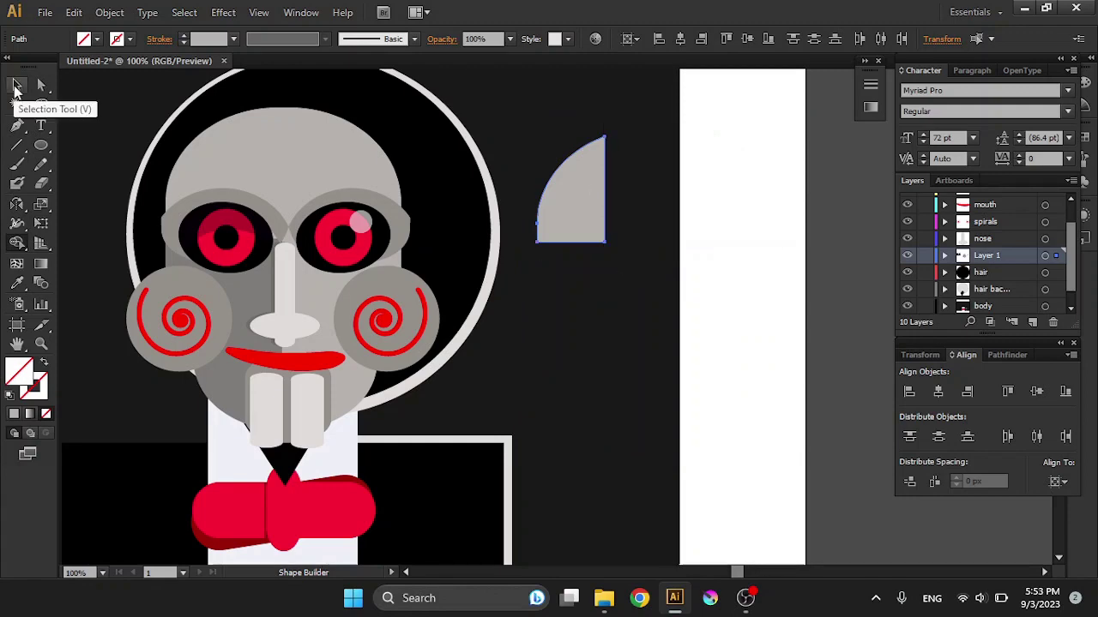
# Fill the quarter piece 50% dark grey and zoom out to view the artwork.
pyautogui.doubleClick(19, 370)
pyautogui.click(593, 154)
pyautogui.doubleClick(18, 371)
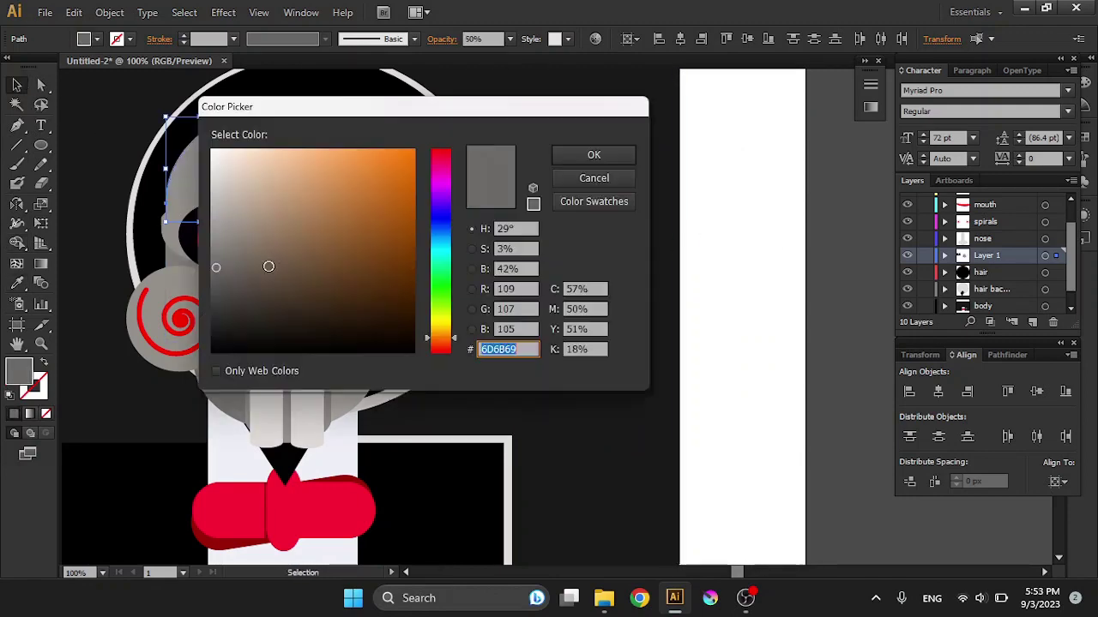
pyautogui.click(593, 154)
pyautogui.hotkey('ctrl', '-')
pyautogui.hotkey('ctrl', '-')
pyautogui.click(571, 285)
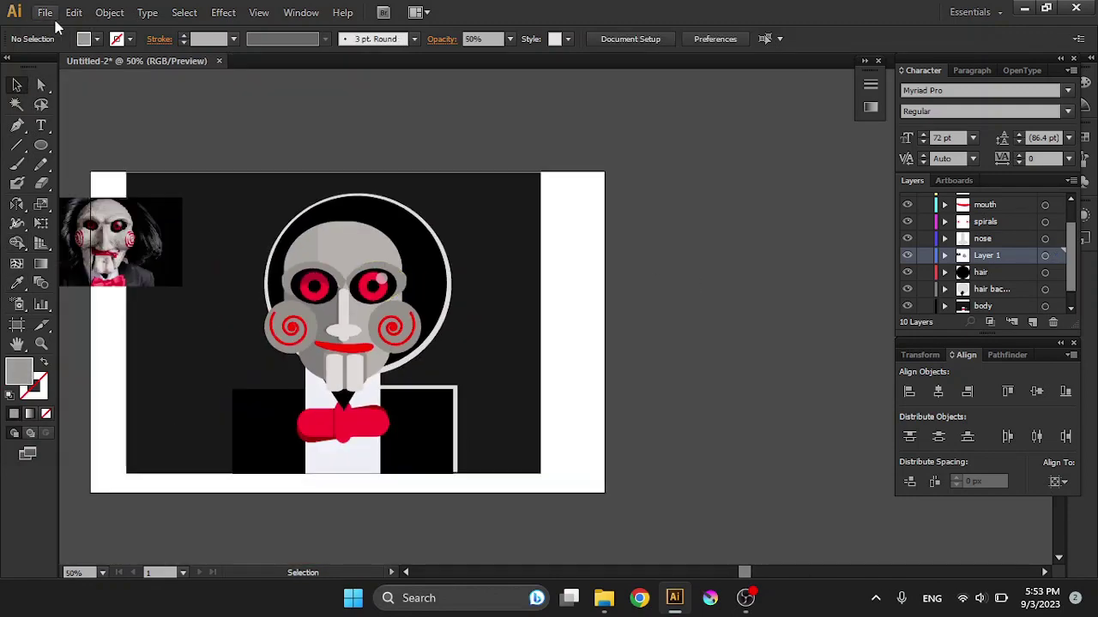